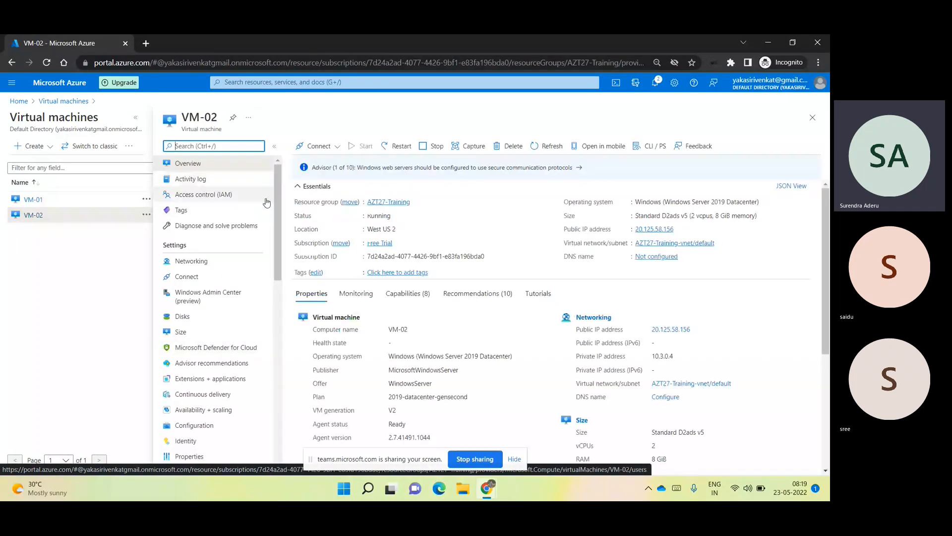
# - Copy VM-02's public IP 20.125.58.156 and start a Remote Desktop connection to it via mstsc
pyautogui.click(681, 229)
pyautogui.click(680, 230)
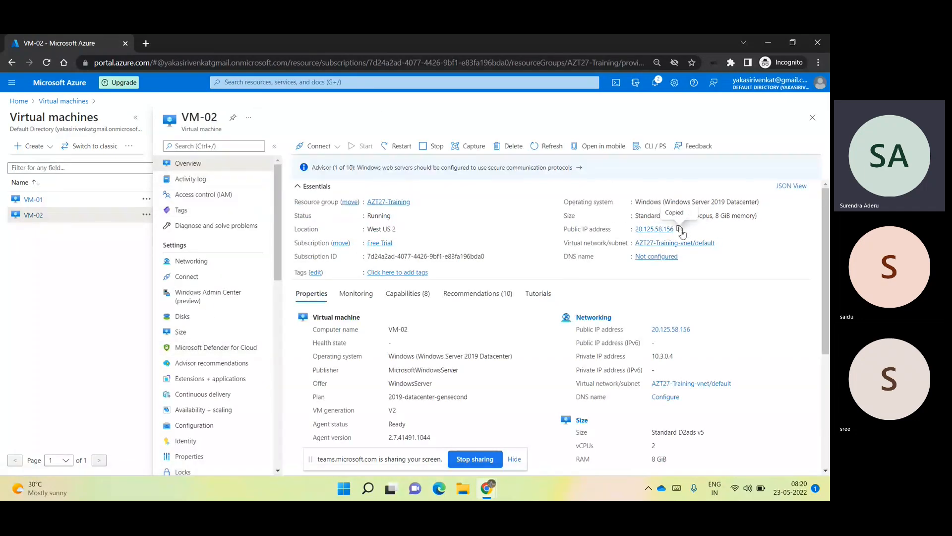
pyautogui.press('super+r')
pyautogui.write('m')
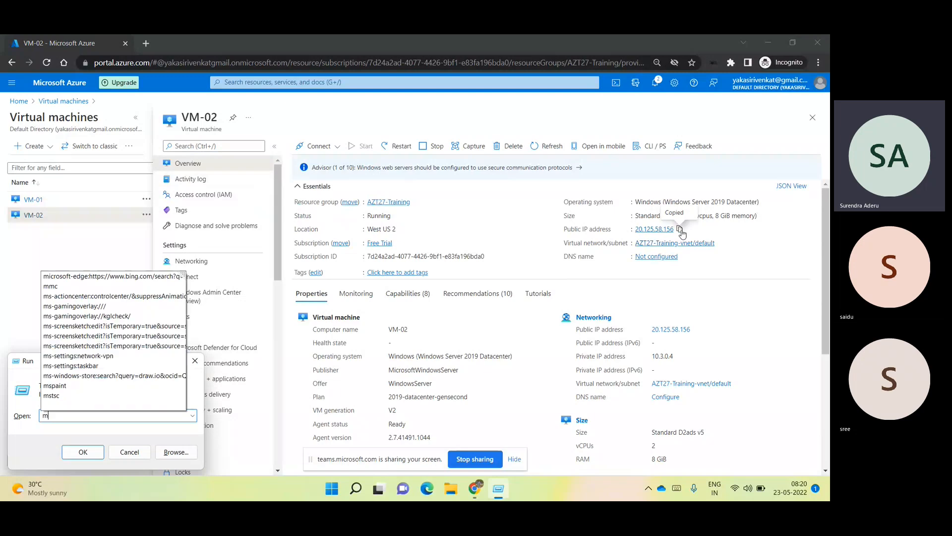
pyautogui.write('stsc')
pyautogui.press('Return')
pyautogui.hotkey('ctrl', 'v')
pyautogui.press('Return')
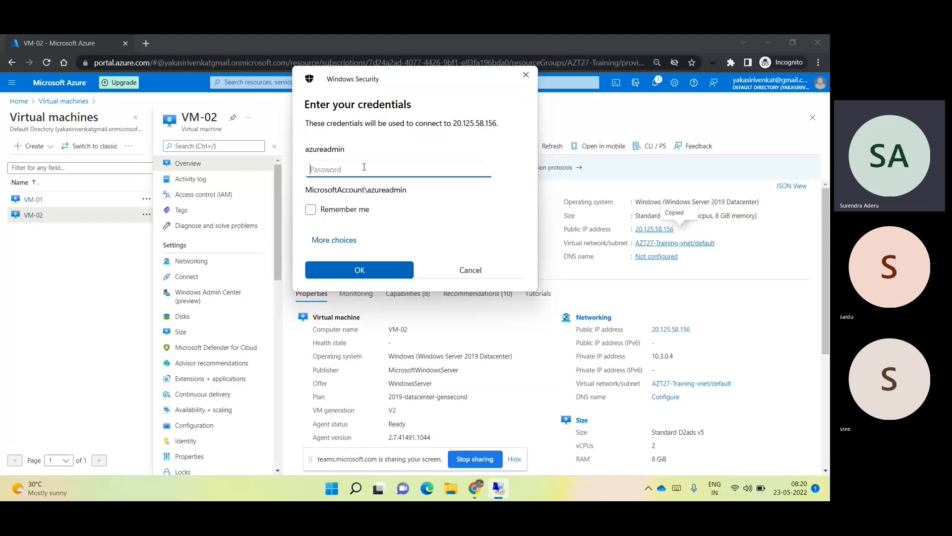
# - Sign in with the admin password, accept the certificate, close Server Manager, then minimize the session
pyautogui.write('************')
pyautogui.click(376, 267)
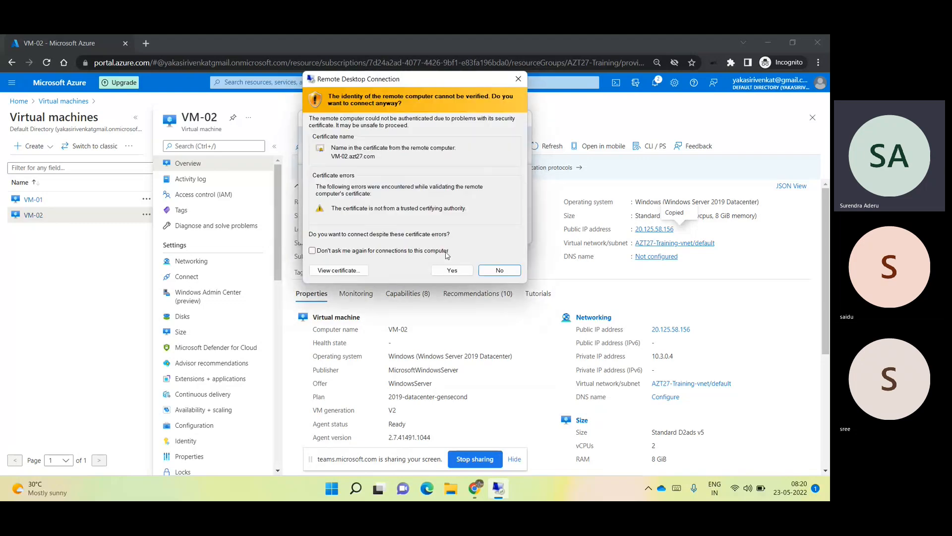
pyautogui.click(463, 273)
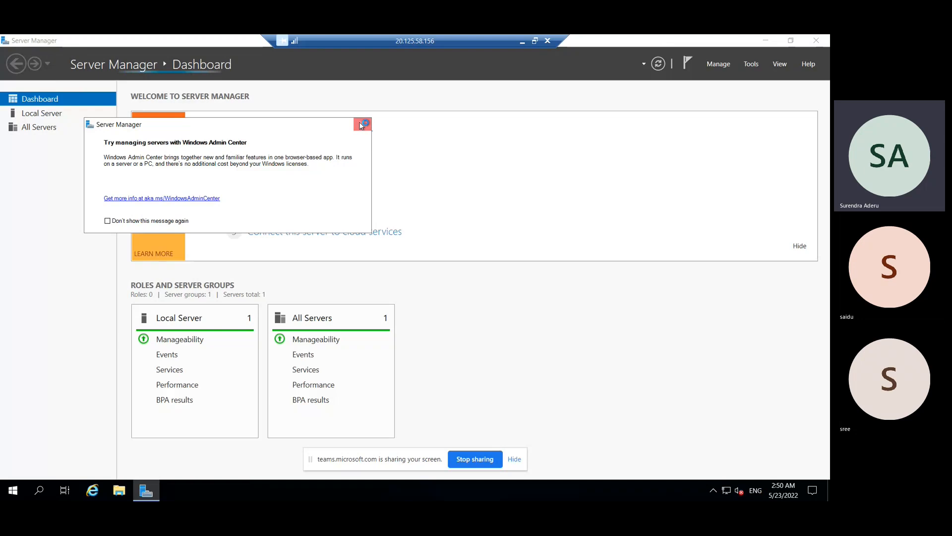
pyautogui.click(362, 123)
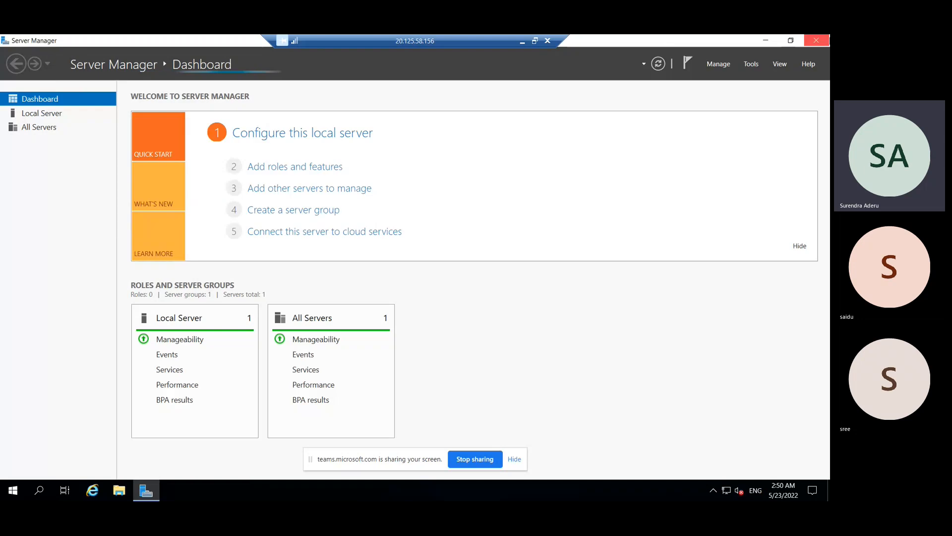
pyautogui.click(826, 42)
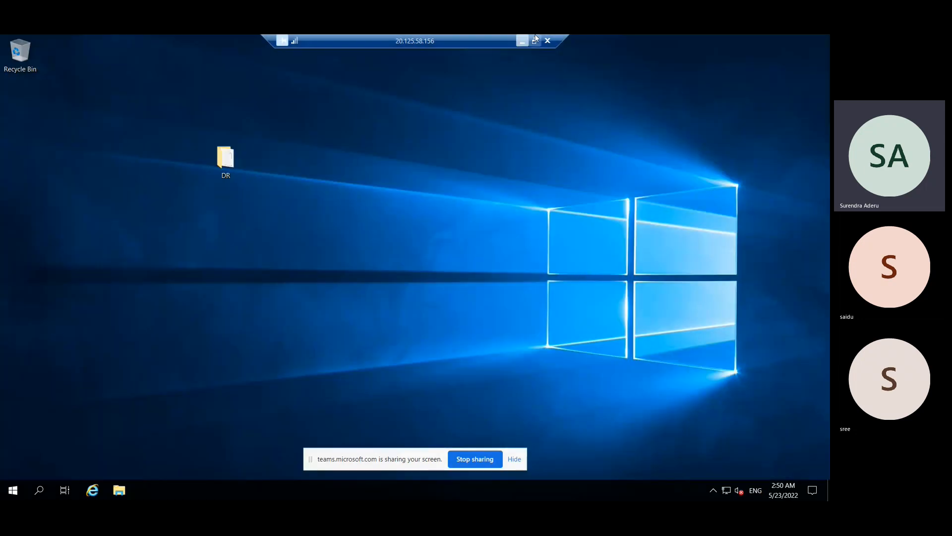
pyautogui.click(521, 43)
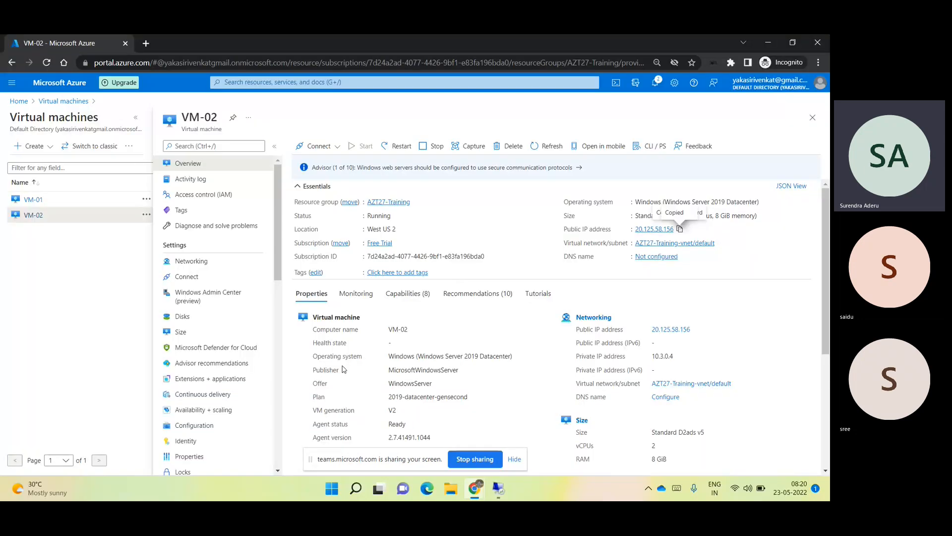
# - Show VM-01's overview in the portal and bring up the Windows VPN list offering VNET01
pyautogui.click(32, 200)
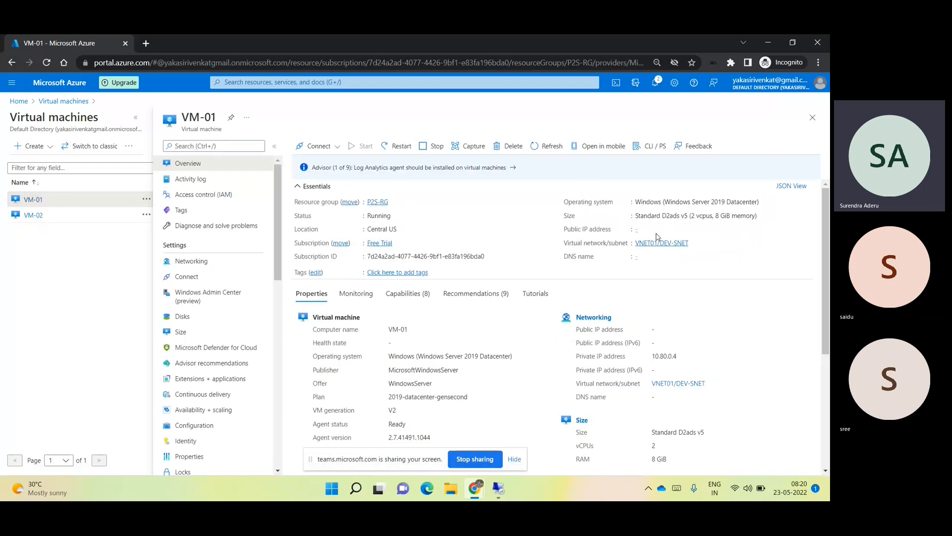
pyautogui.moveTo(180, 117); pyautogui.dragTo(214, 114)
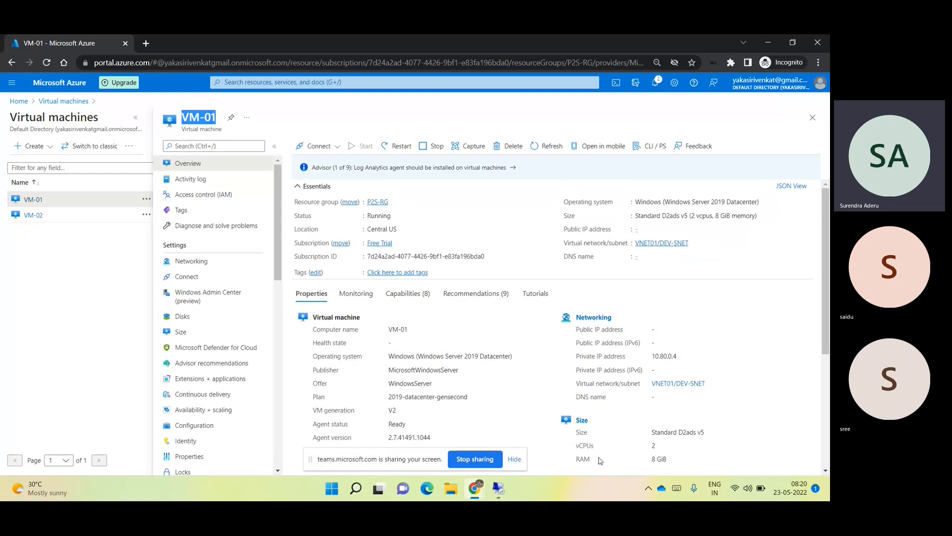
pyautogui.click(747, 489)
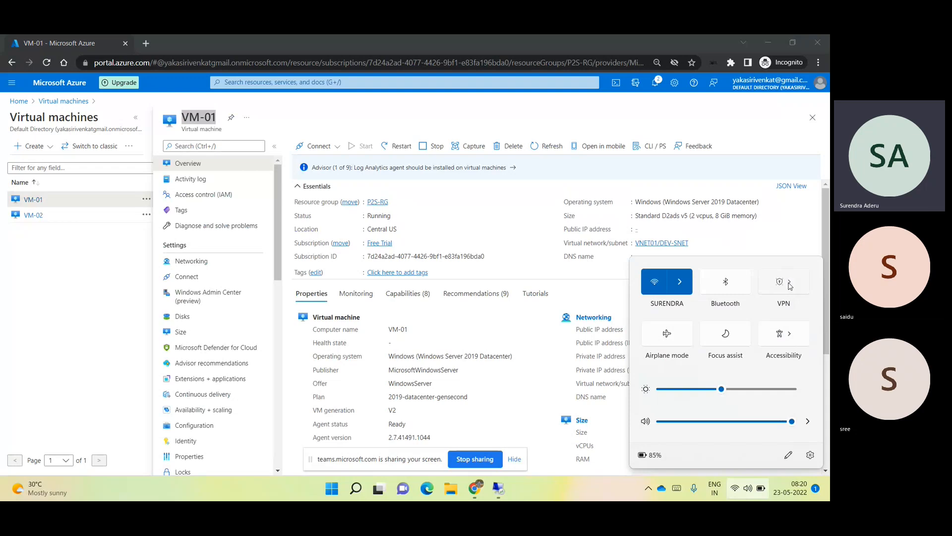
pyautogui.click(790, 286)
# - Connect the VNET01 Azure VPN, then select VM-01's private IP 10.80.0.4 in the portal
pyautogui.click(786, 293)
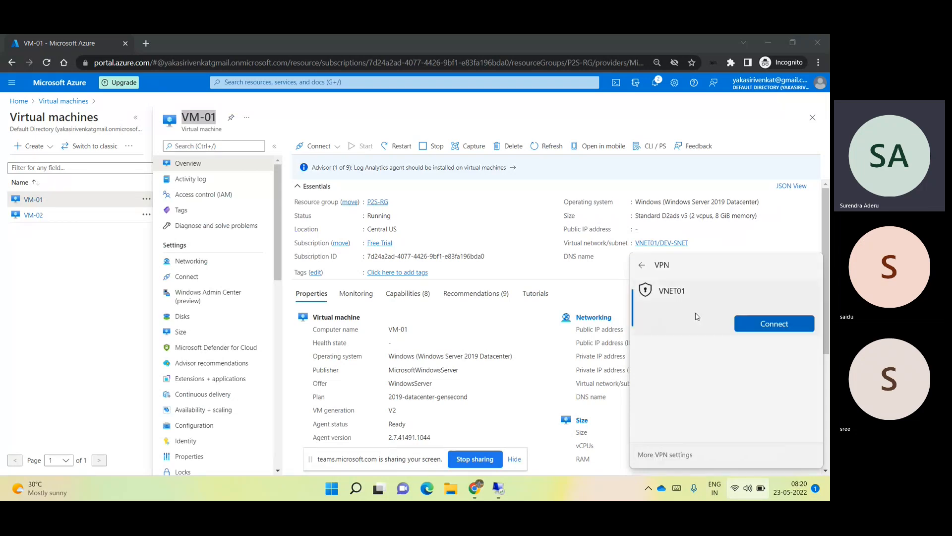
pyautogui.click(781, 324)
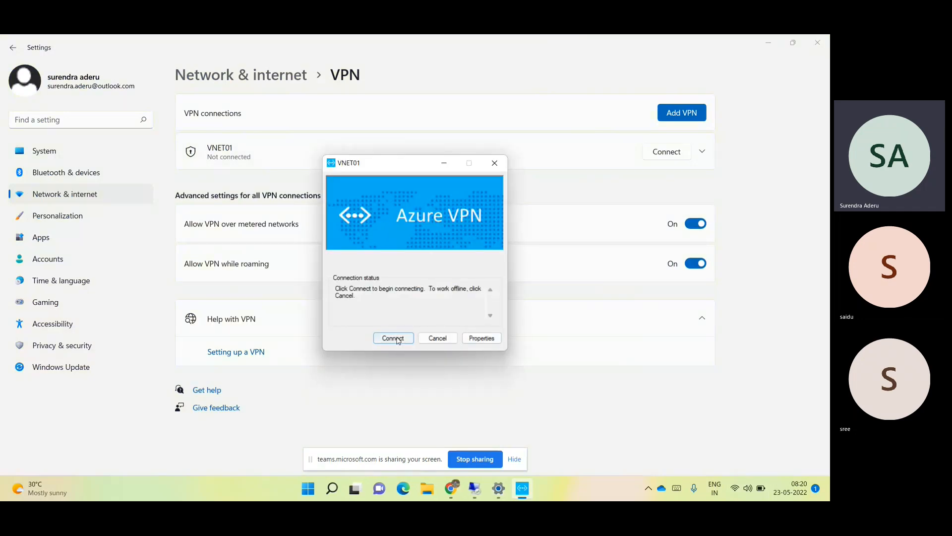
pyautogui.click(393, 340)
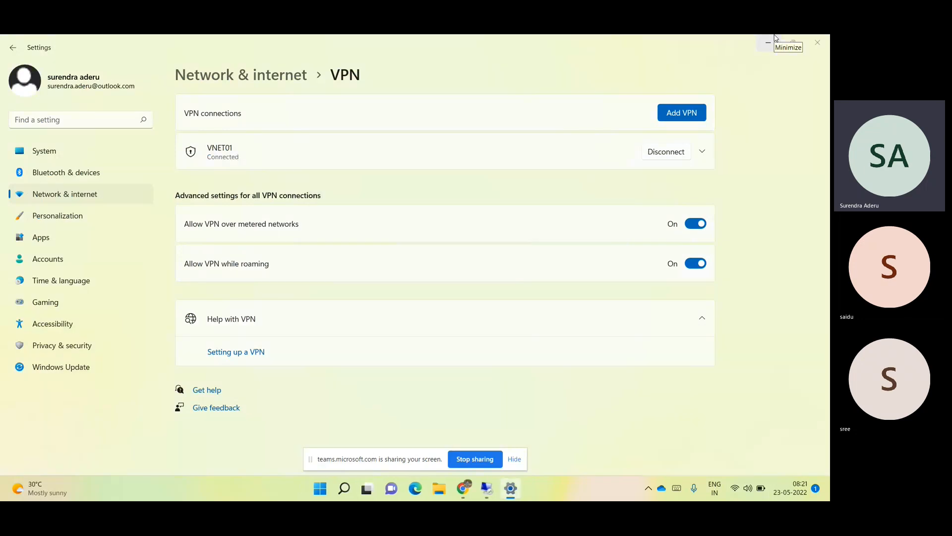
pyautogui.click(817, 42)
pyautogui.moveTo(651, 356); pyautogui.dragTo(682, 362)
pyautogui.hotkey('ctrl', 'c')
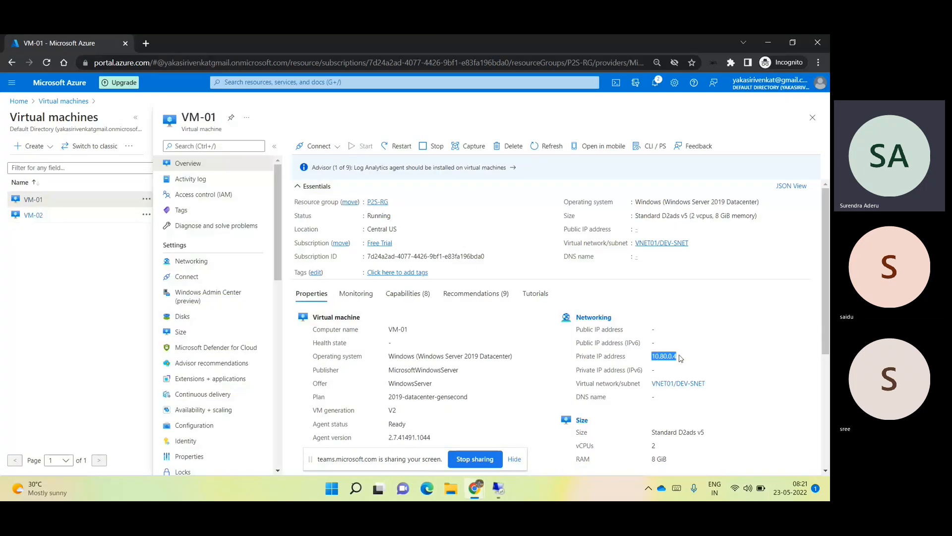
# - Remote into VM-01 at 10.80.0.4 with the admin password, accepting the certificate warning
pyautogui.press('super+r')
pyautogui.write('mstsc')
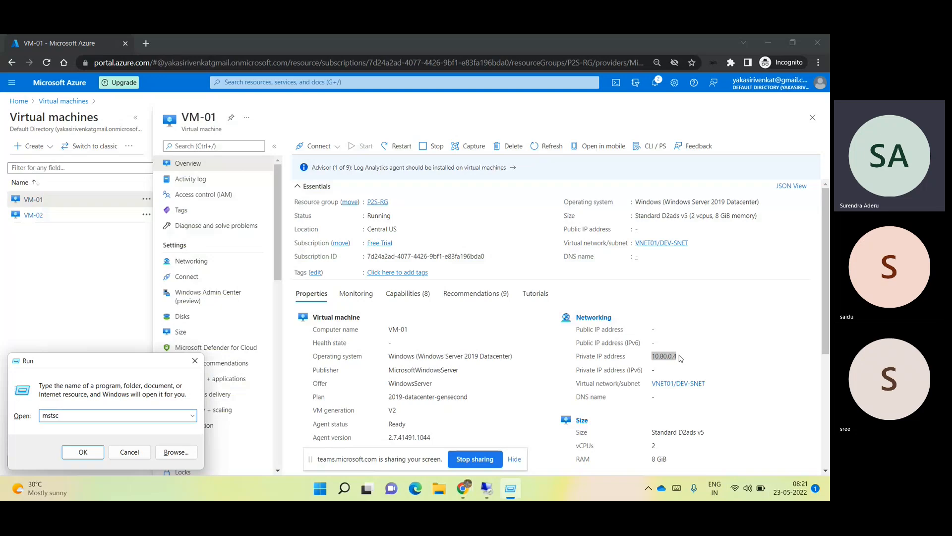
pyautogui.press('Return')
pyautogui.hotkey('ctrl', 'v')
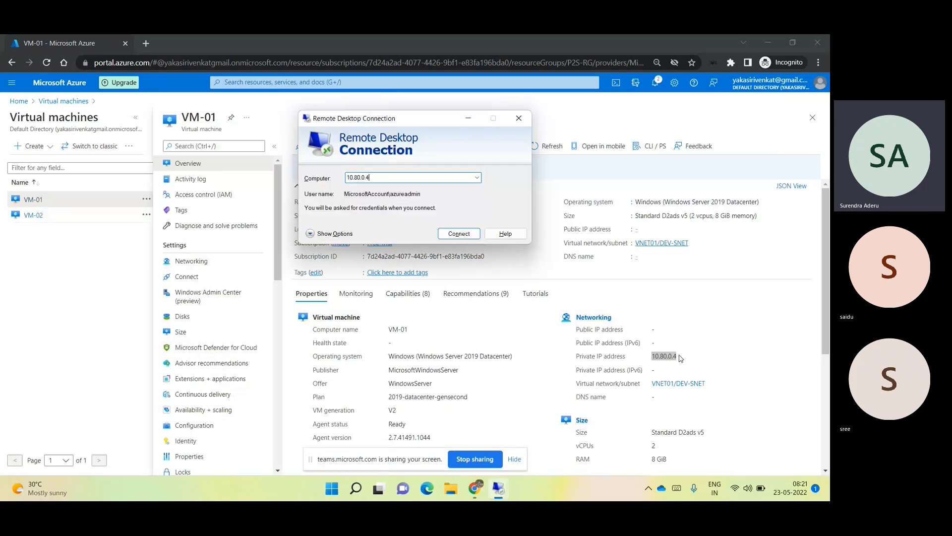
pyautogui.press('Return')
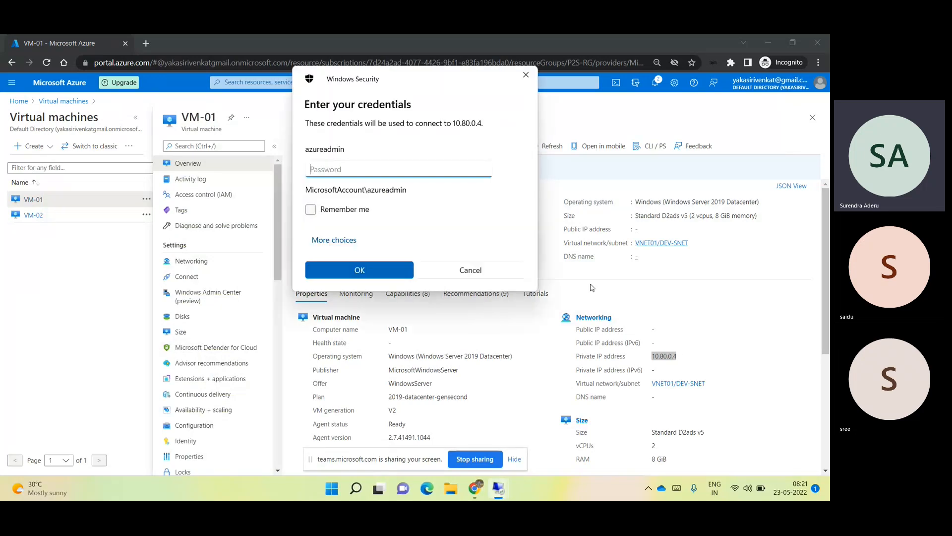
pyautogui.write('••••••••••••')
pyautogui.press('Return')
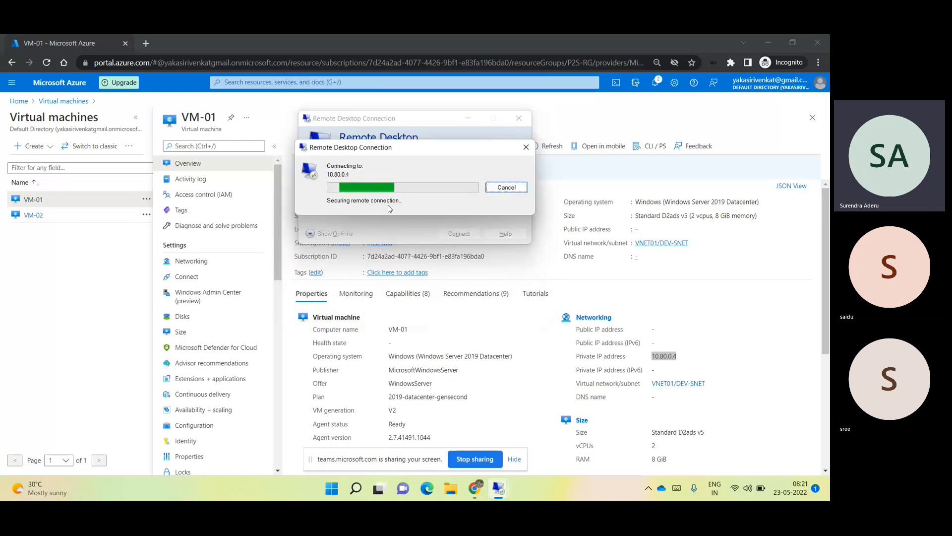
pyautogui.click(453, 268)
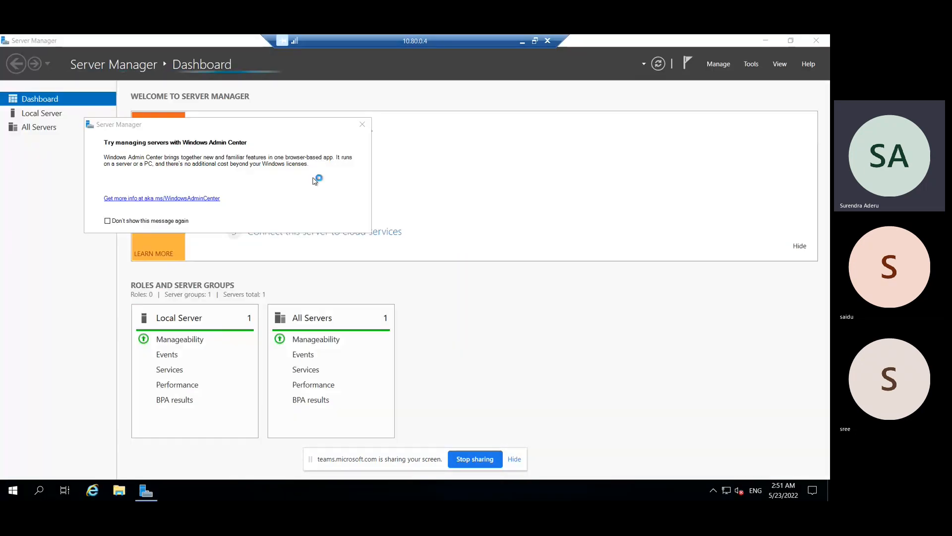
# - Open VM-01's system properties showing it in WORKGROUP, then minimize the VM-01 session
pyautogui.click(363, 125)
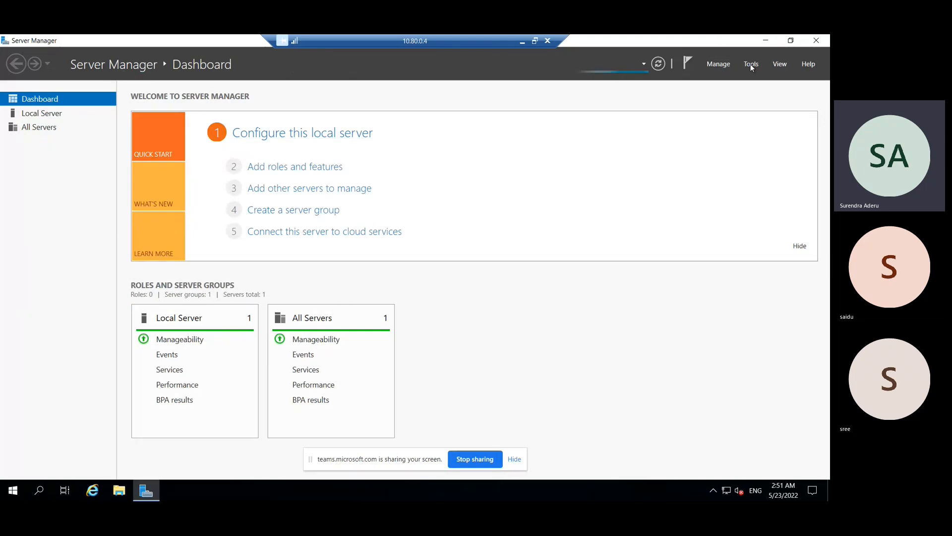
pyautogui.click(751, 64)
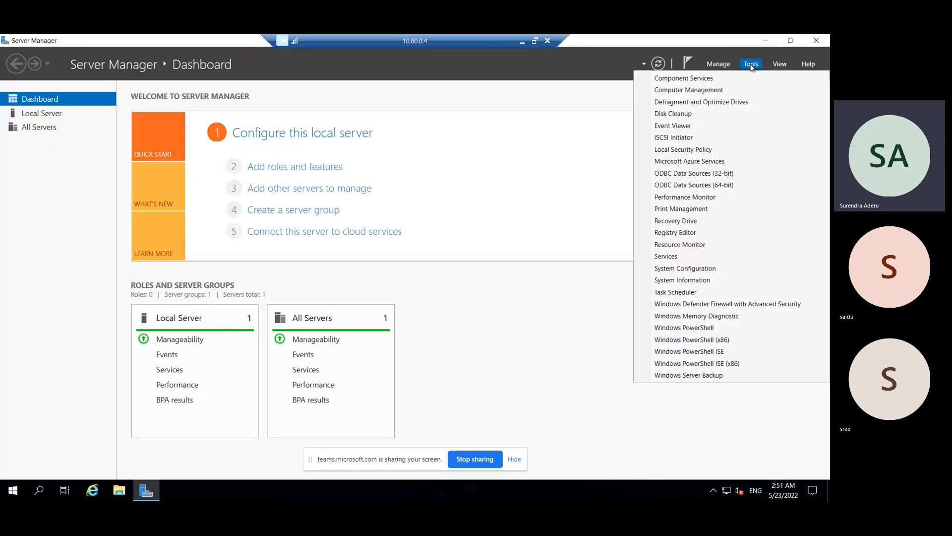
pyautogui.click(119, 494)
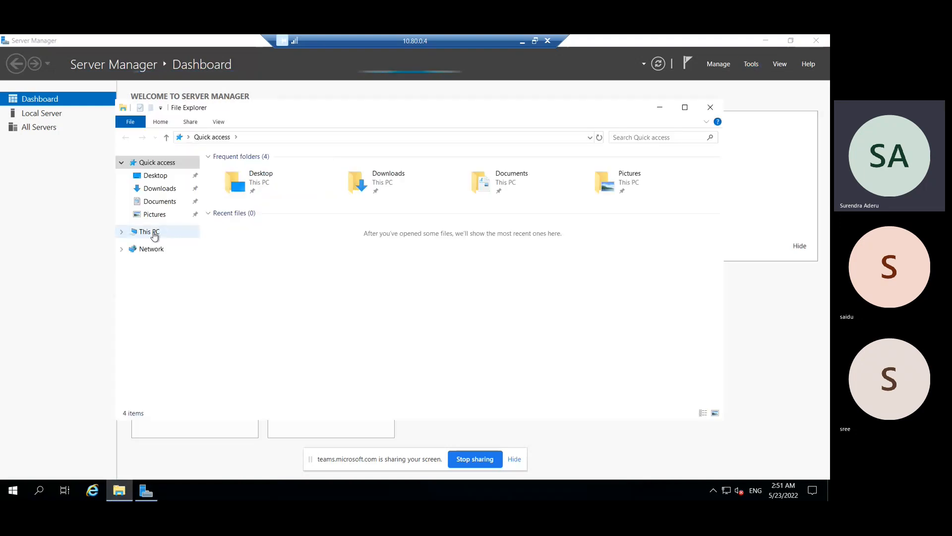
pyautogui.rightClick(152, 232)
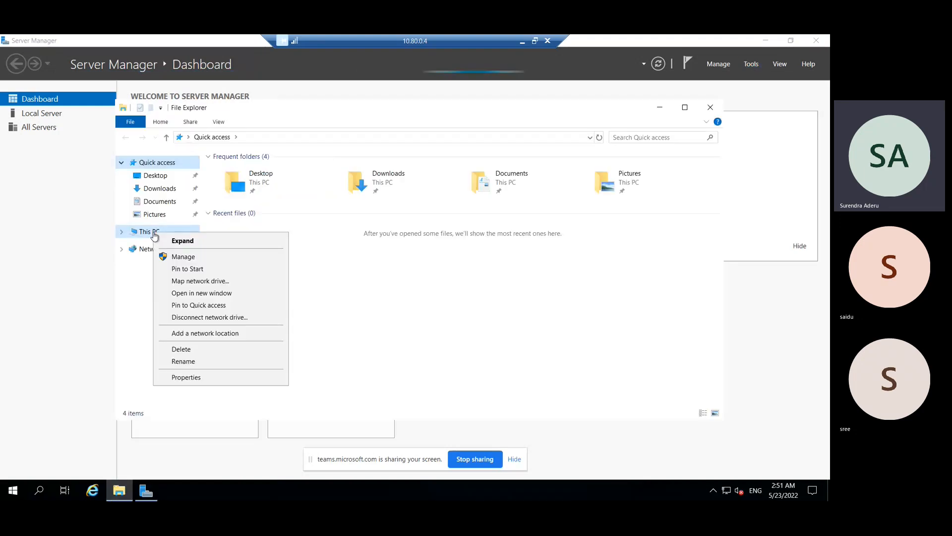
pyautogui.click(198, 378)
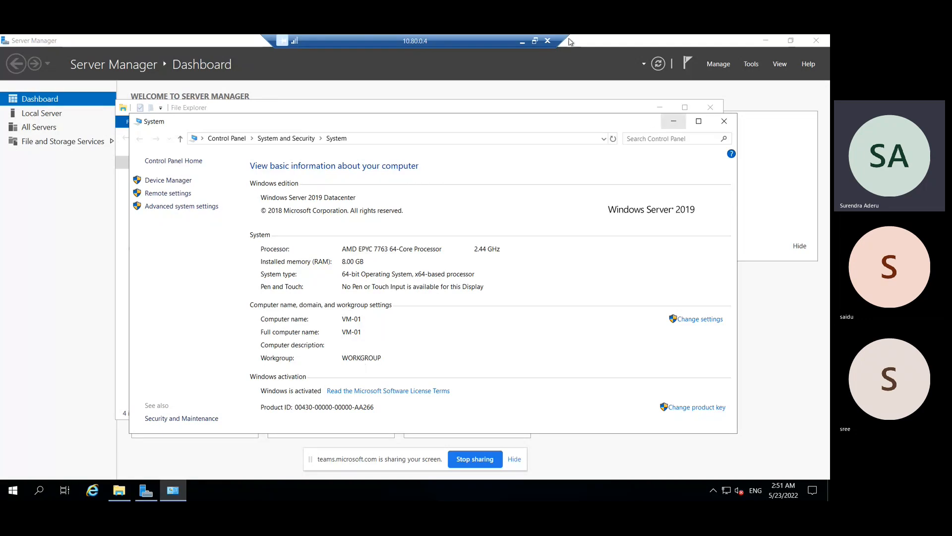
pyautogui.click(519, 39)
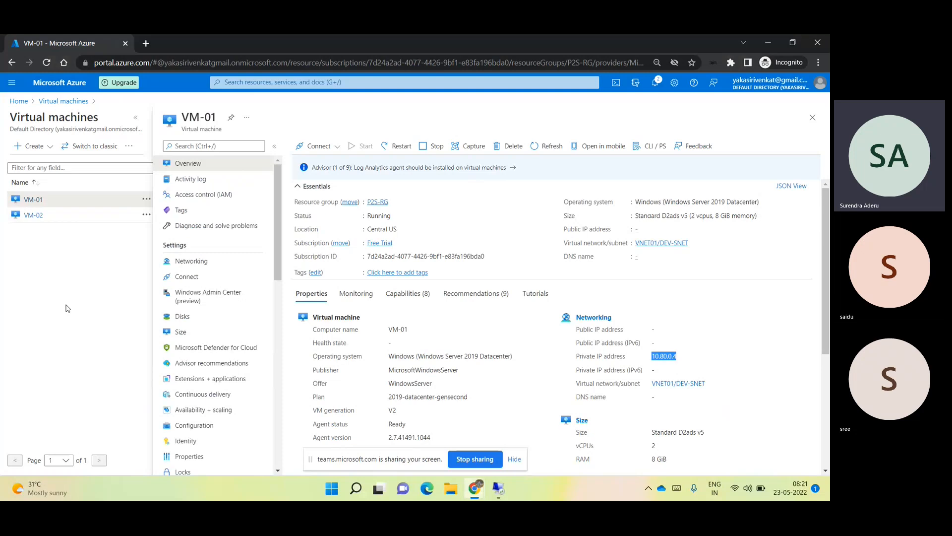
# - Switch back to the VM-02 session and open its system properties, showing domain azt27.com
pyautogui.click(500, 489)
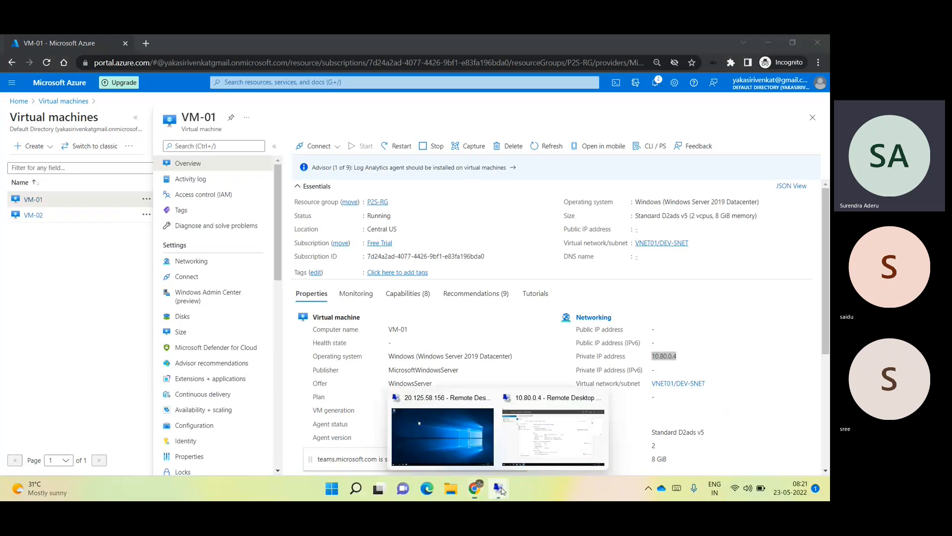
pyautogui.click(410, 433)
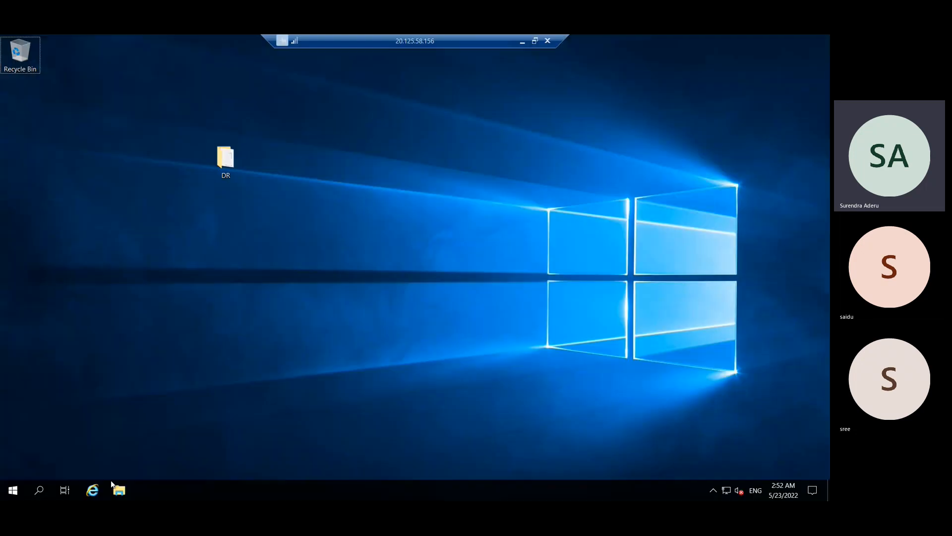
pyautogui.click(117, 489)
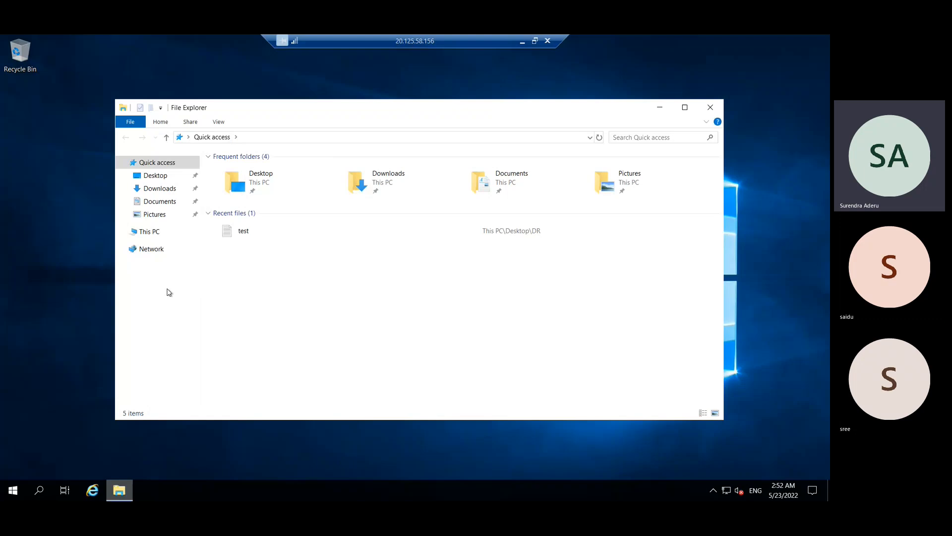
pyautogui.click(153, 234)
pyautogui.rightClick(152, 232)
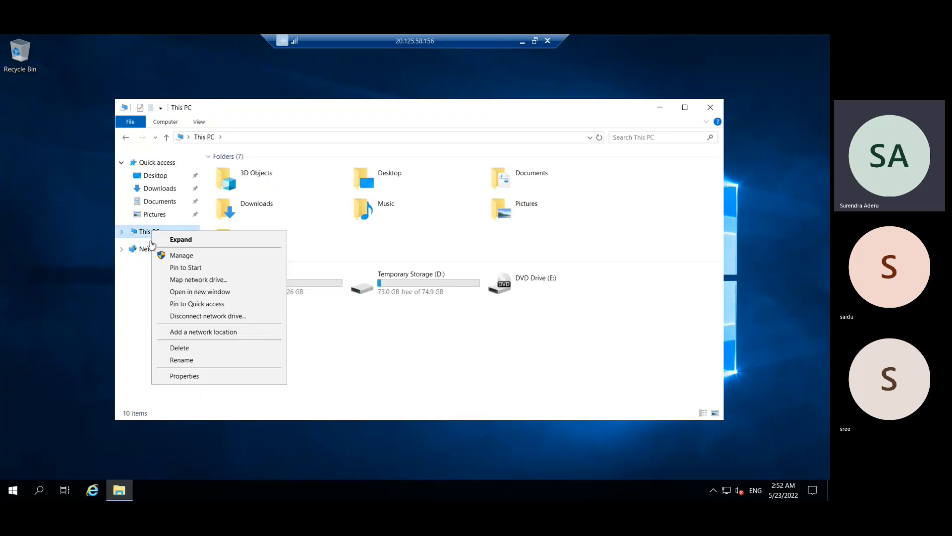
pyautogui.click(174, 380)
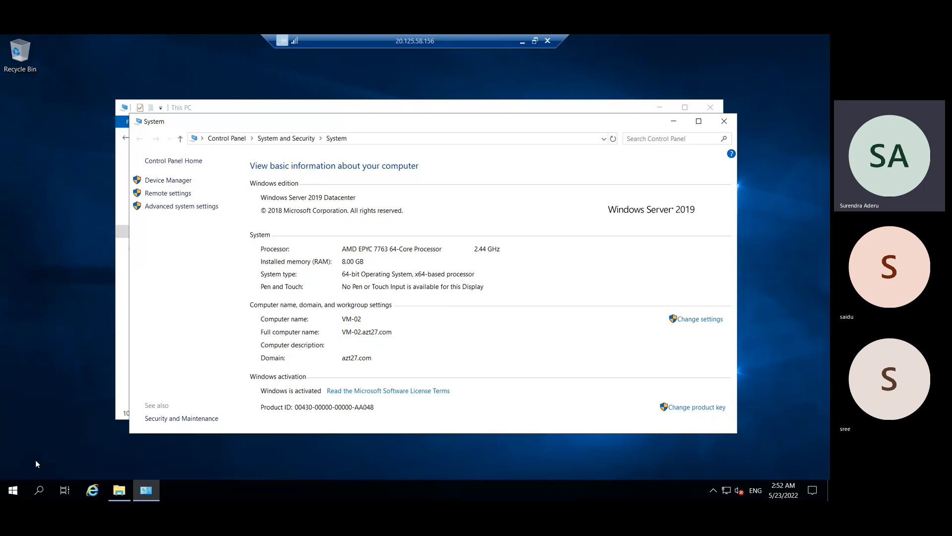
pyautogui.click(15, 490)
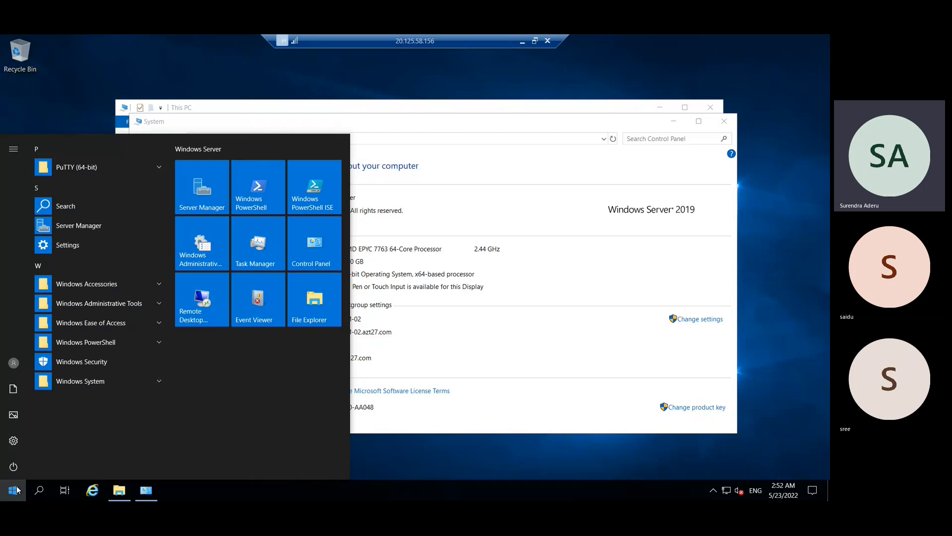
# - Launch Active Directory Users and Computers and open the azt27.com Users container
pyautogui.write('user')
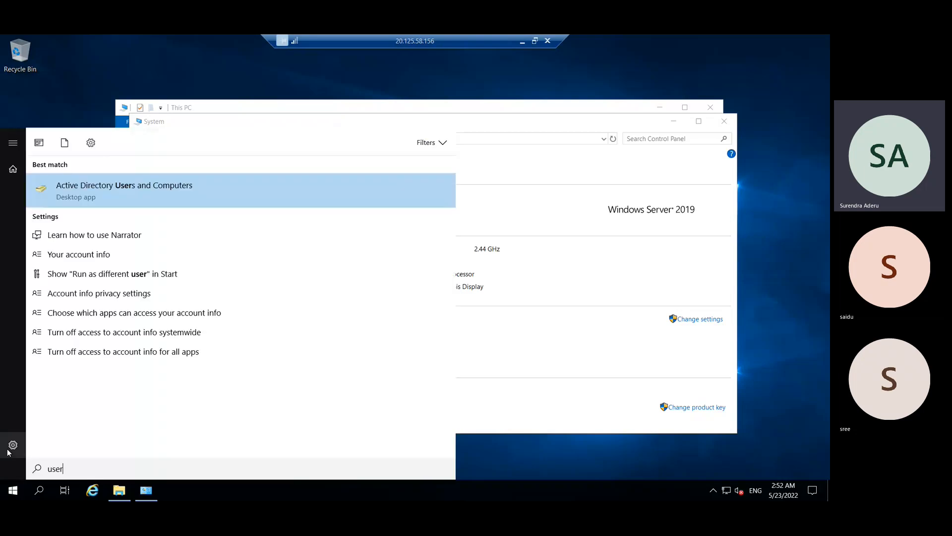
pyautogui.click(136, 197)
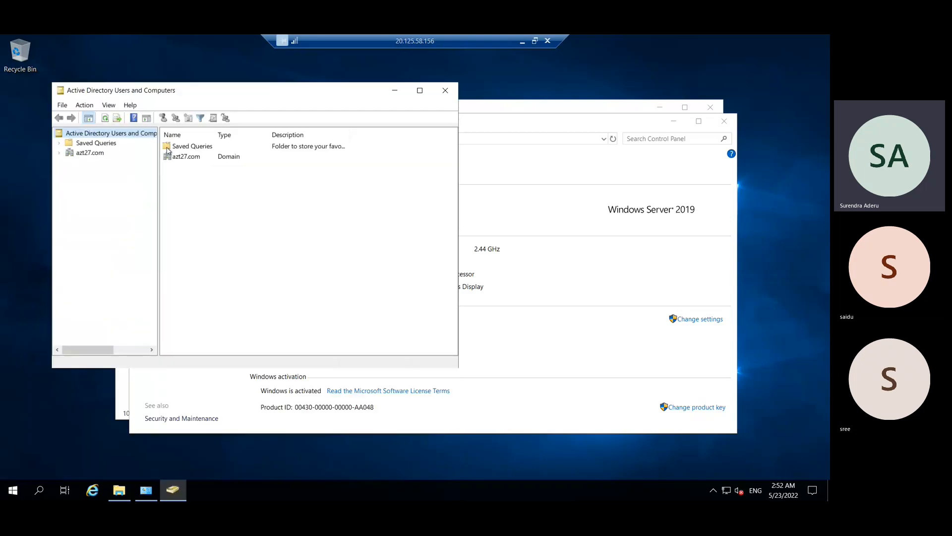
pyautogui.doubleClick(194, 83)
pyautogui.click(81, 107)
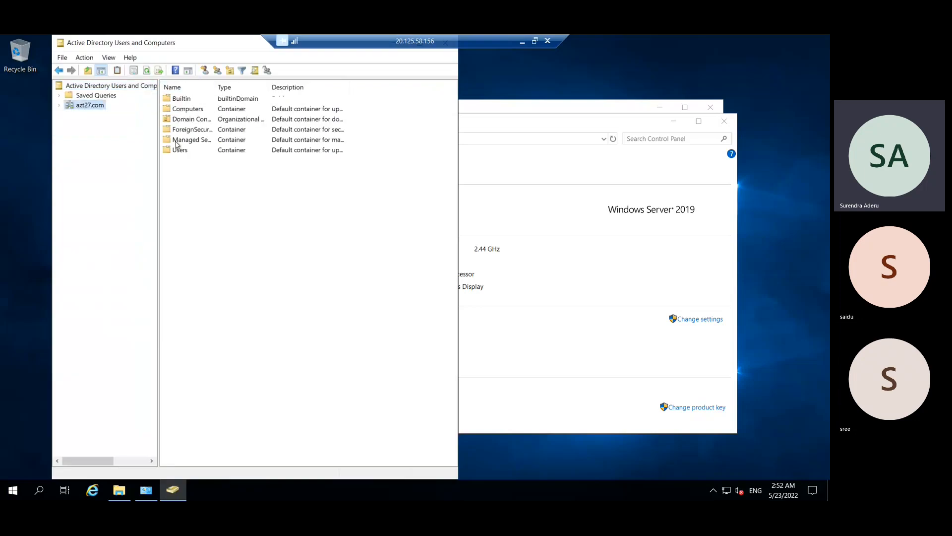
pyautogui.doubleClick(180, 150)
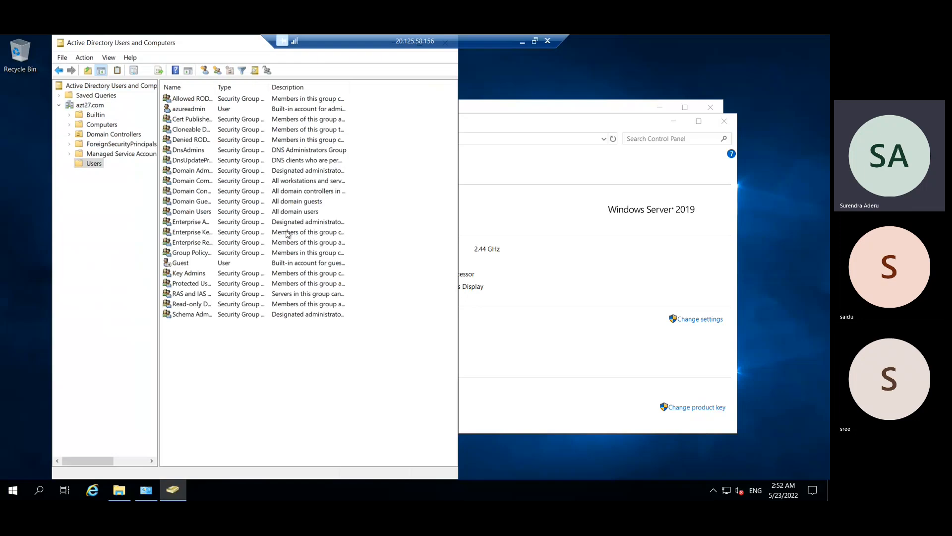
# - Widen the Name and Type columns, maximize the console, then return to the Azure portal
pyautogui.moveTo(217, 87); pyautogui.dragTo(362, 95)
pyautogui.click(186, 109)
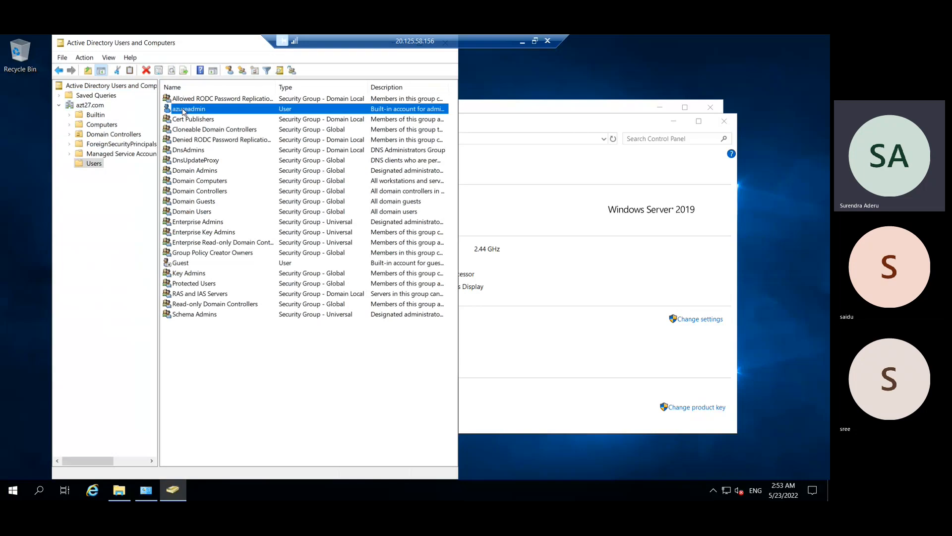
pyautogui.doubleClick(186, 47)
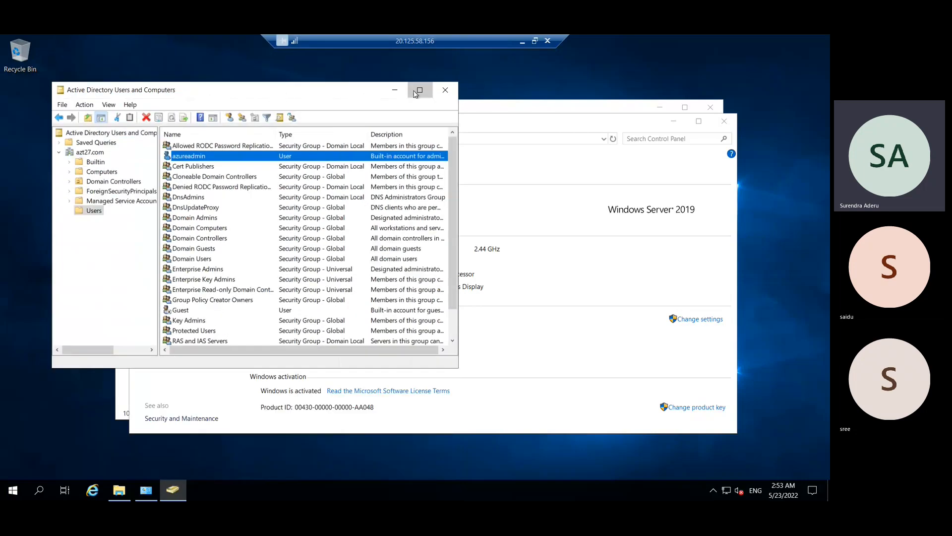
pyautogui.click(419, 90)
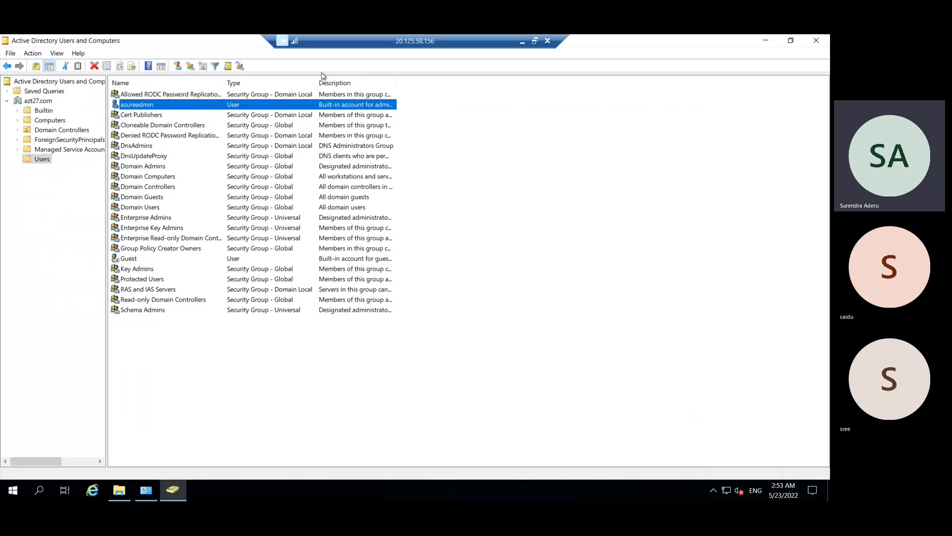
pyautogui.rightClick(224, 385)
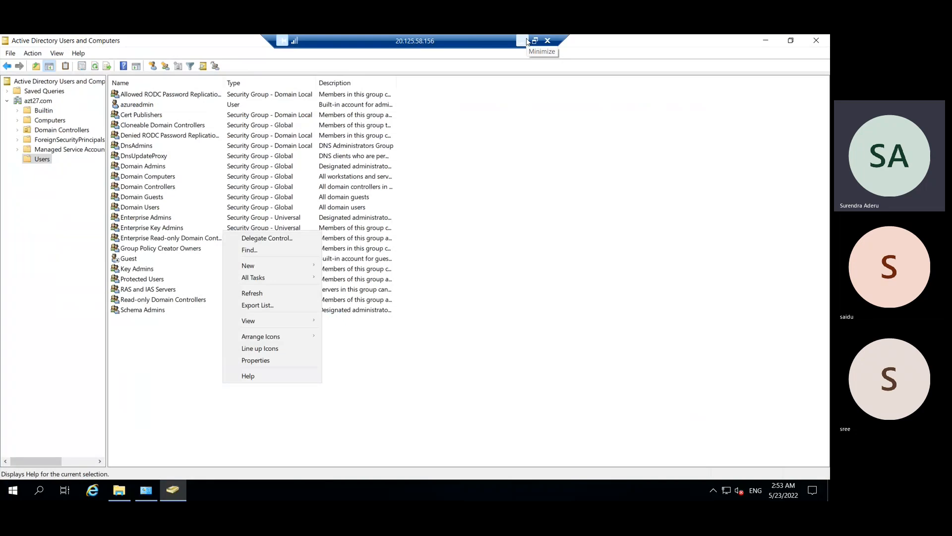
pyautogui.click(527, 41)
pyautogui.click(12, 83)
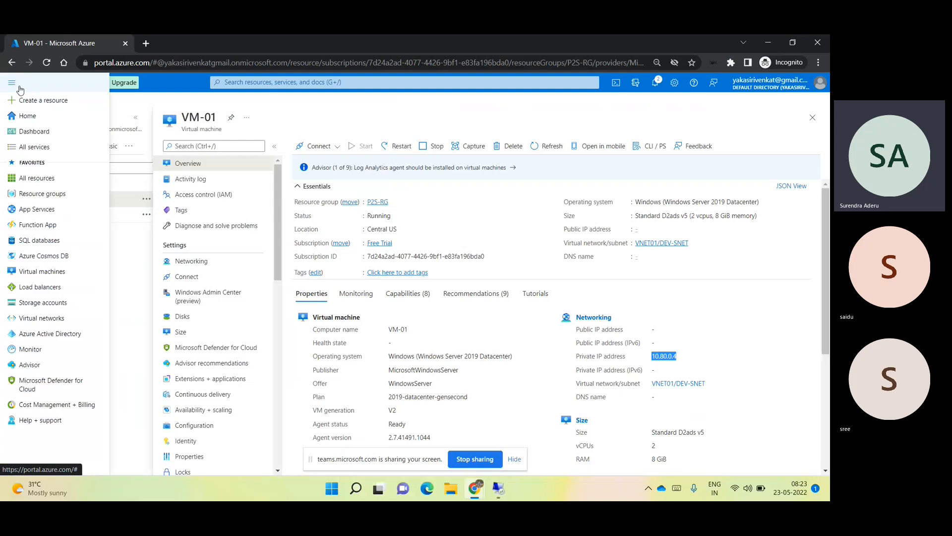
# - List the Default Directory's 13 users, none directory-synced
pyautogui.click(68, 337)
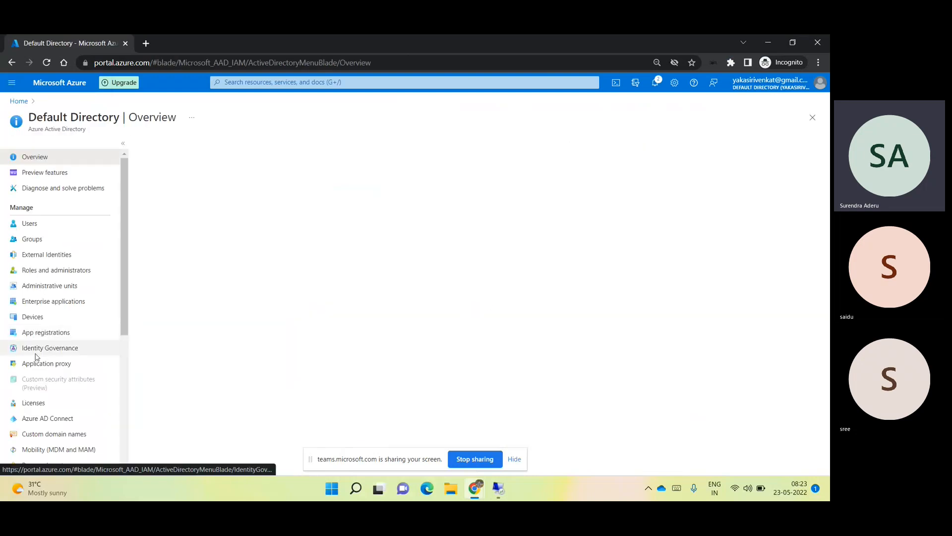
pyautogui.click(28, 224)
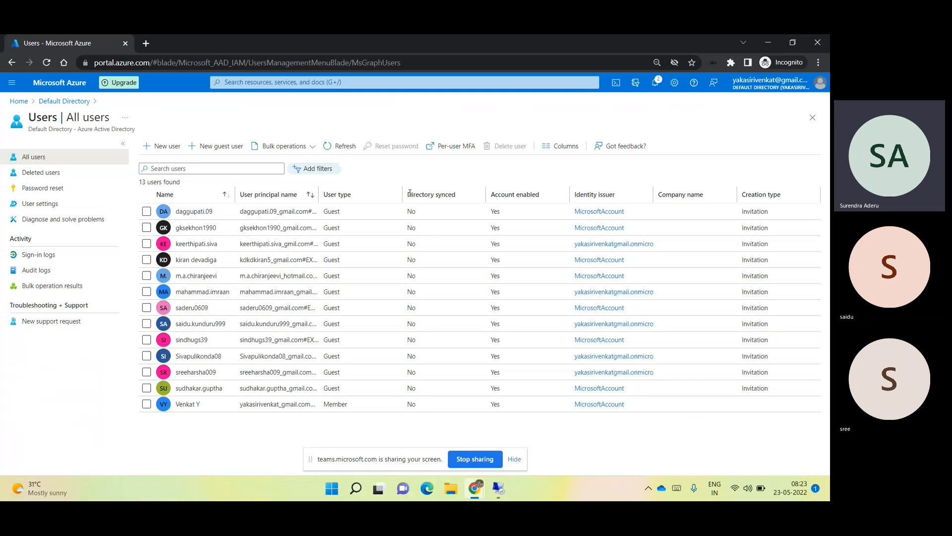
# - Go back to the Default Directory overview and minimize the browser
pyautogui.moveTo(408, 194); pyautogui.dragTo(455, 194)
pyautogui.click(412, 426)
pyautogui.click(72, 101)
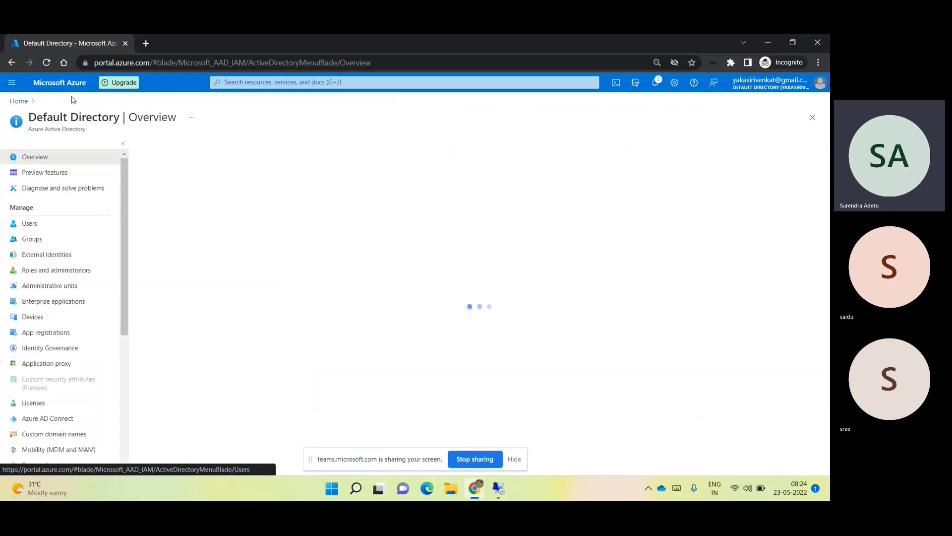
pyautogui.click(771, 43)
pyautogui.moveTo(501, 490)
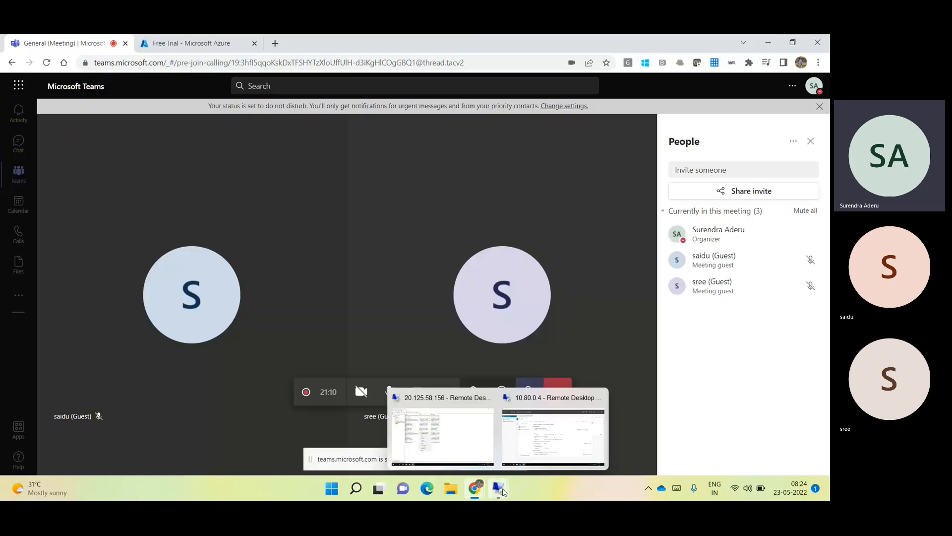
# - On VM-02, add a new user in azt27.com/Users with first name and logon name user01
pyautogui.click(436, 429)
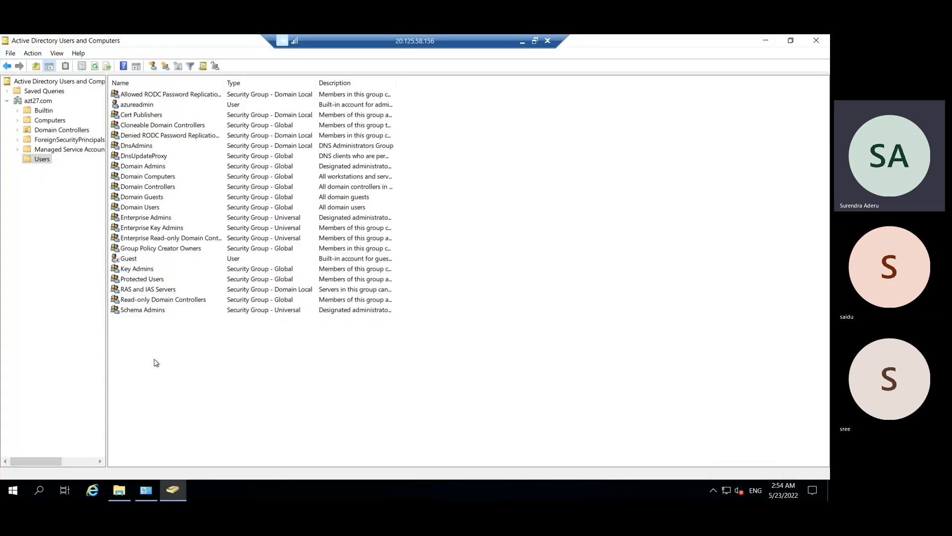
pyautogui.rightClick(155, 361)
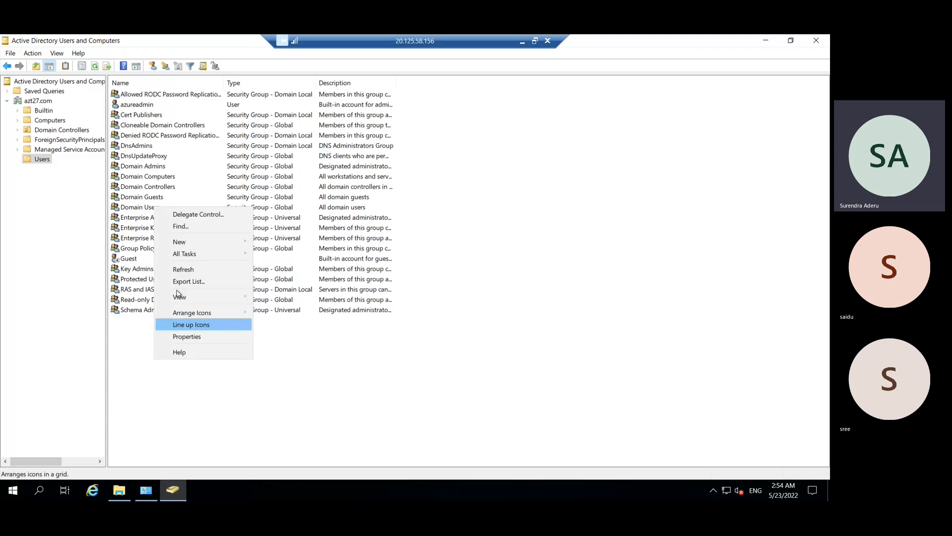
pyautogui.moveTo(190, 238)
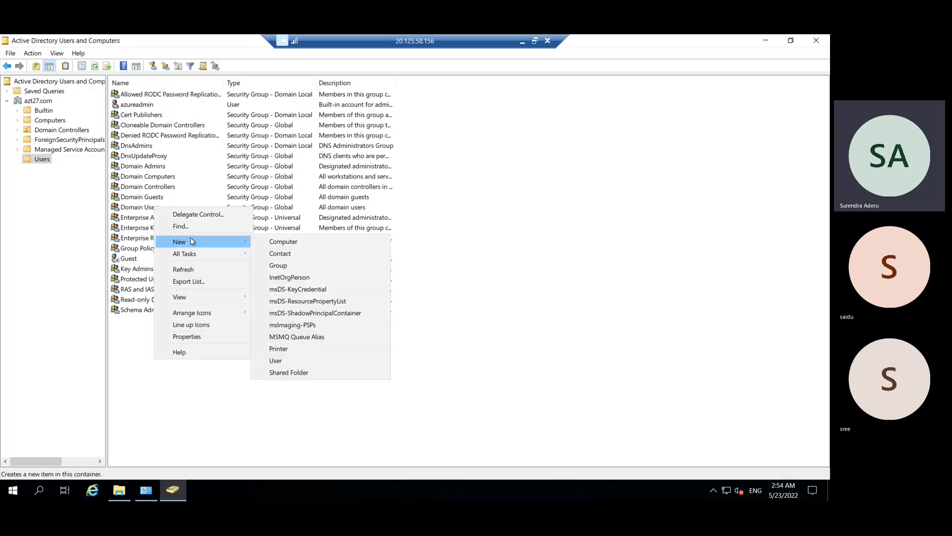
pyautogui.click(293, 361)
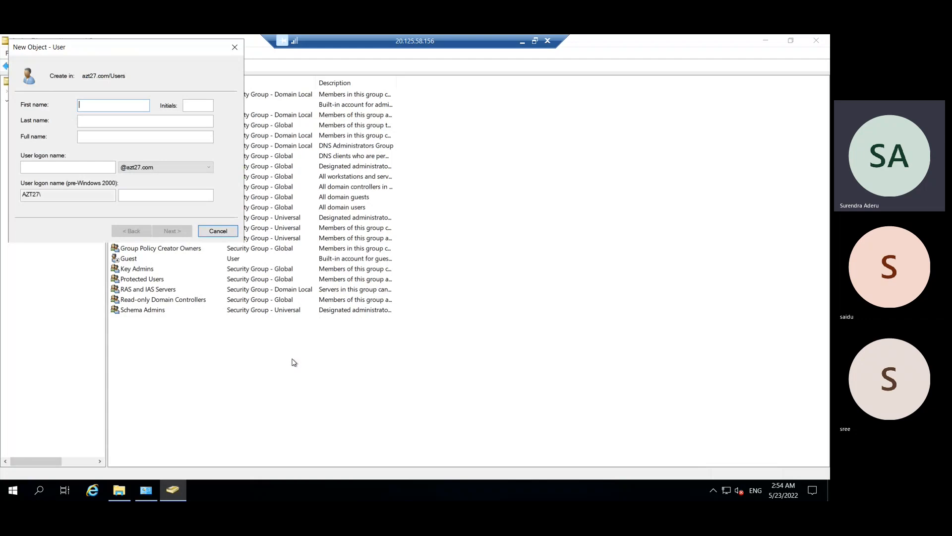
pyautogui.write('user01')
pyautogui.click(99, 167)
pyautogui.write('us')
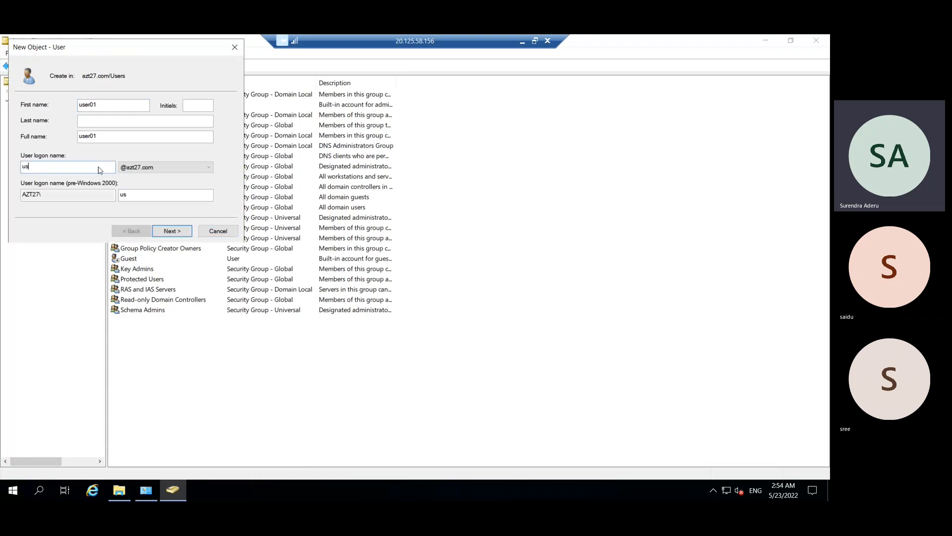
pyautogui.write('er01')
# - Enter and confirm user01's password, leaving 'change password at next logon' enabled
pyautogui.click(165, 234)
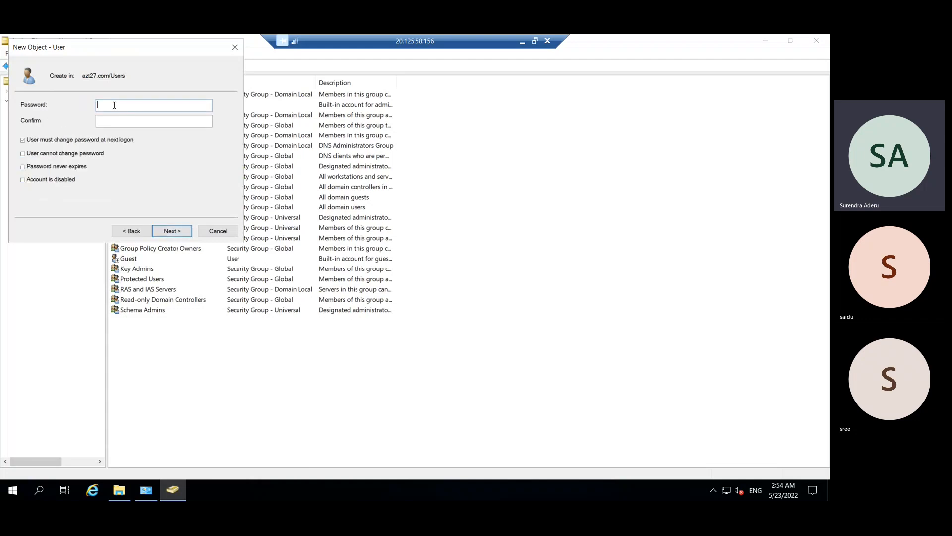
pyautogui.write('•••••••••••••')
pyautogui.press('Tab')
pyautogui.write('•••••••••••••')
pyautogui.click(23, 141)
pyautogui.click(25, 142)
pyautogui.click(79, 154)
pyautogui.click(79, 166)
pyautogui.click(166, 231)
pyautogui.click(190, 233)
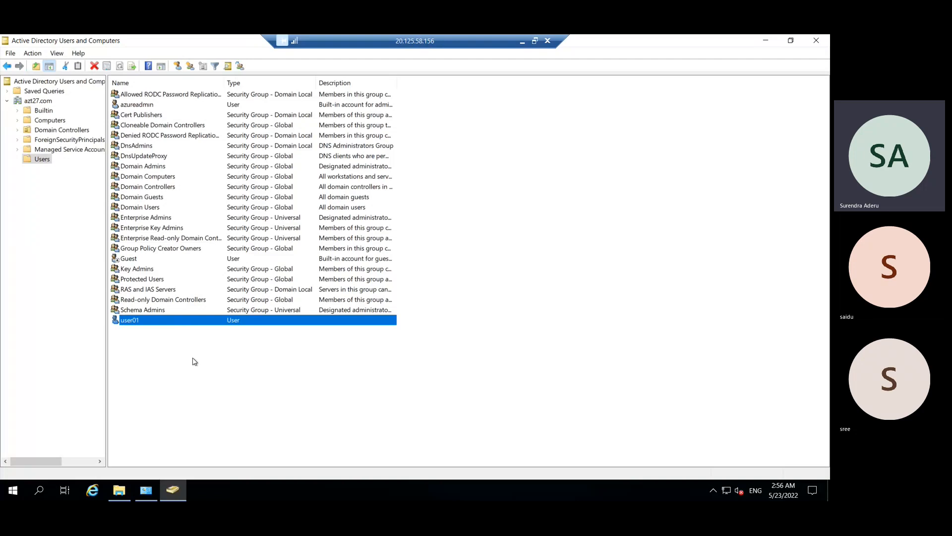
pyautogui.rightClick(188, 375)
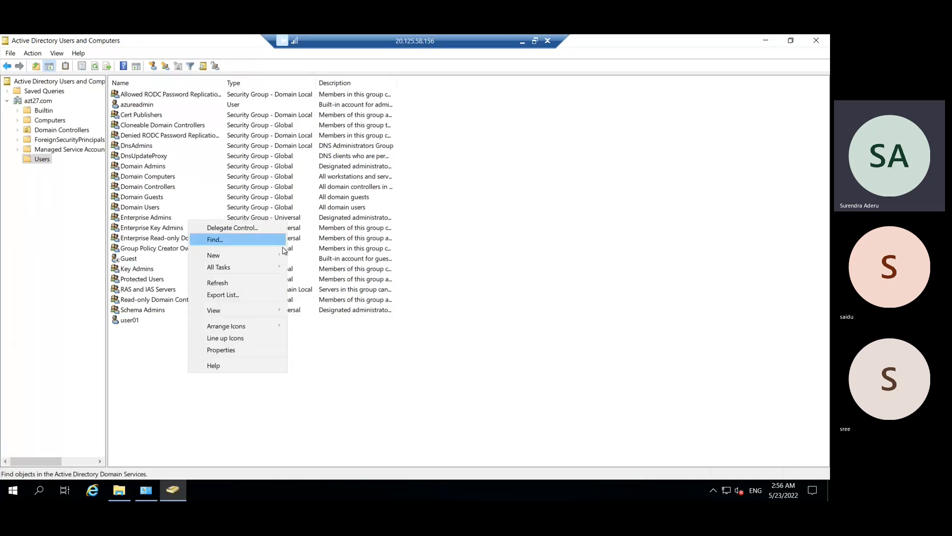
pyautogui.moveTo(233, 255)
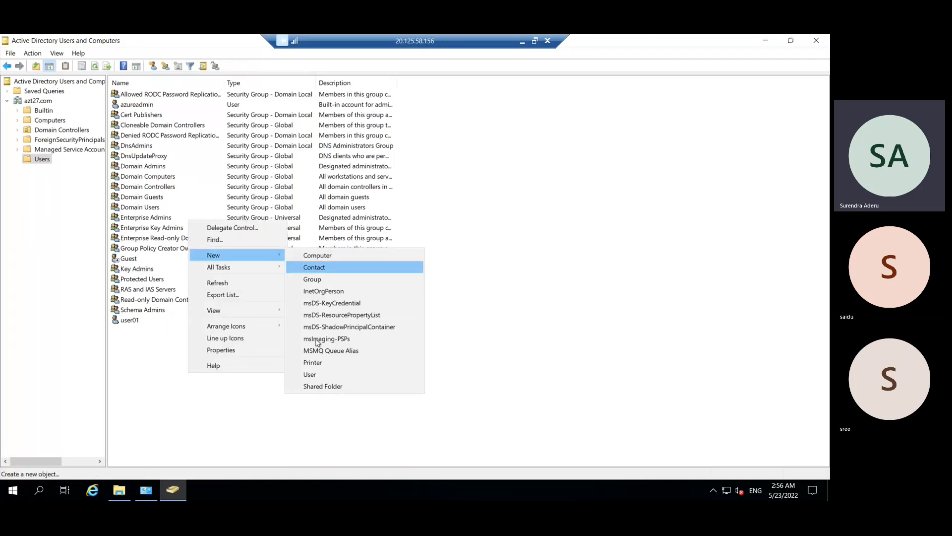
pyautogui.click(311, 374)
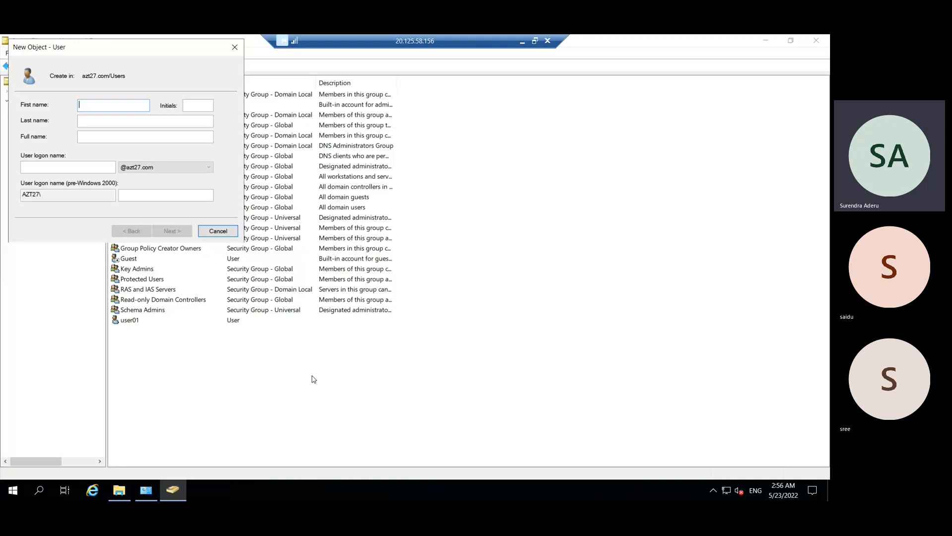
pyautogui.write('user02')
pyautogui.write('user02')
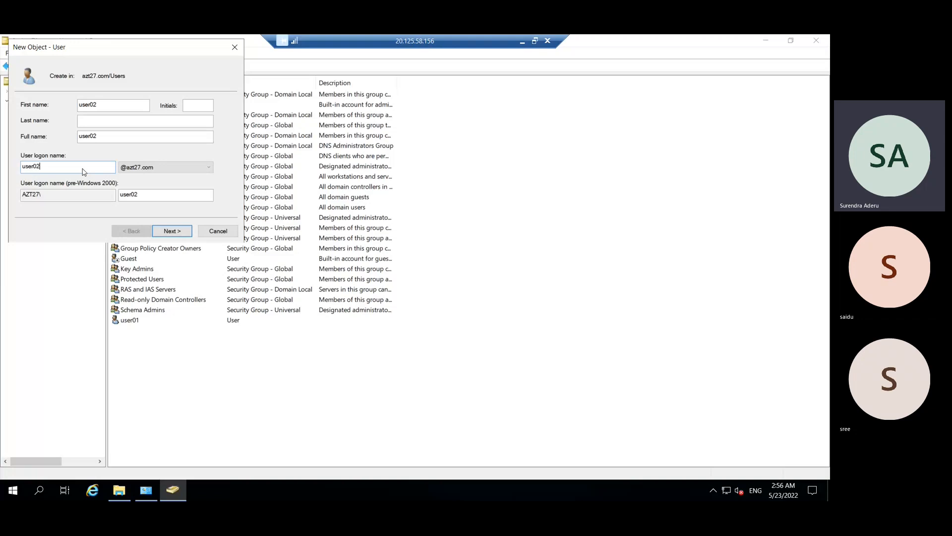
pyautogui.click(186, 229)
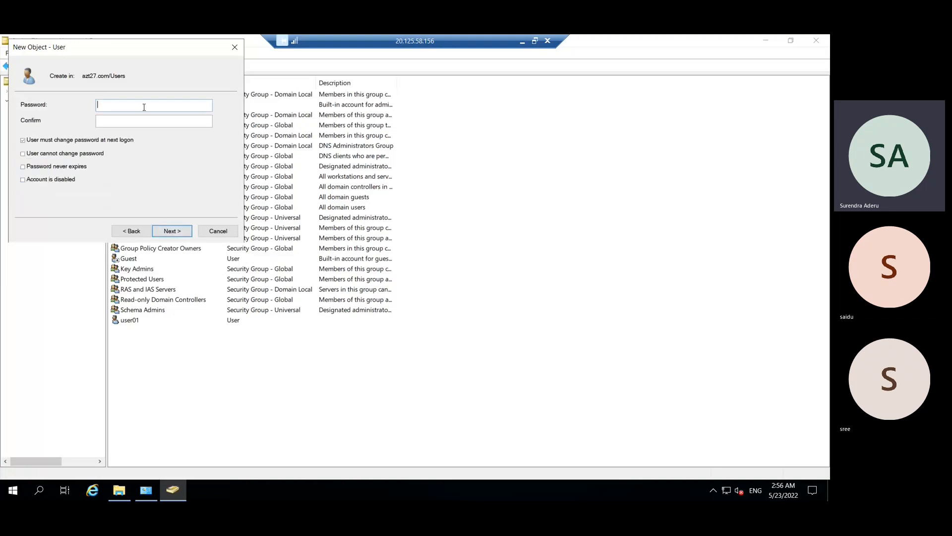
pyautogui.write('•••••••••••••')
pyautogui.press('Tab')
pyautogui.write('•••••')
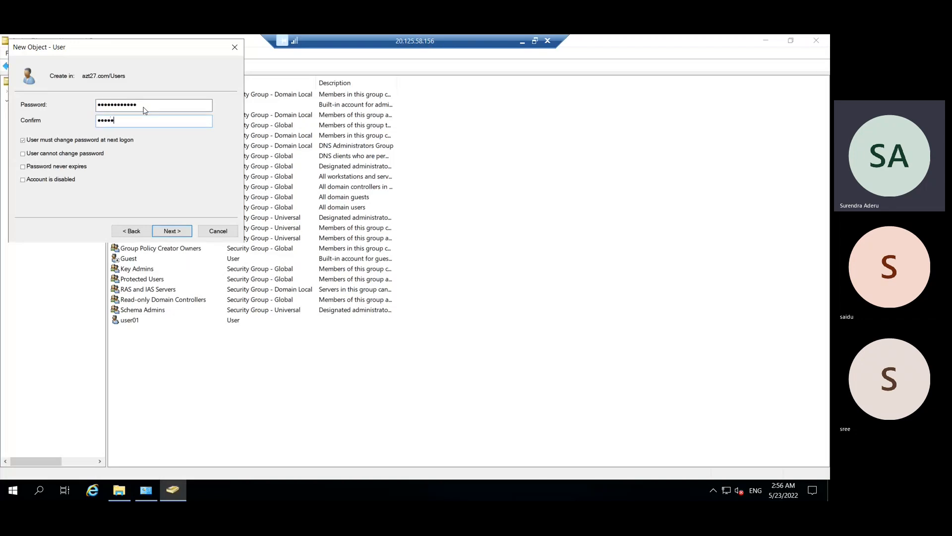
pyautogui.write('••••••••')
pyautogui.click(23, 140)
pyautogui.click(23, 153)
pyautogui.click(23, 168)
pyautogui.click(189, 236)
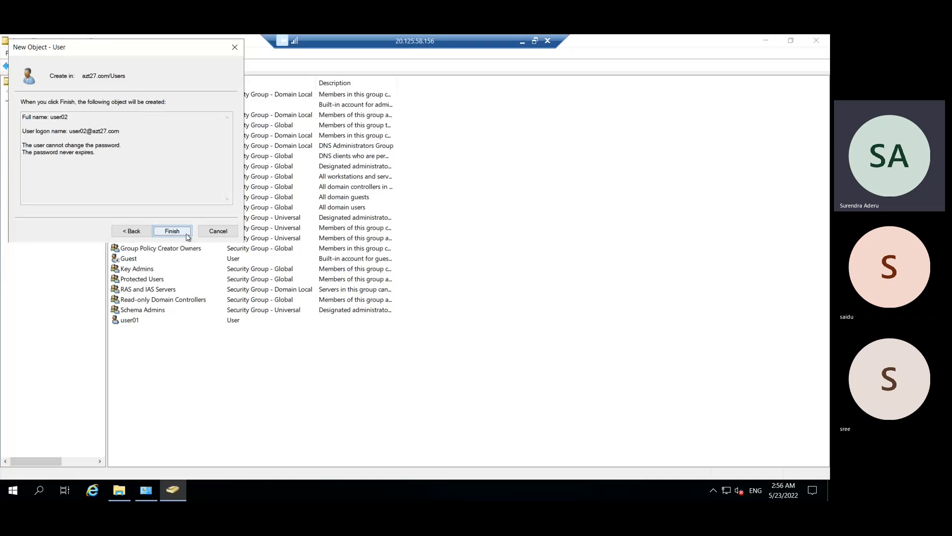
pyautogui.click(187, 233)
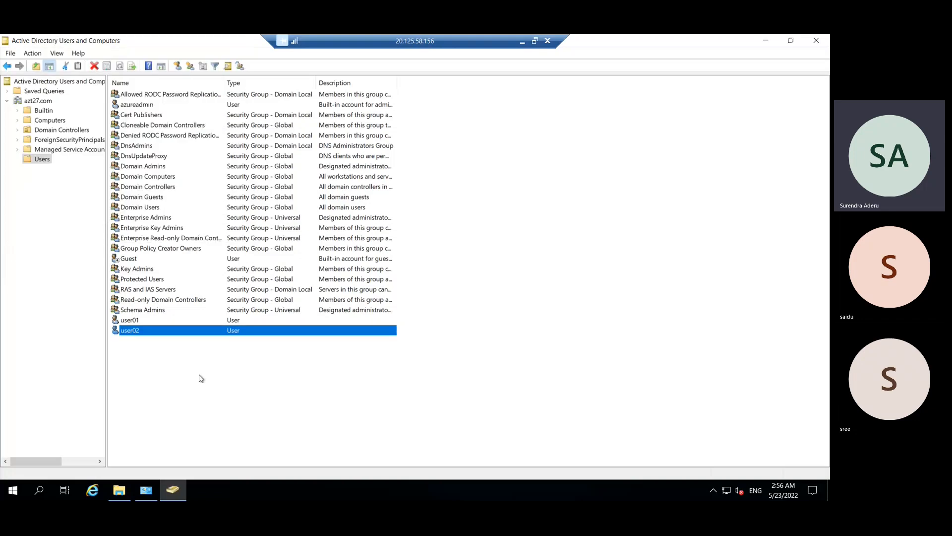
pyautogui.click(133, 321)
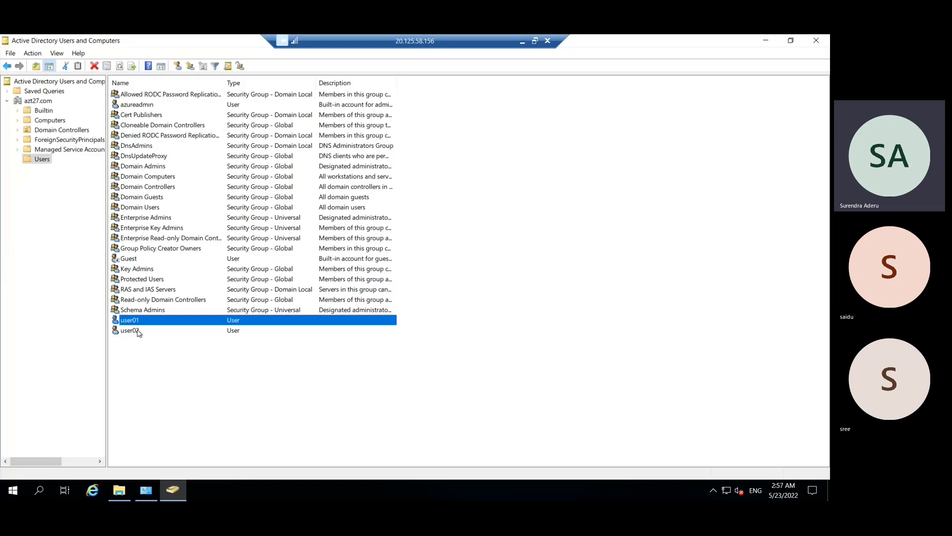
pyautogui.click(138, 332)
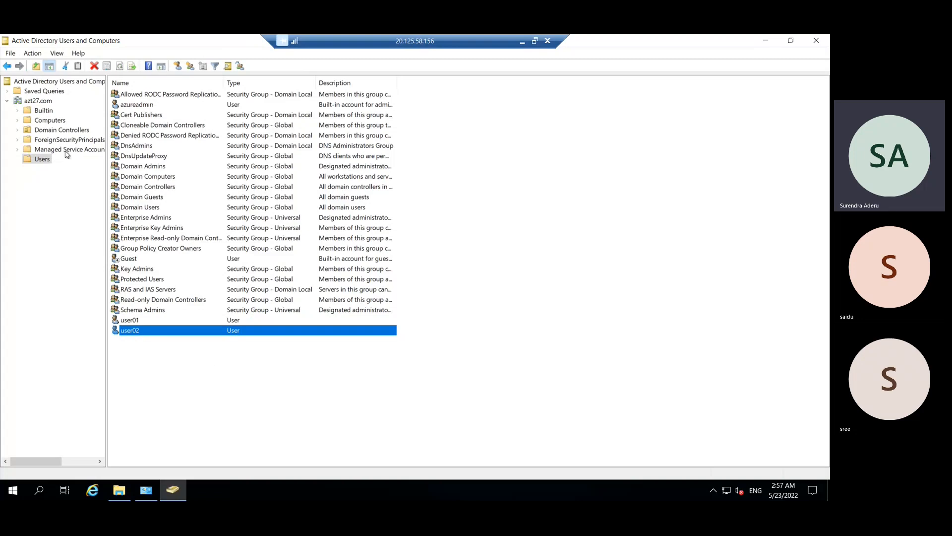
pyautogui.click(20, 112)
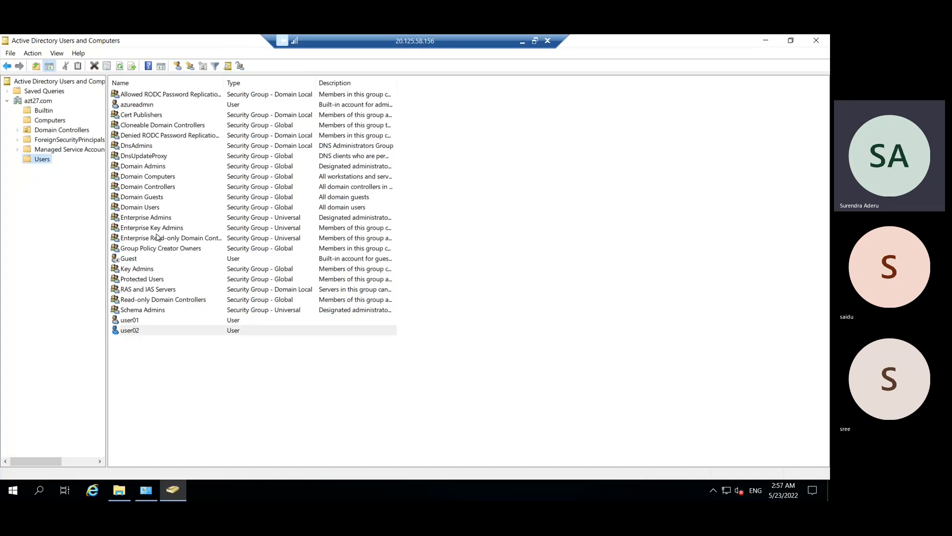
pyautogui.click(182, 372)
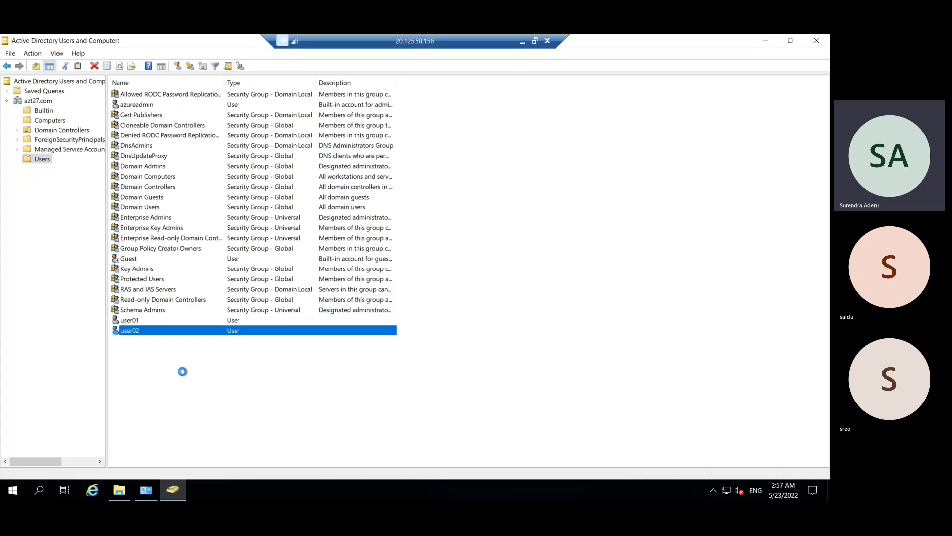
pyautogui.click(141, 321)
pyautogui.click(149, 331)
pyautogui.click(181, 390)
pyautogui.rightClick(179, 386)
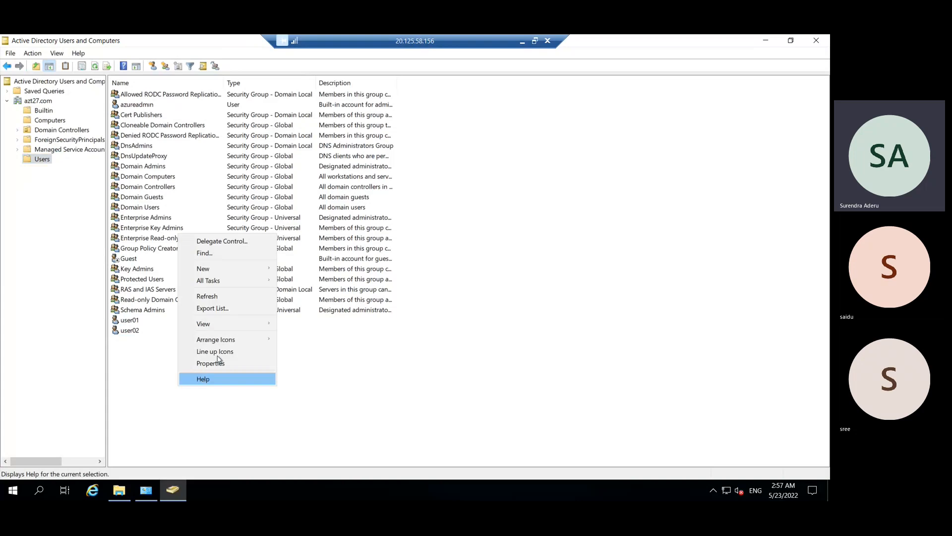
# - Add a new group named azt27-Training with the default Global scope and Security type
pyautogui.moveTo(255, 269)
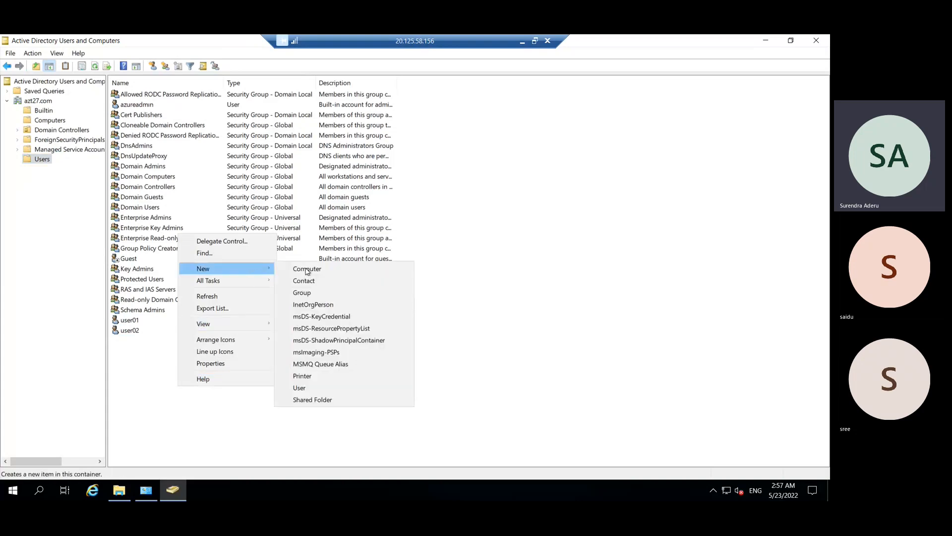
pyautogui.click(321, 297)
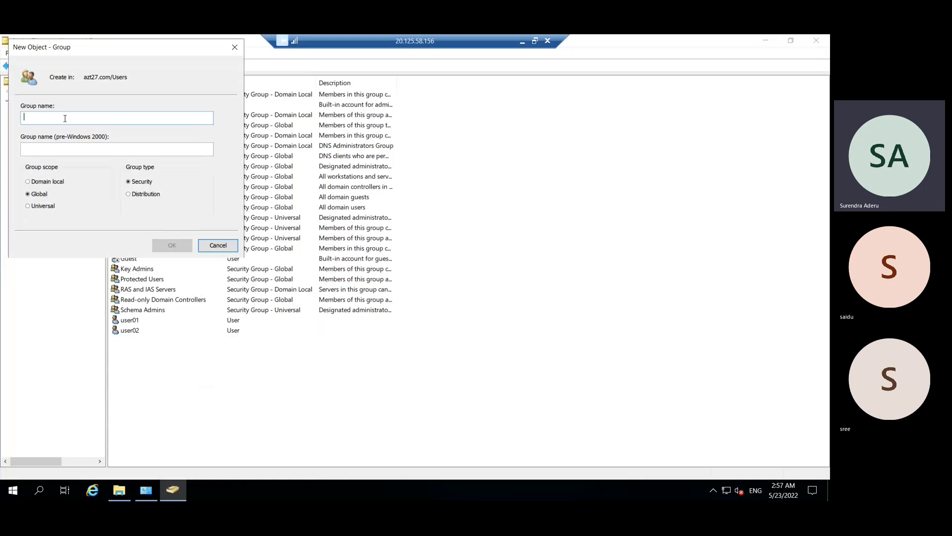
pyautogui.write('azt2')
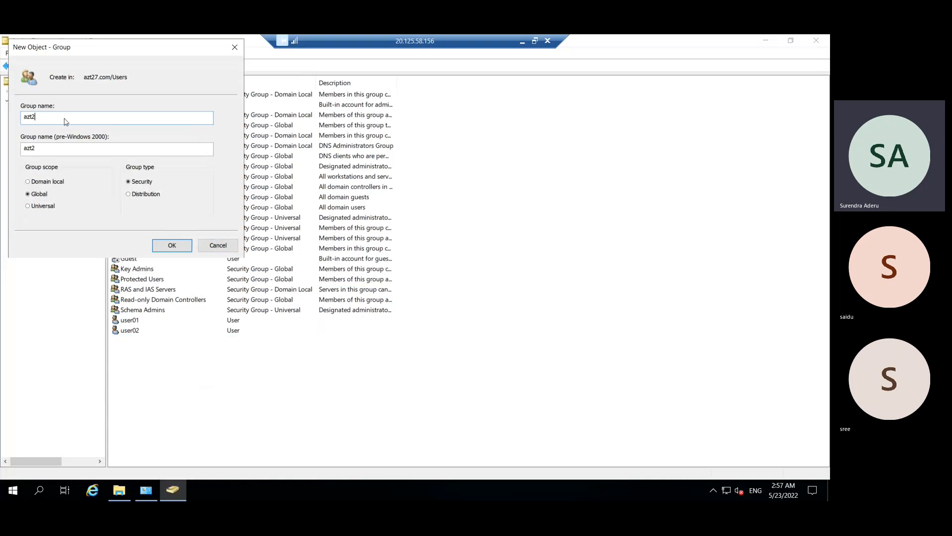
pyautogui.write('7-Training')
pyautogui.click(167, 244)
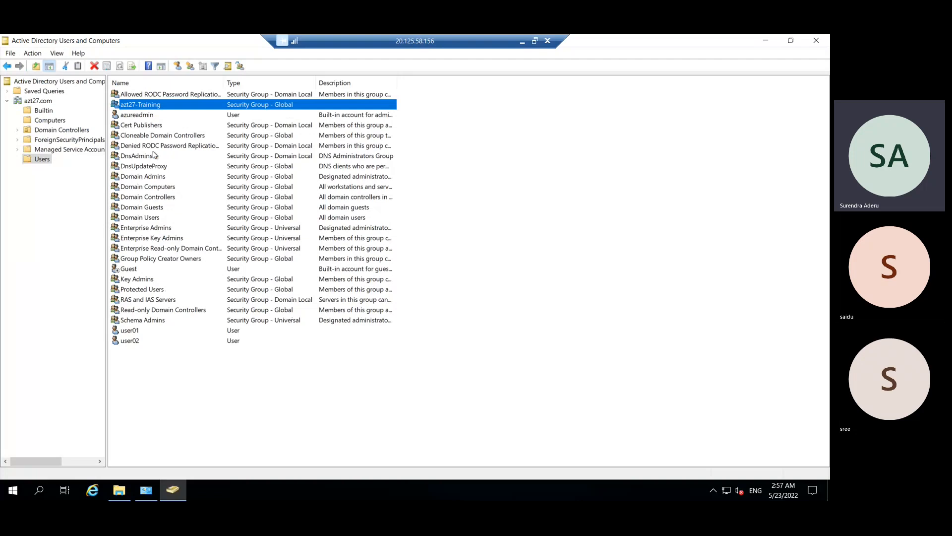
# - Add user01 and user02 to azt27-Training's member list and apply the change
pyautogui.doubleClick(146, 107)
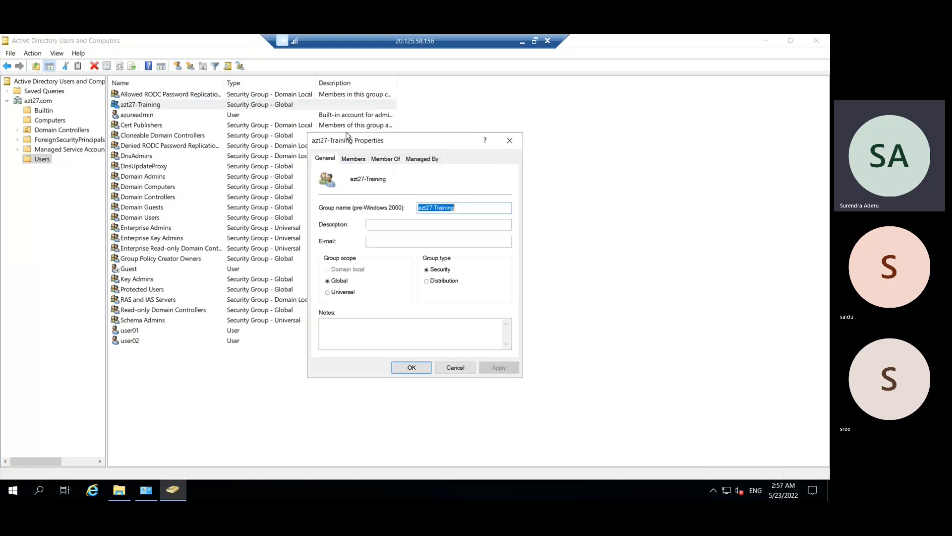
pyautogui.click(354, 159)
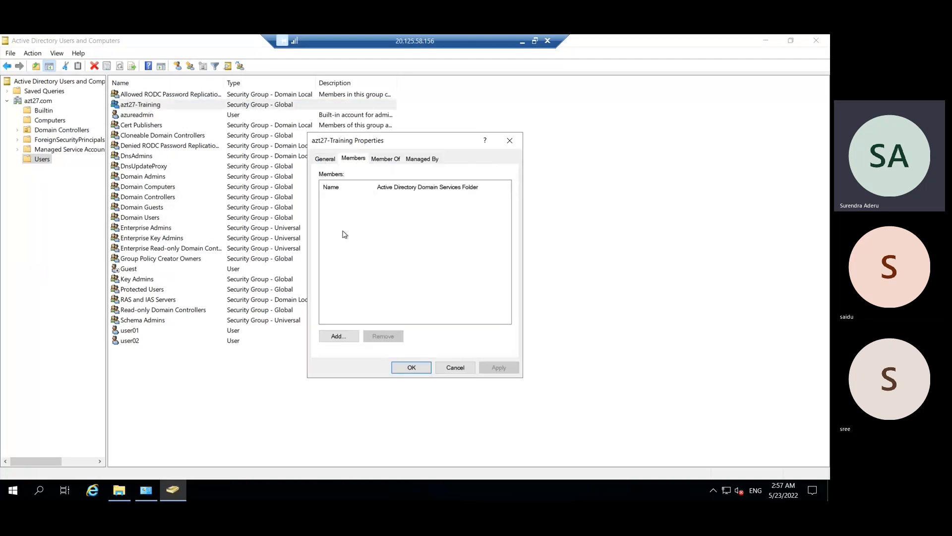
pyautogui.click(339, 336)
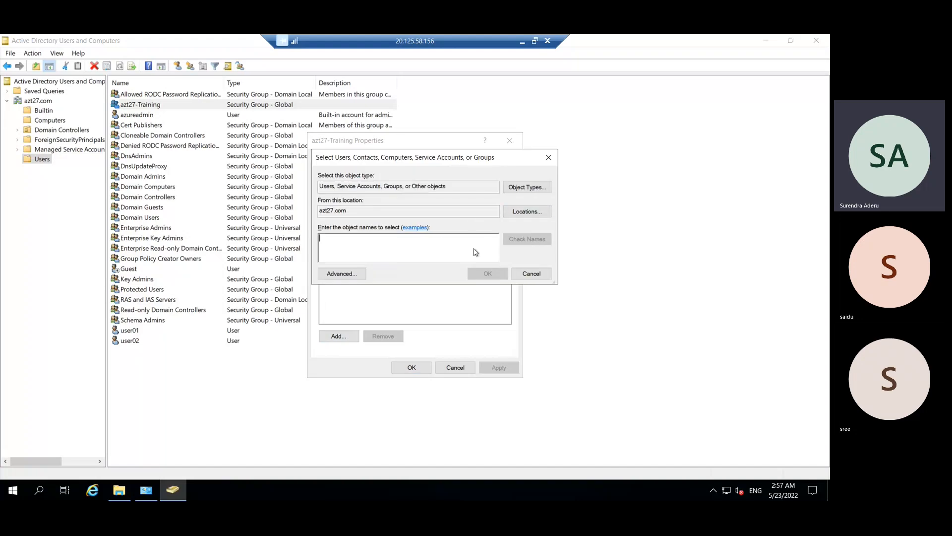
pyautogui.write('user')
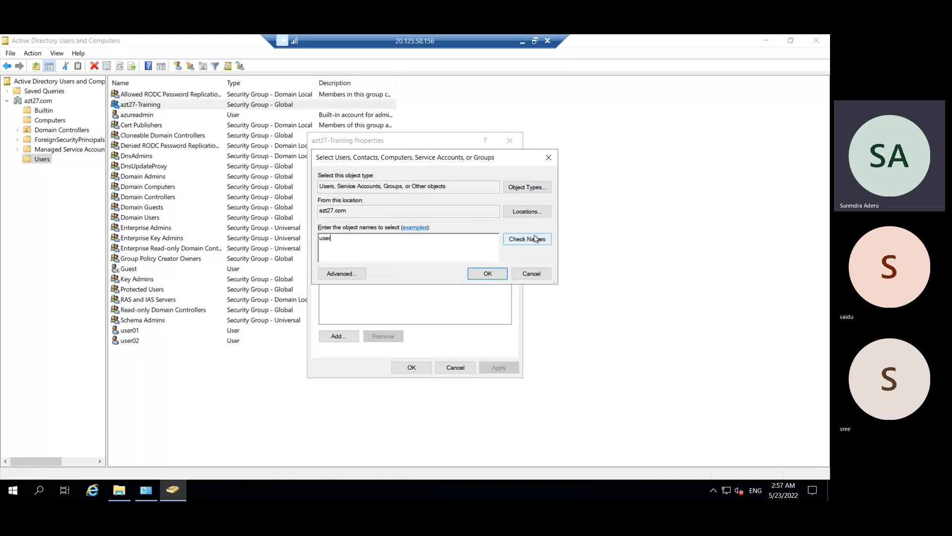
pyautogui.click(536, 239)
pyautogui.hotkey('ctrl', 'a')
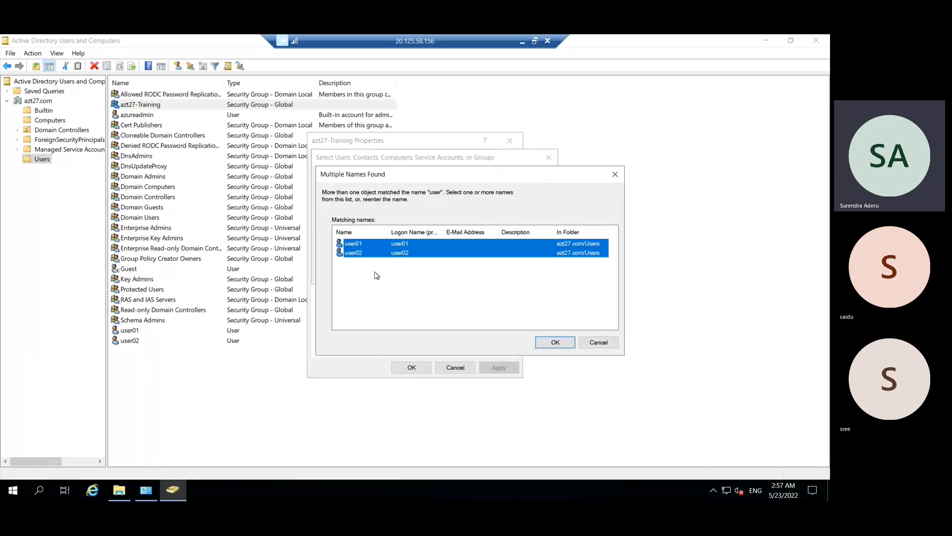
pyautogui.click(566, 344)
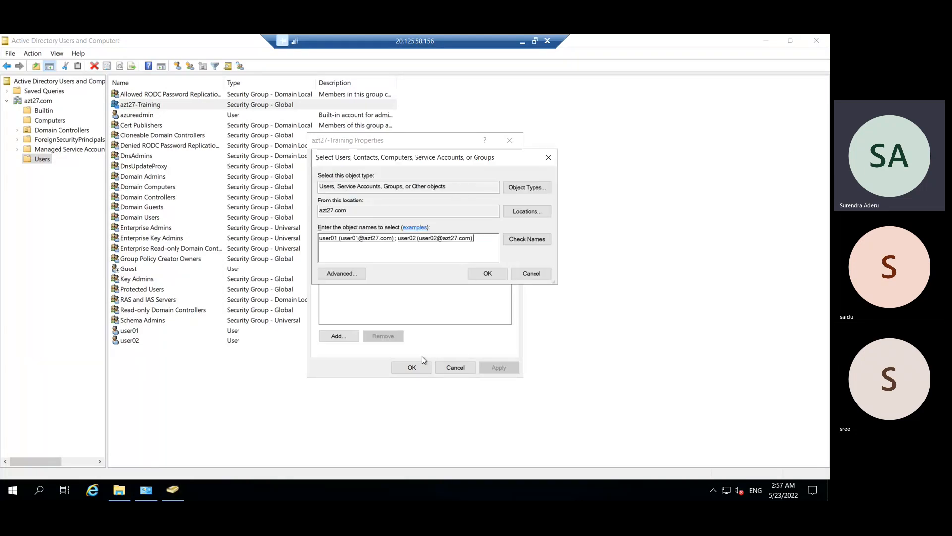
pyautogui.click(485, 273)
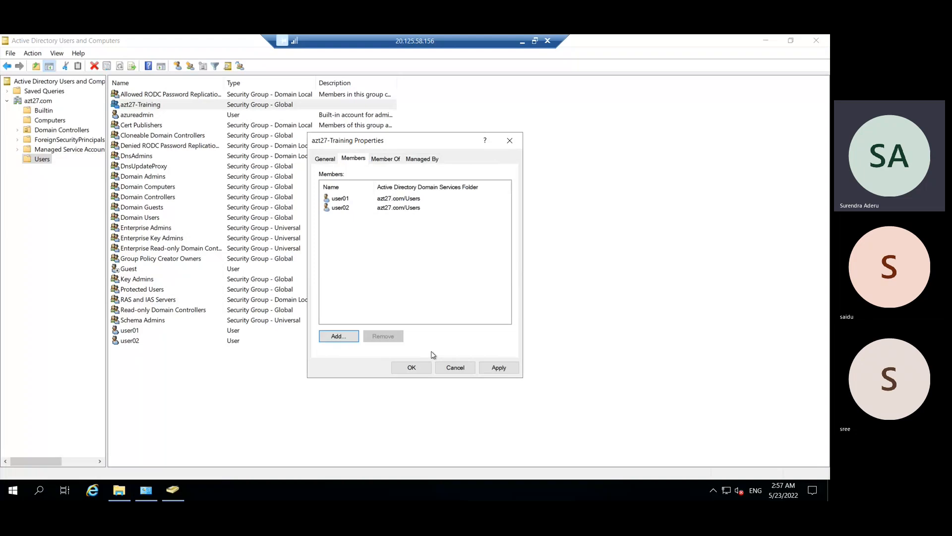
pyautogui.click(499, 367)
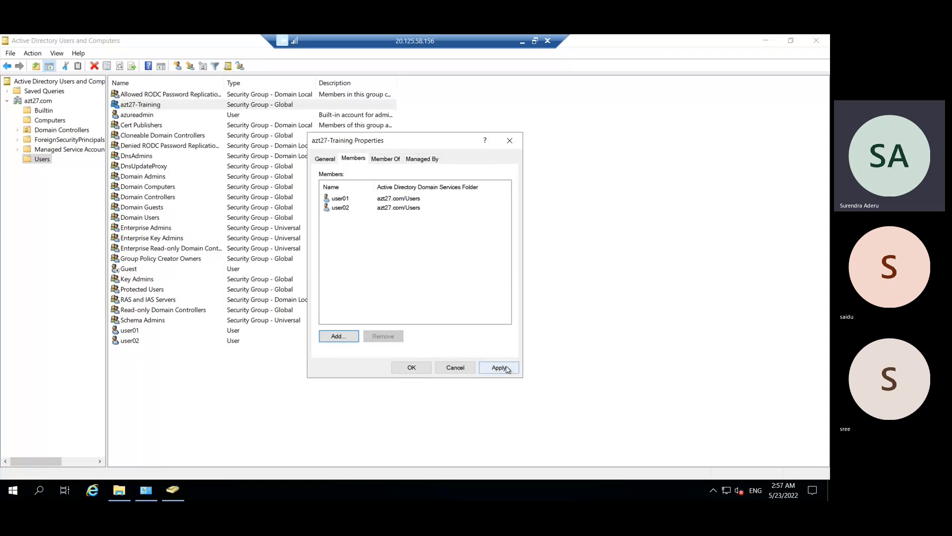
pyautogui.click(411, 368)
pyautogui.click(289, 419)
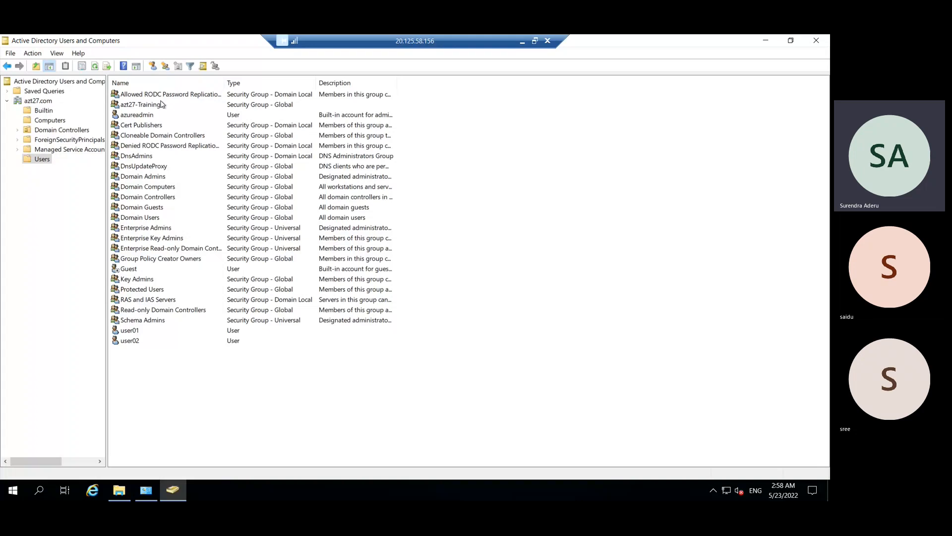
# - Highlight the new azt27-Training group and the user01 and user02 accounts in Users
pyautogui.click(143, 106)
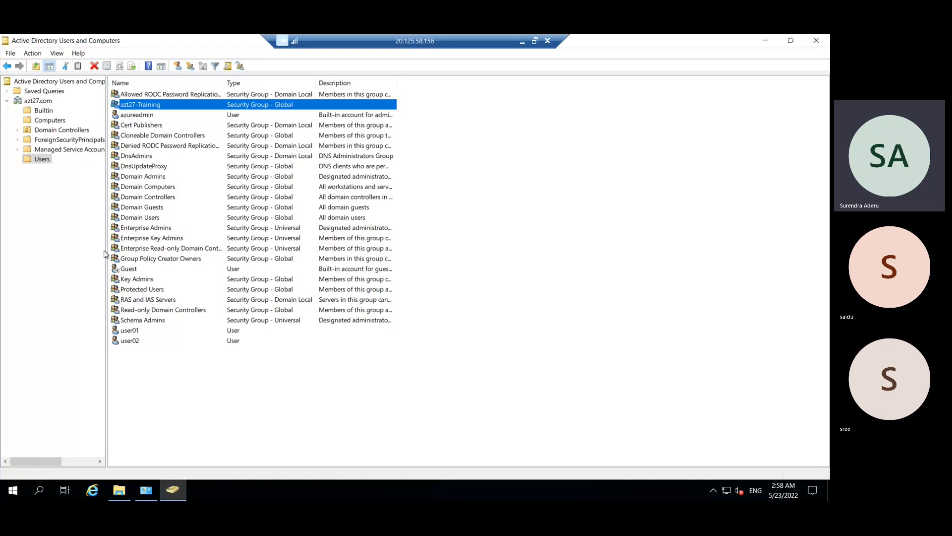
pyautogui.click(129, 405)
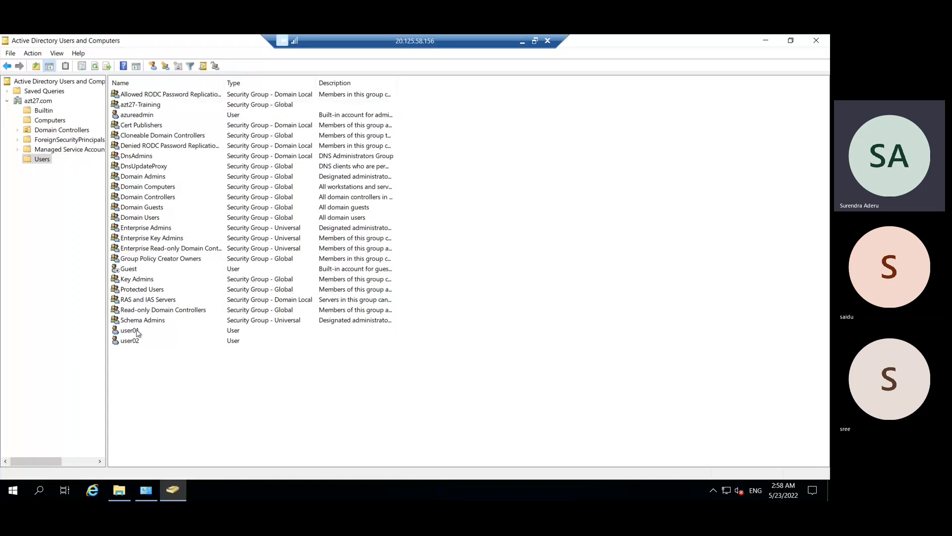
pyautogui.click(137, 330)
pyautogui.click(135, 341)
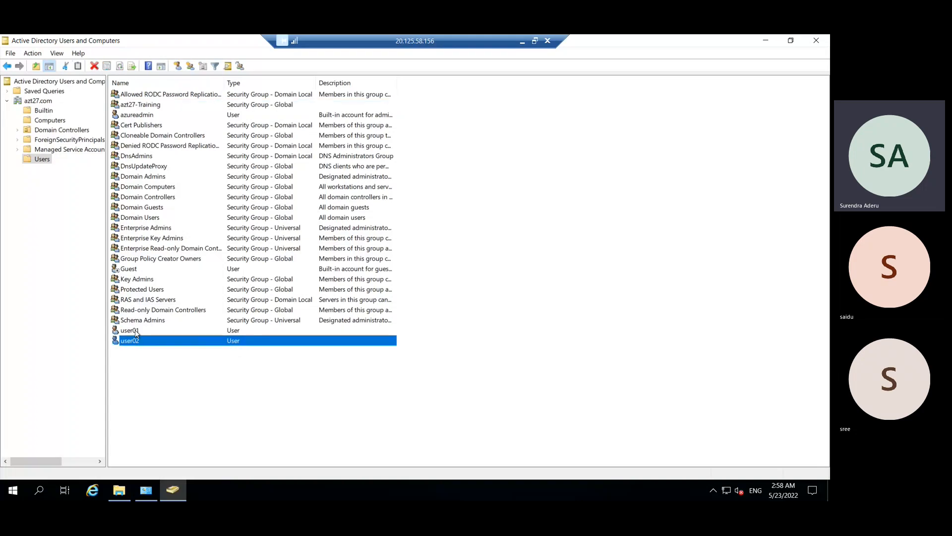
pyautogui.click(137, 331)
pyautogui.click(149, 385)
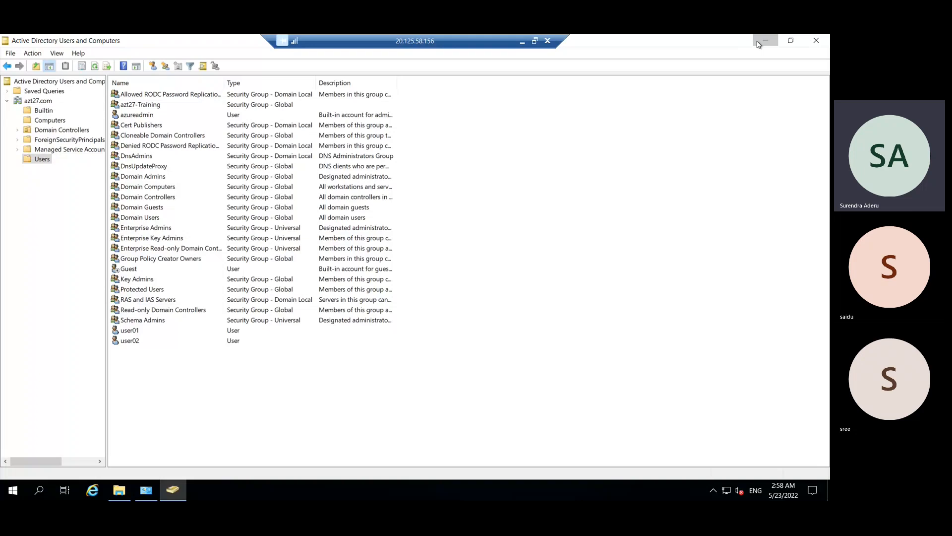
# - Minimize the directory console and close the System and This PC windows
pyautogui.click(758, 44)
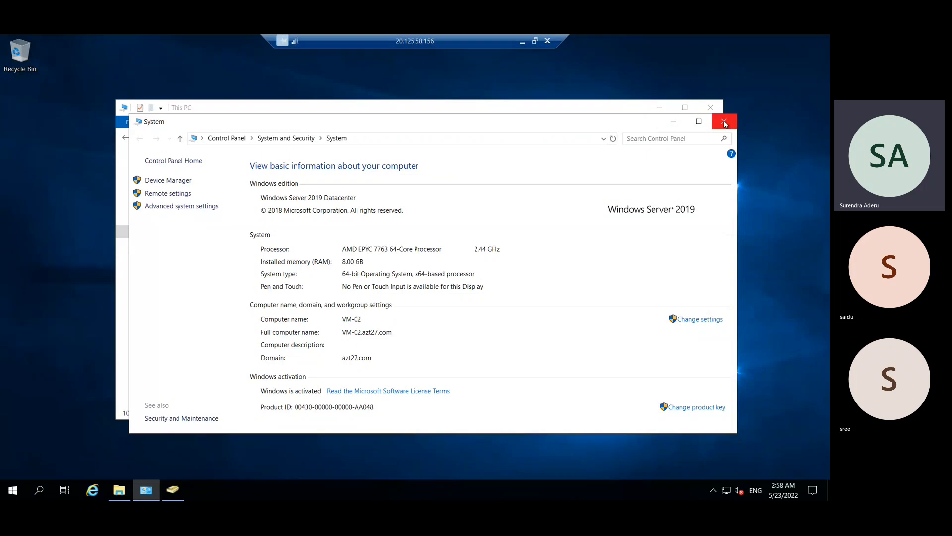
pyautogui.click(724, 124)
pyautogui.click(710, 107)
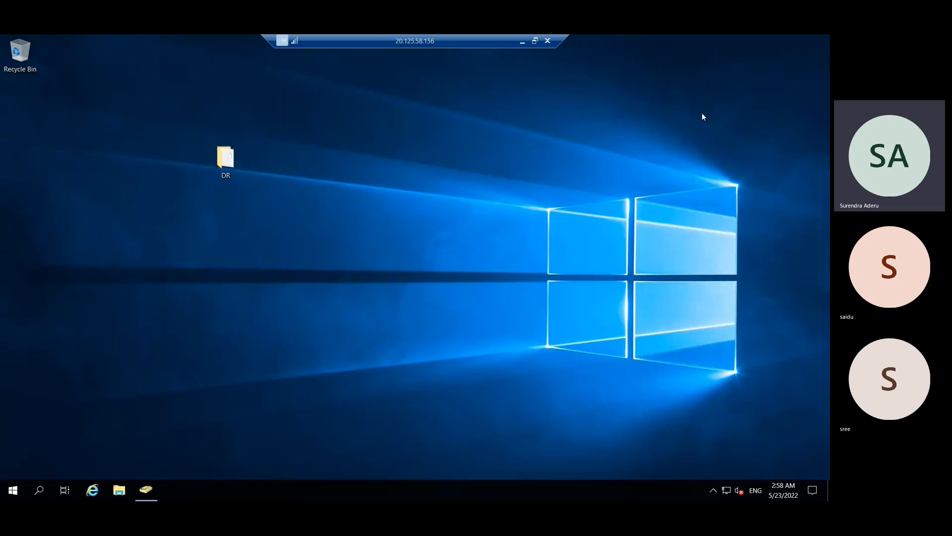
# - In the 10.80.0.4 session, close the System, File Explorer and Server Manager windows
pyautogui.click(519, 42)
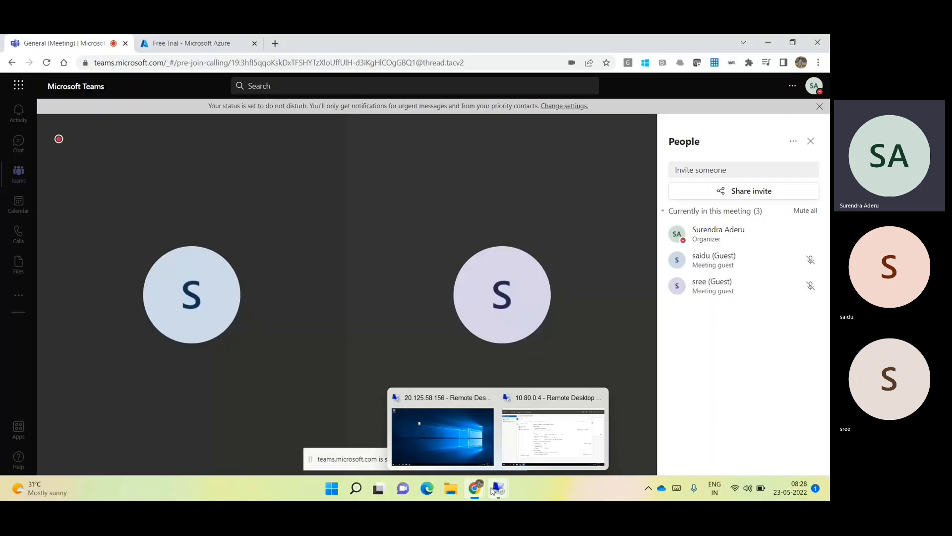
pyautogui.moveTo(498, 488)
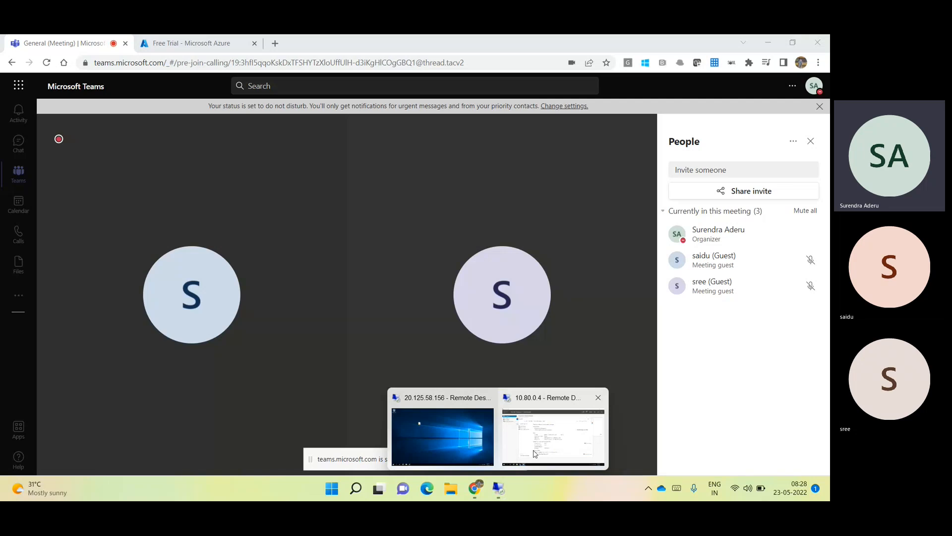
pyautogui.click(534, 454)
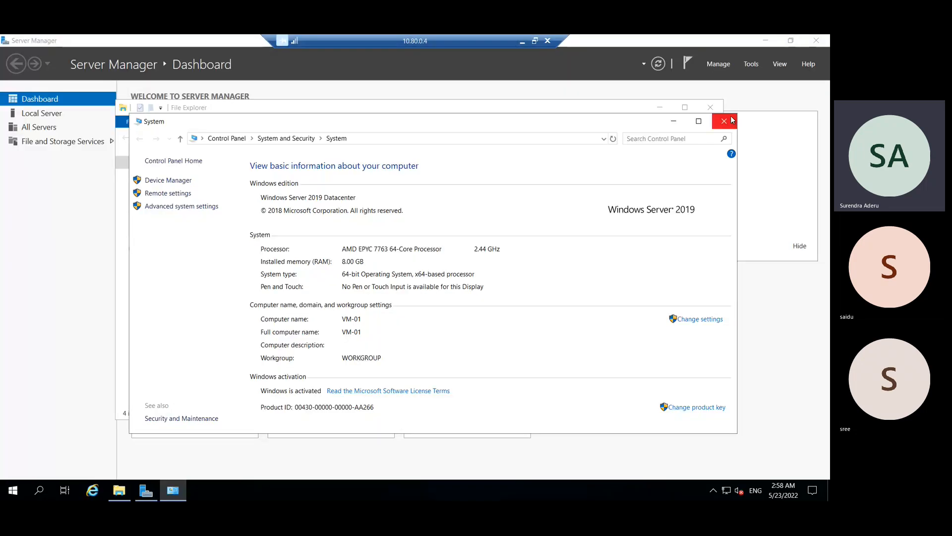
pyautogui.click(724, 121)
pyautogui.click(711, 107)
pyautogui.hotkey('alt', 'F4')
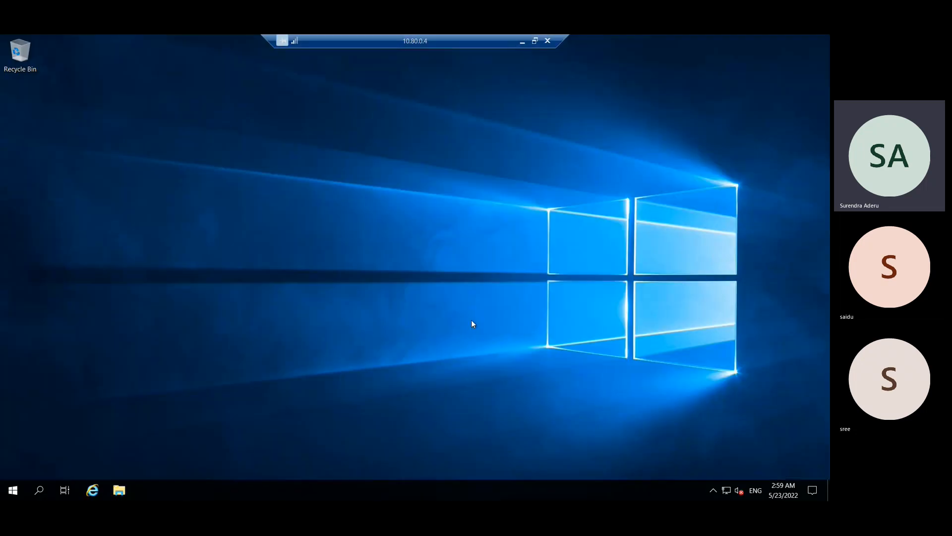
# - Shut down the 10.80.0.4 server from the Win+X power menu
pyautogui.rightClick(13, 490)
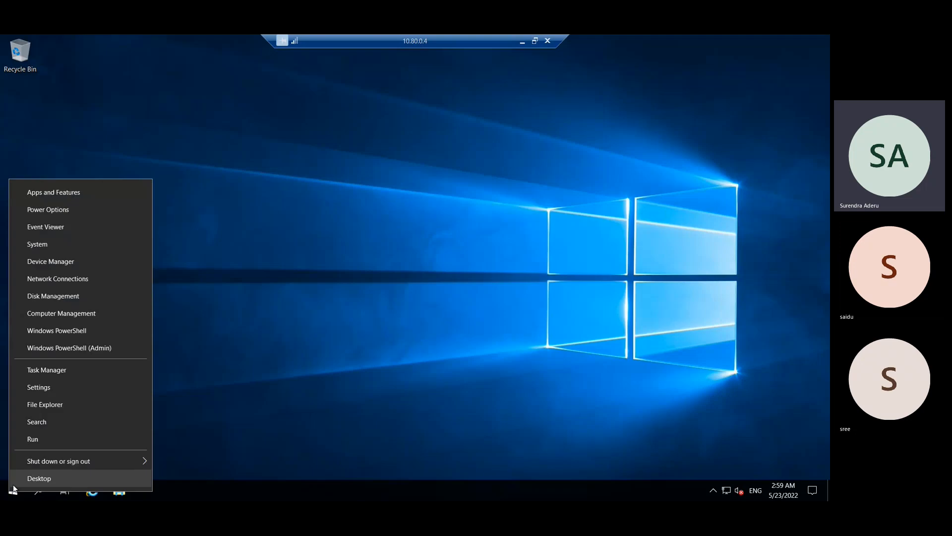
pyautogui.moveTo(124, 459)
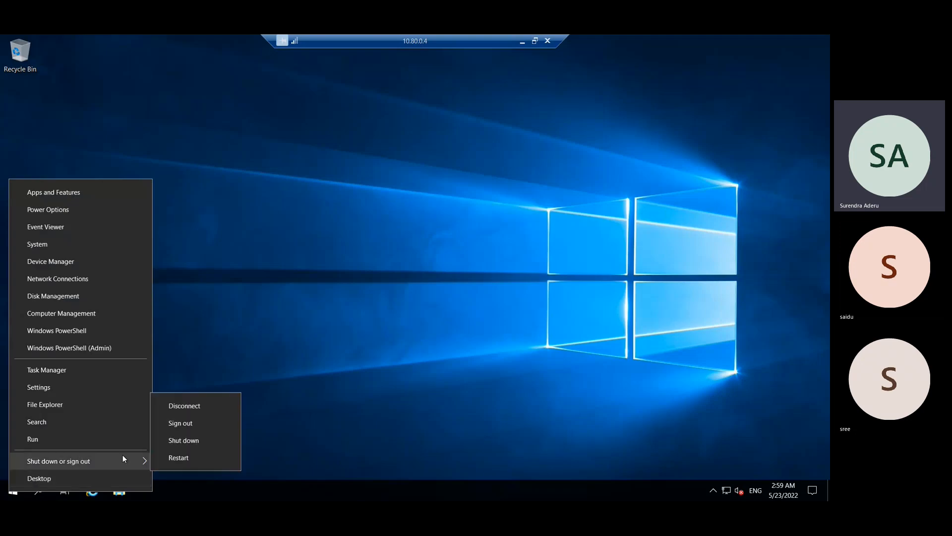
pyautogui.click(186, 442)
pyautogui.click(181, 470)
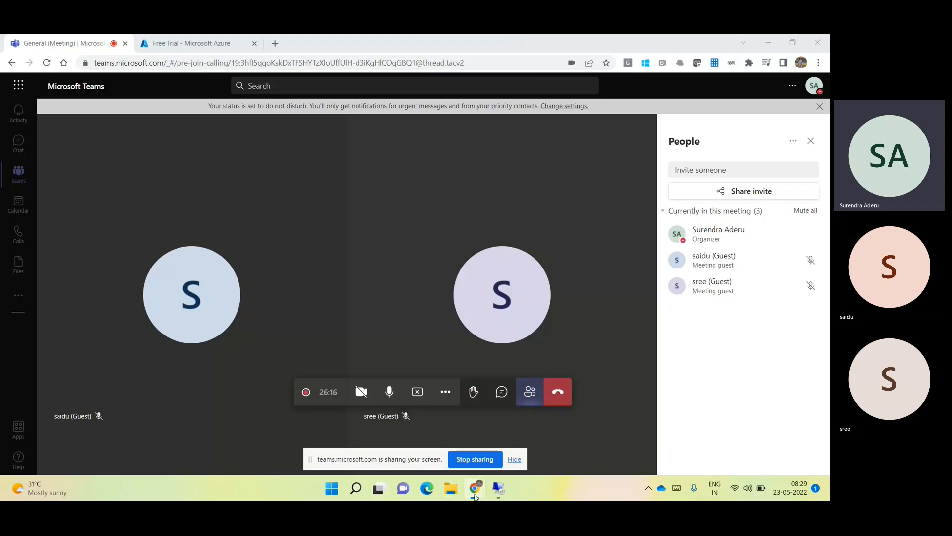
# - Open the Azure AD Connect download page from the Default Directory overview
pyautogui.moveTo(475, 494)
pyautogui.click(475, 432)
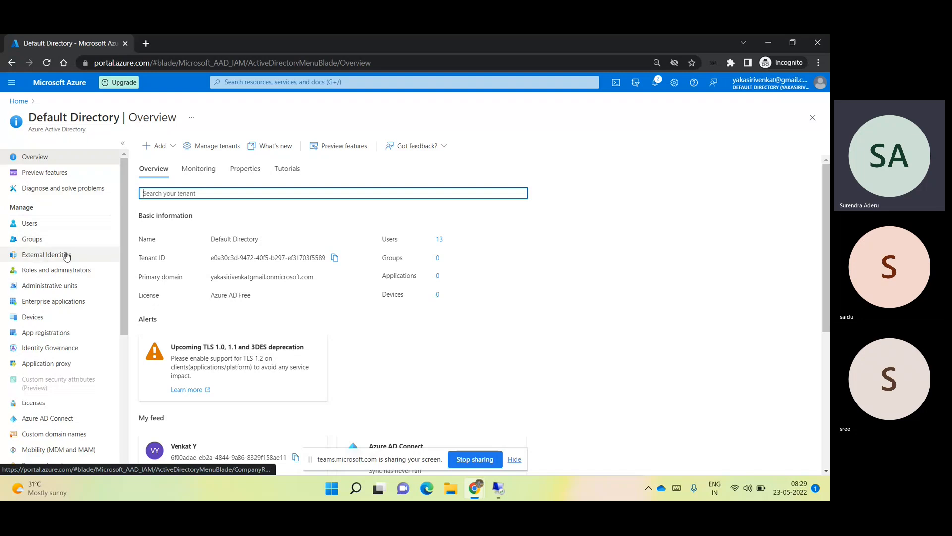
pyautogui.scroll(-1, 67, 255)
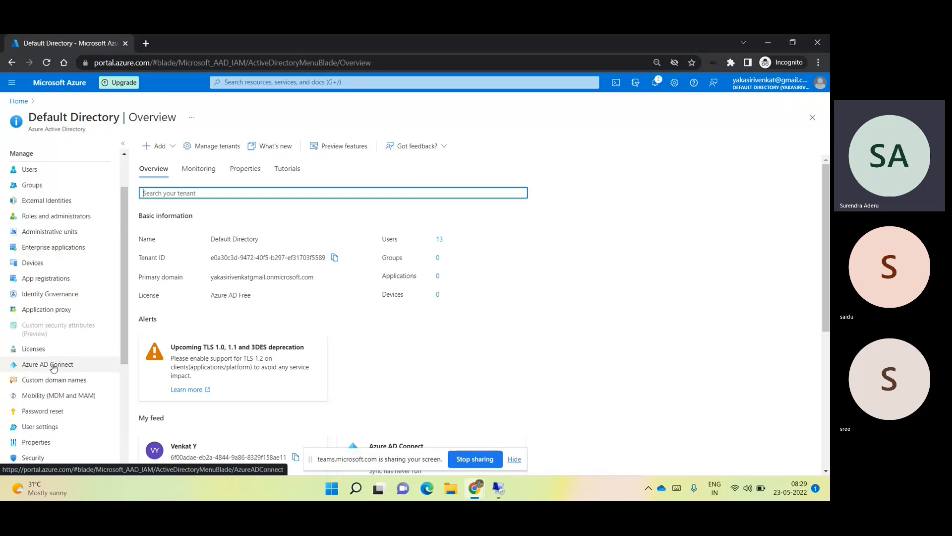
pyautogui.click(48, 365)
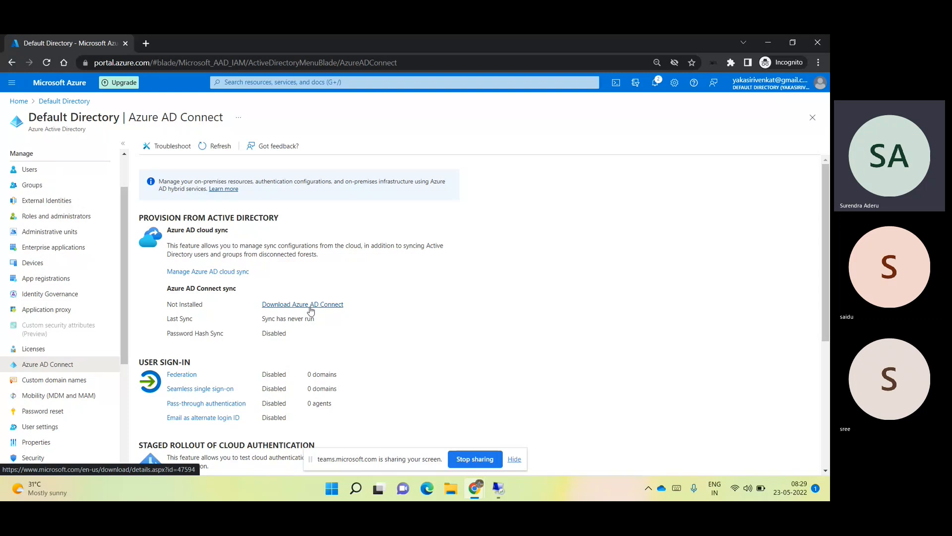
pyautogui.click(311, 304)
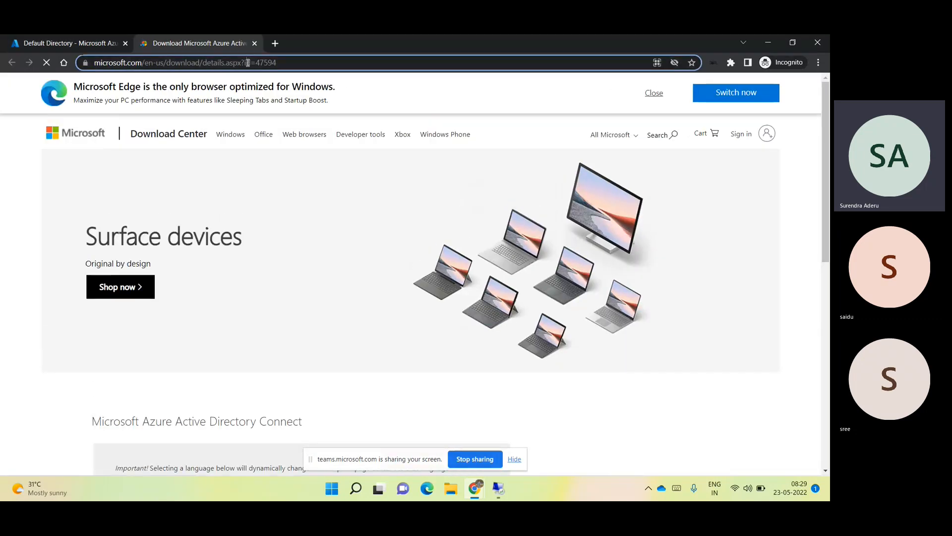
# - Copy the download page's web address and switch back to the remote server session
pyautogui.click(248, 64)
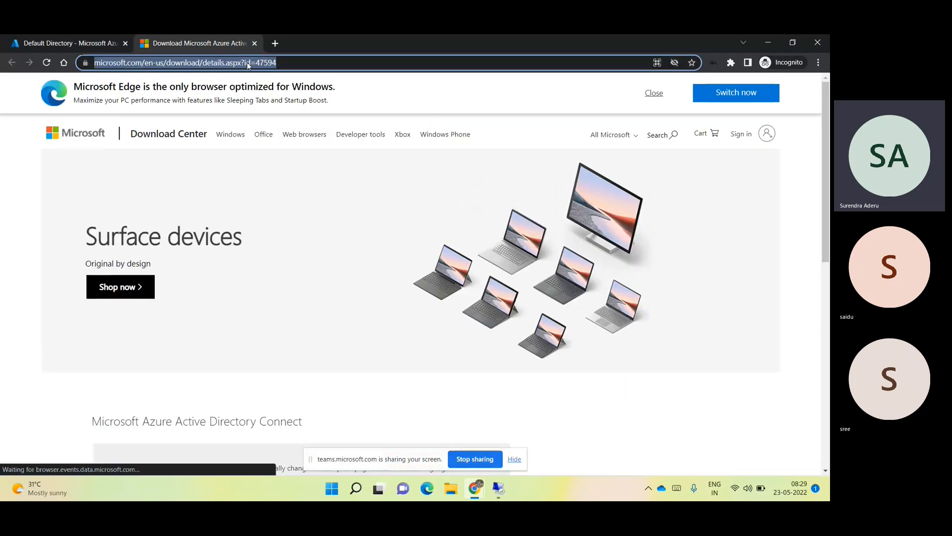
pyautogui.rightClick(248, 64)
pyautogui.click(261, 124)
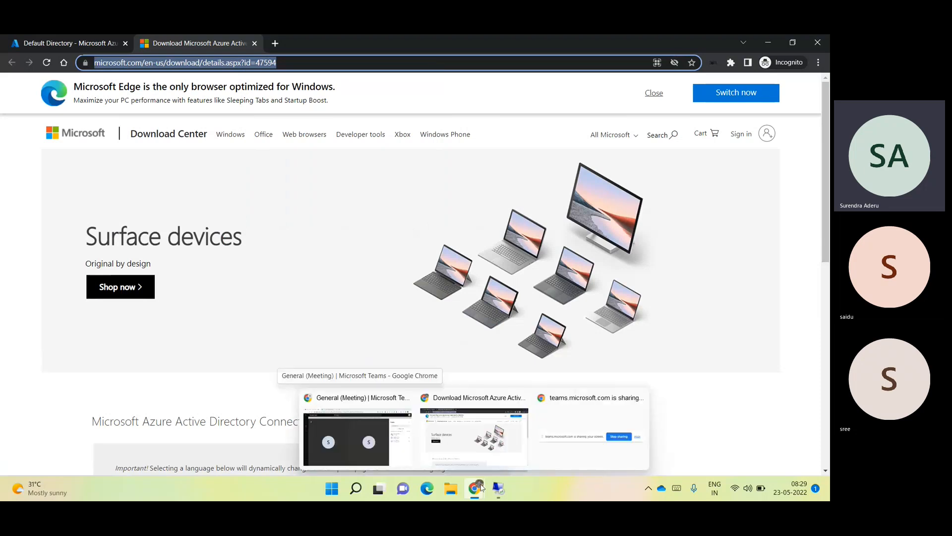
pyautogui.click(498, 489)
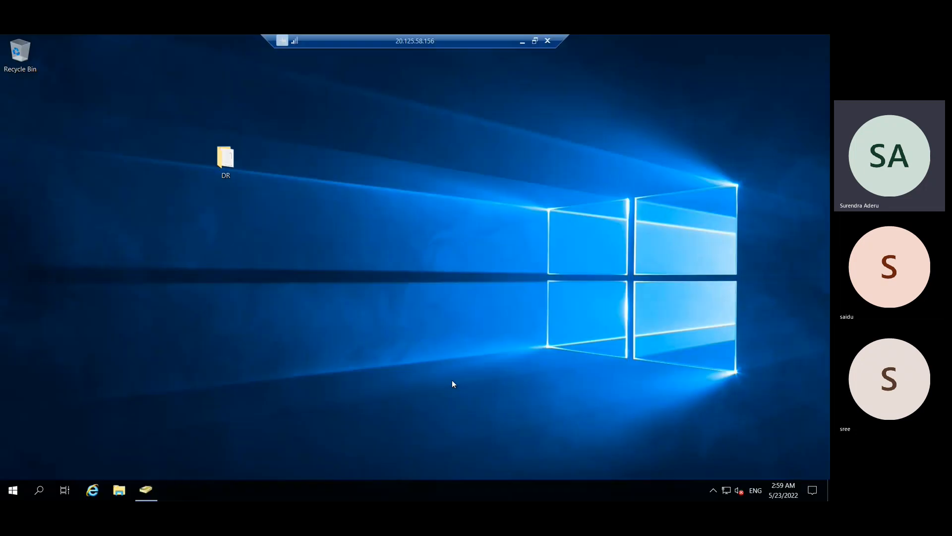
# - Load the copied Azure AD Connect download page in Internet Explorer on the server
pyautogui.click(20, 491)
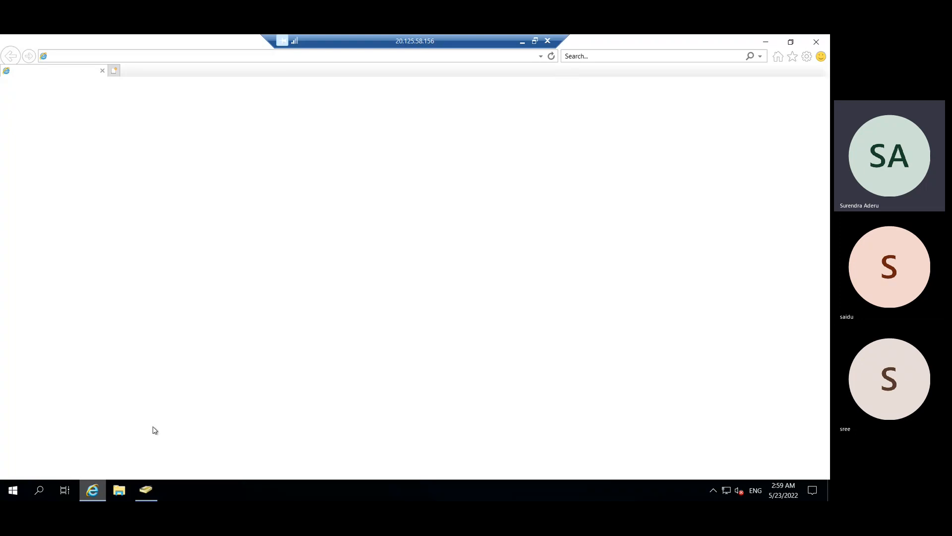
pyautogui.click(197, 59)
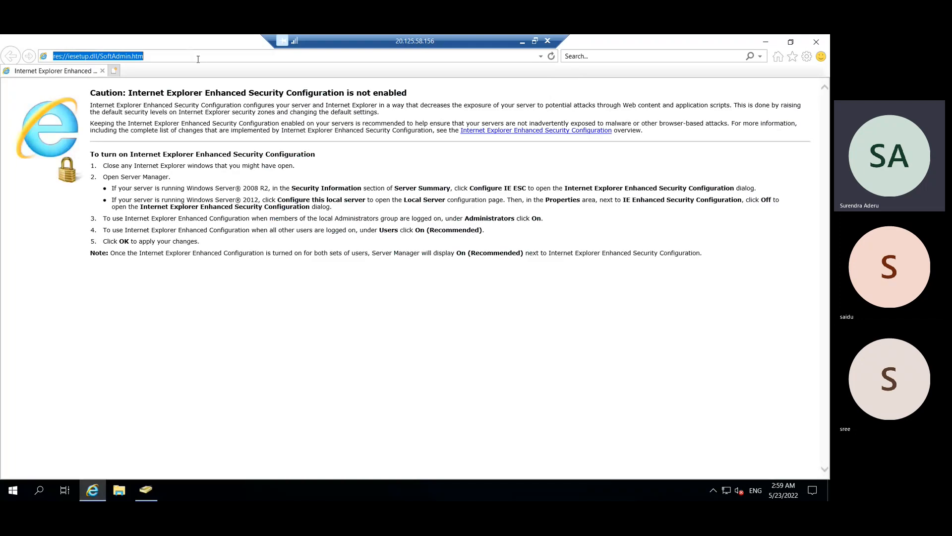
pyautogui.hotkey('ctrl', 'v')
pyautogui.press('Return')
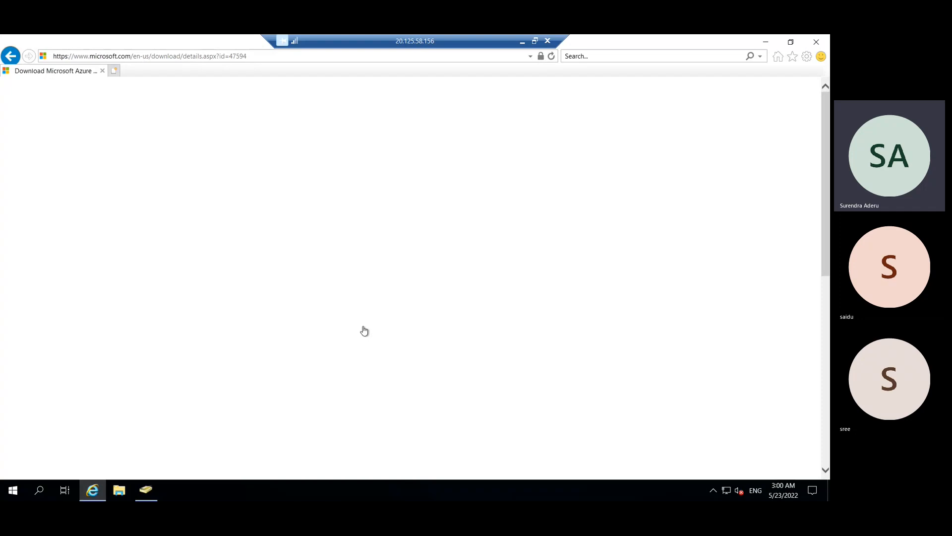
pyautogui.scroll(-3, 812, 264)
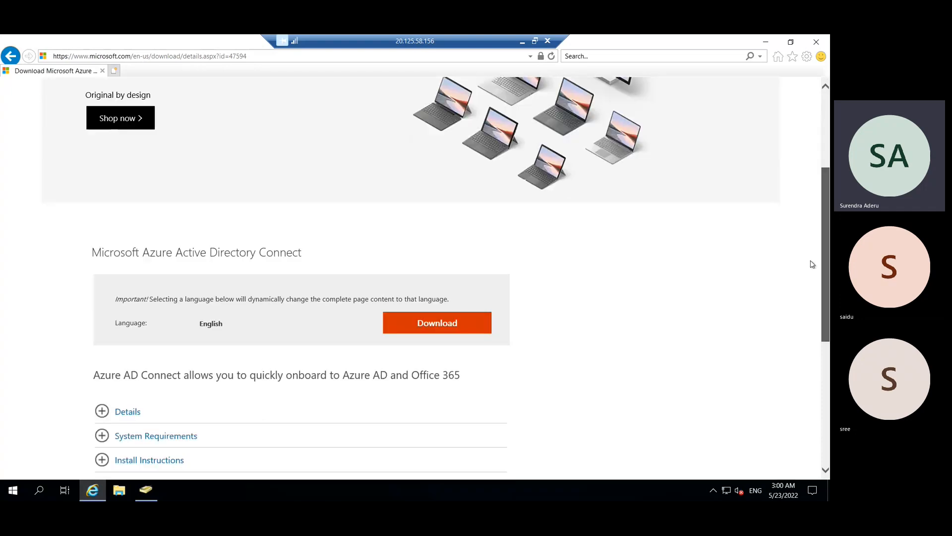
pyautogui.scroll(-4, 813, 264)
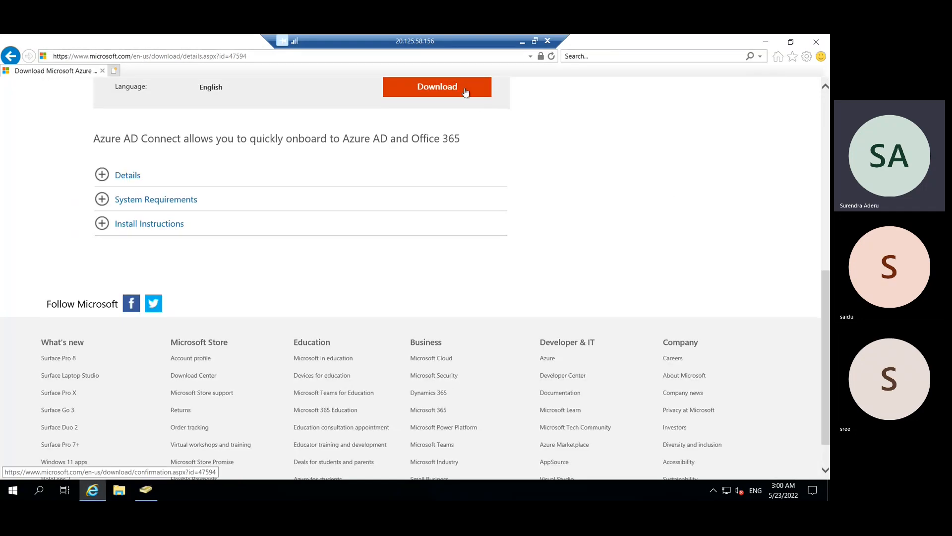
# - Download and run AzureADConnect.msi, then close the browser
pyautogui.click(466, 91)
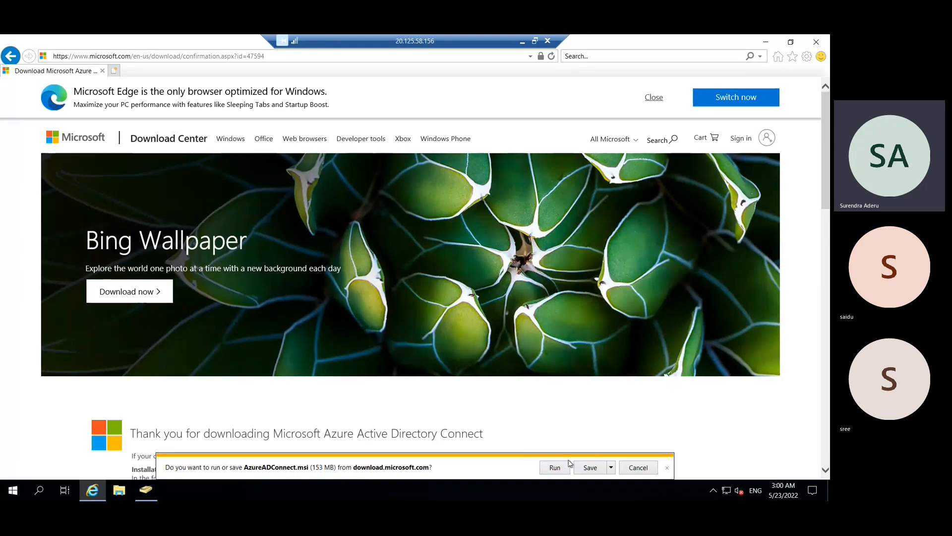
pyautogui.click(555, 474)
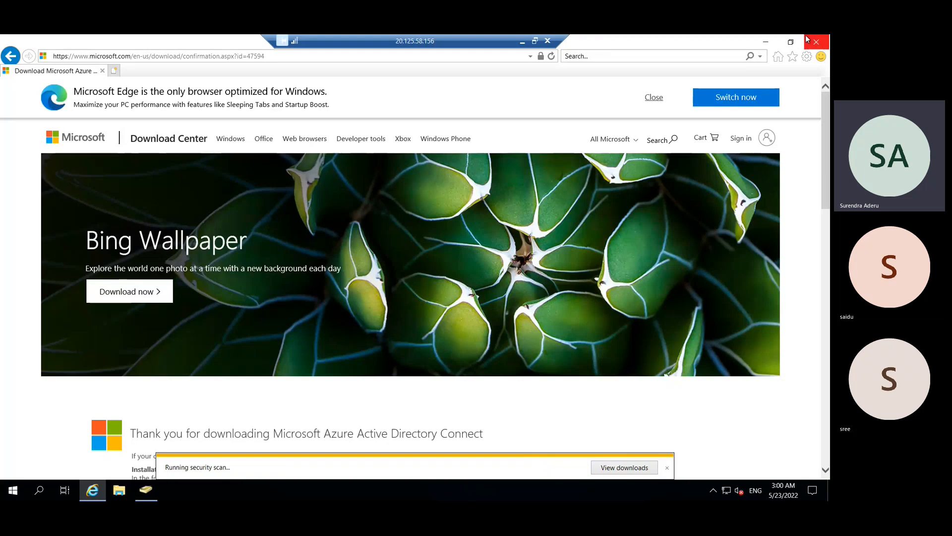
pyautogui.click(765, 43)
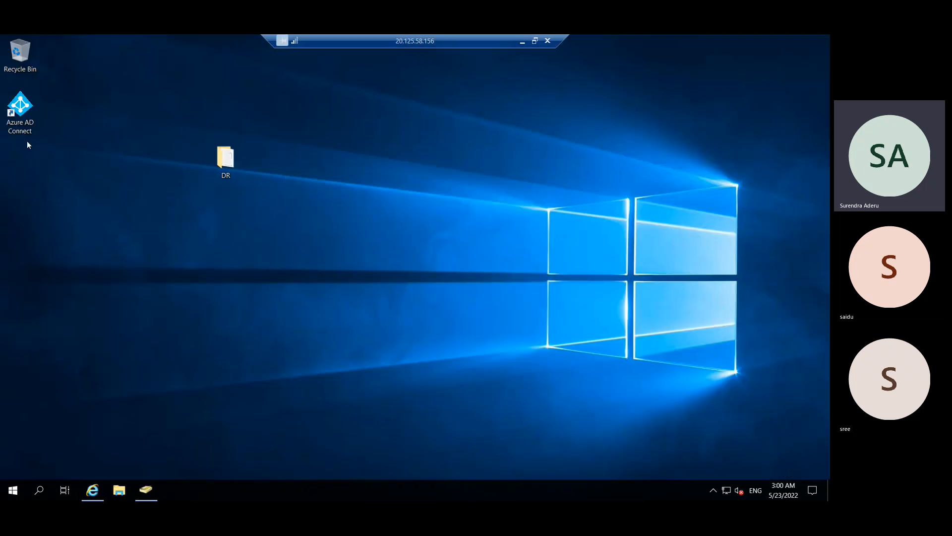
# - Launch Azure AD Connect setup, accept the licence terms and choose express settings
pyautogui.doubleClick(27, 130)
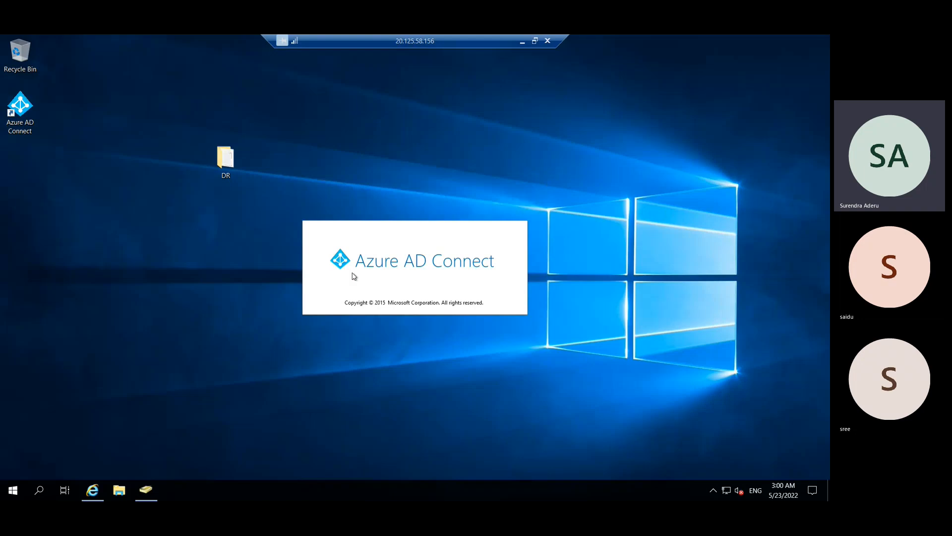
pyautogui.moveTo(244, 109); pyautogui.dragTo(335, 93)
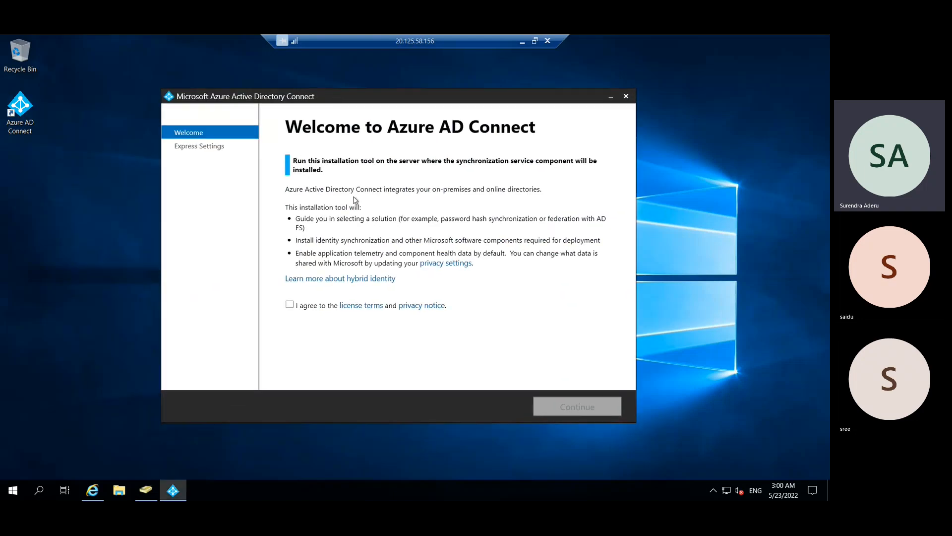
pyautogui.click(289, 306)
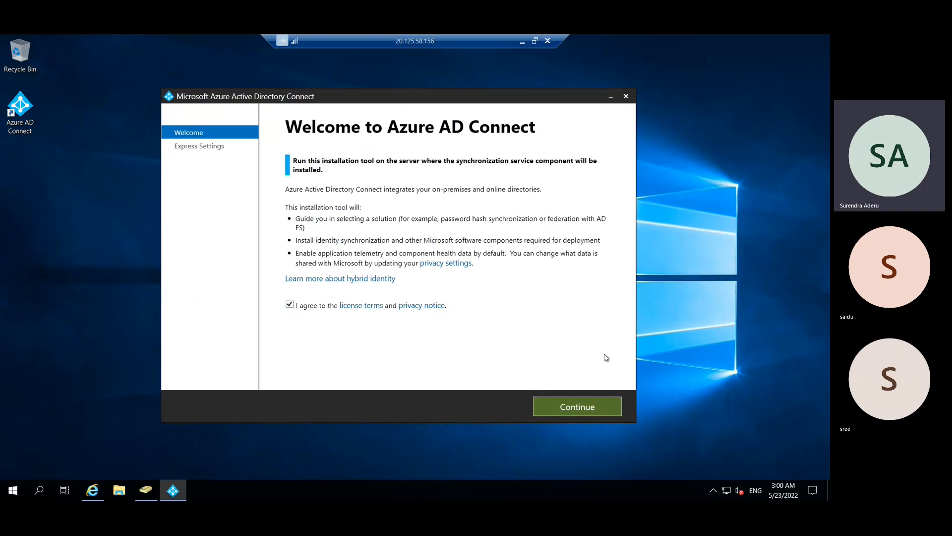
pyautogui.click(595, 407)
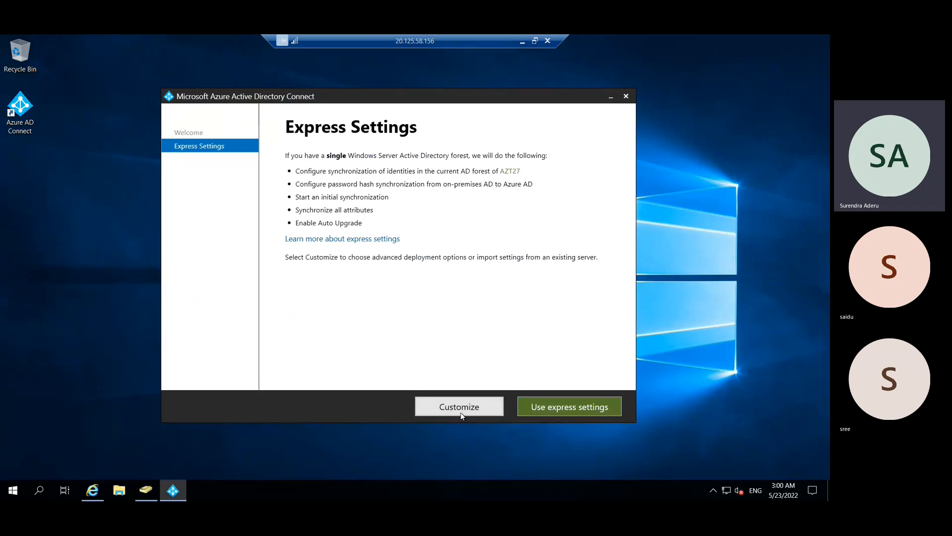
pyautogui.click(534, 411)
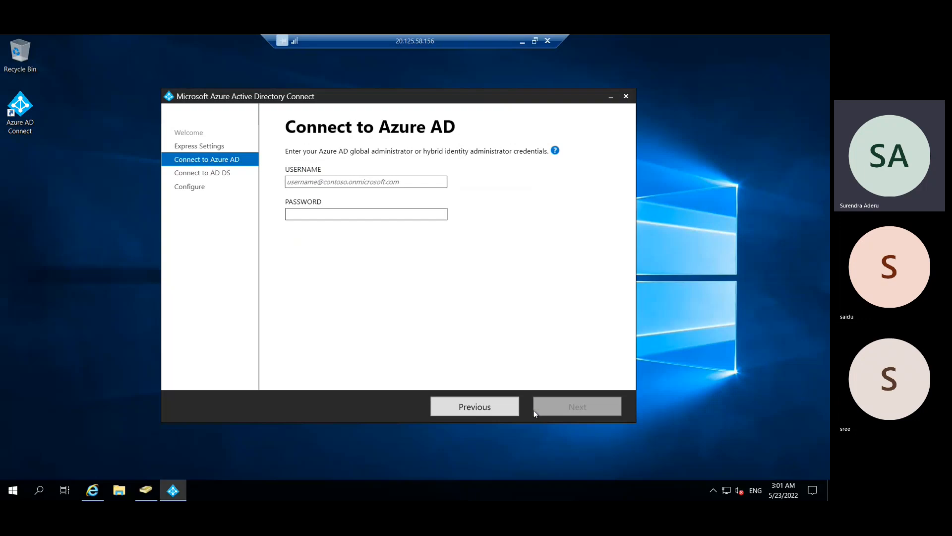
pyautogui.click(523, 38)
# - Start Paint with mspaint and draw two rounded rectangles, one left and one right
pyautogui.press('super+r')
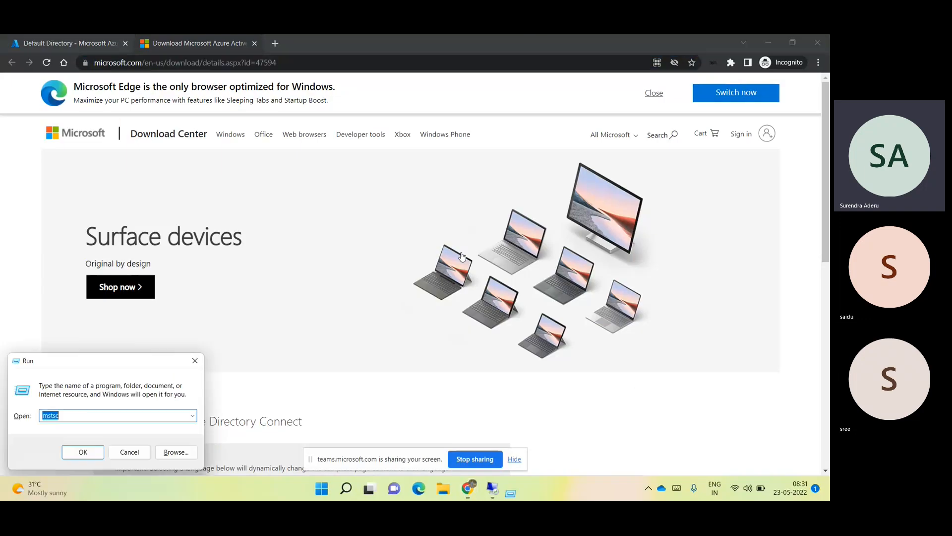
pyautogui.write('mspaint')
pyautogui.press('Return')
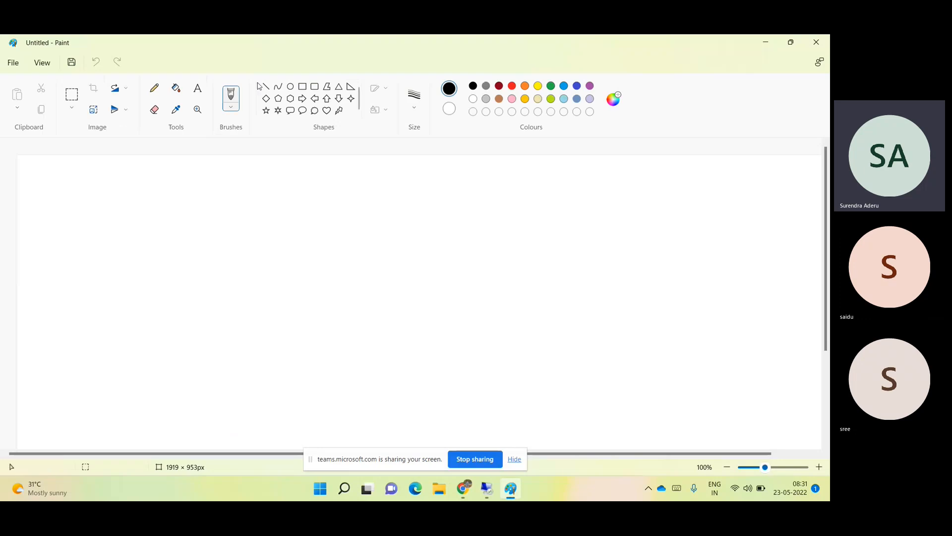
pyautogui.click(314, 87)
pyautogui.moveTo(83, 240); pyautogui.dragTo(210, 411)
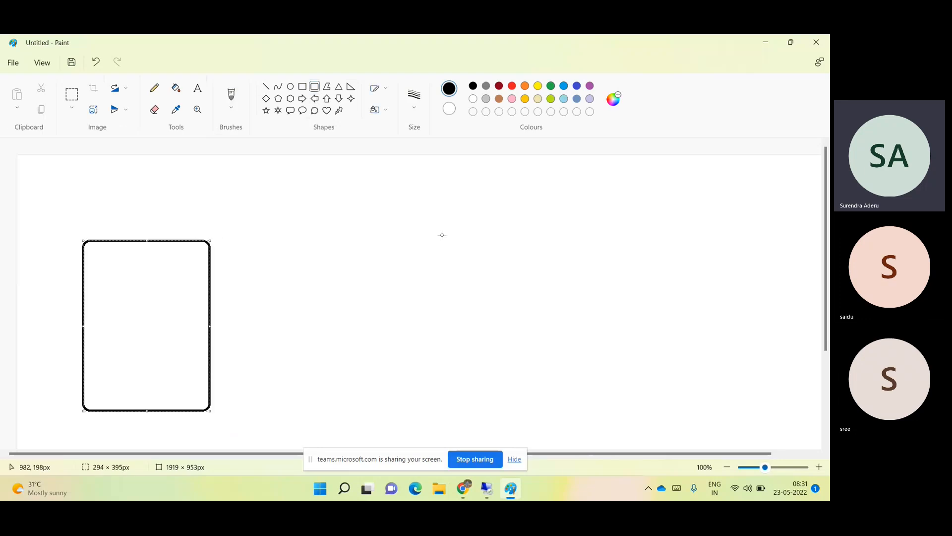
pyautogui.moveTo(458, 201); pyautogui.dragTo(569, 347)
pyautogui.moveTo(593, 390); pyautogui.dragTo(612, 407)
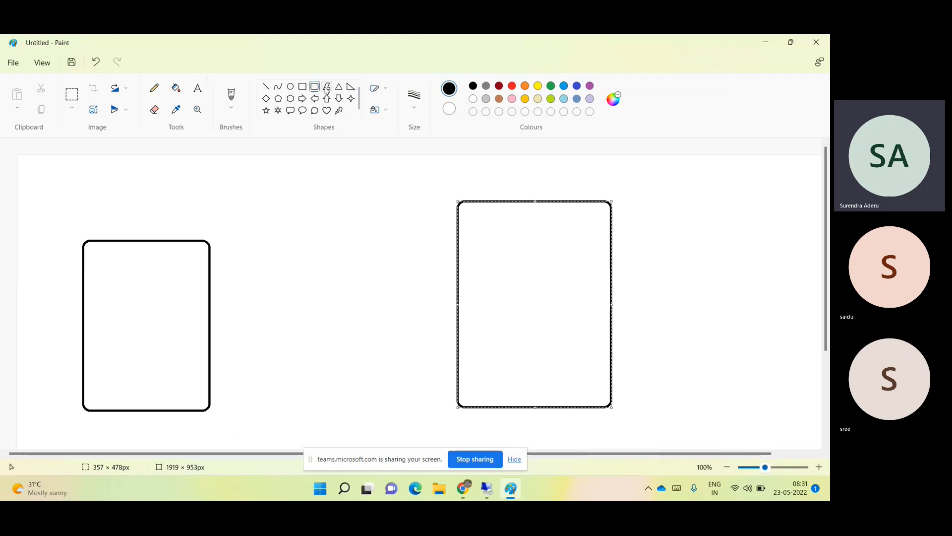
# - Join the rectangles with a horizontal line and add an arrowhead at its left end
pyautogui.click(267, 87)
pyautogui.moveTo(208, 325)
pyautogui.mouseDown()
pyautogui.moveTo(346, 330)
pyautogui.moveTo(439, 303)
pyautogui.moveTo(457, 325)
pyautogui.mouseUp()
pyautogui.click(447, 335)
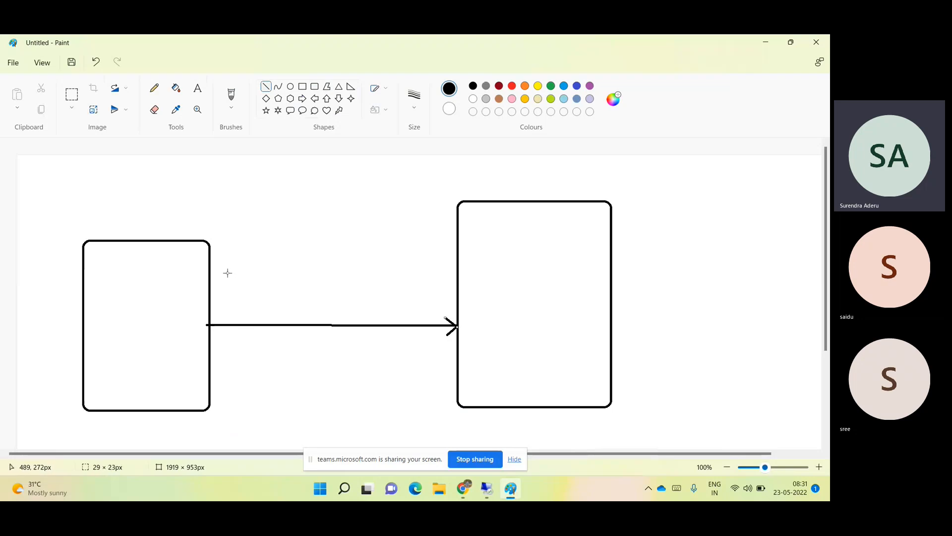
pyautogui.moveTo(222, 316); pyautogui.dragTo(207, 325)
pyautogui.click(203, 95)
pyautogui.click(102, 295)
pyautogui.write('On')
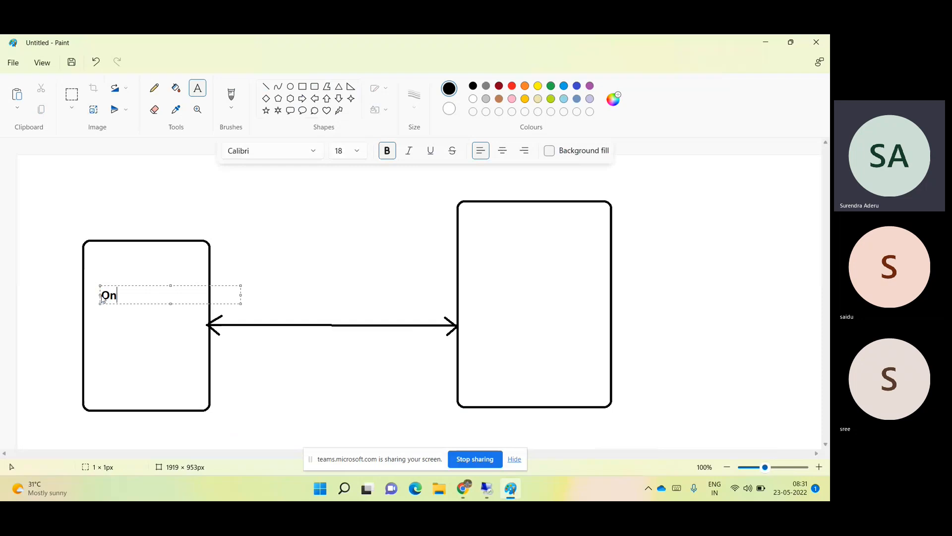
pyautogui.press('BackSpace')
pyautogui.press('BackSpace')
pyautogui.write('Active Directory ')
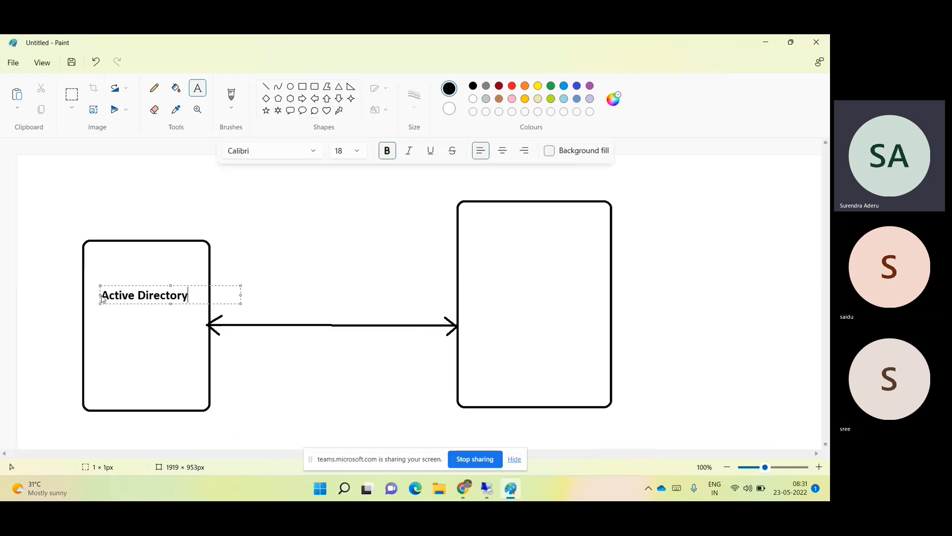
pyautogui.write('DC')
pyautogui.press('Return')
pyautogui.write('AZT@&')
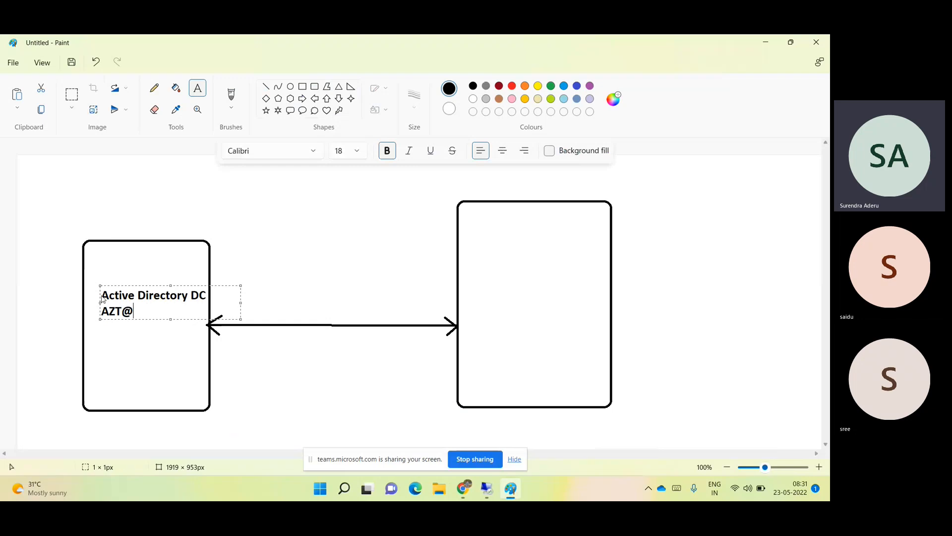
pyautogui.press('BackSpace')
pyautogui.press('BackSpace')
pyautogui.write('27.com')
pyautogui.press('Return')
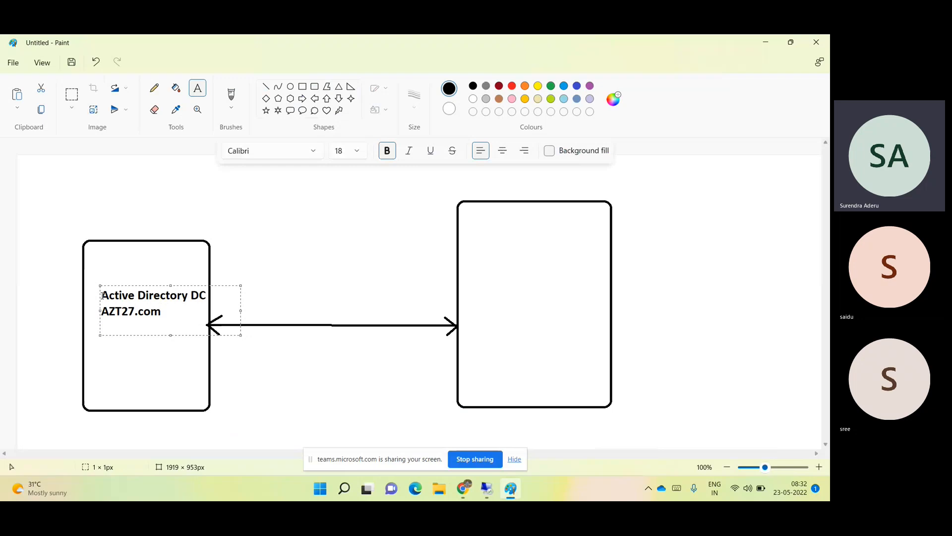
pyautogui.click(473, 244)
pyautogui.click(473, 244)
pyautogui.write('Azure AD')
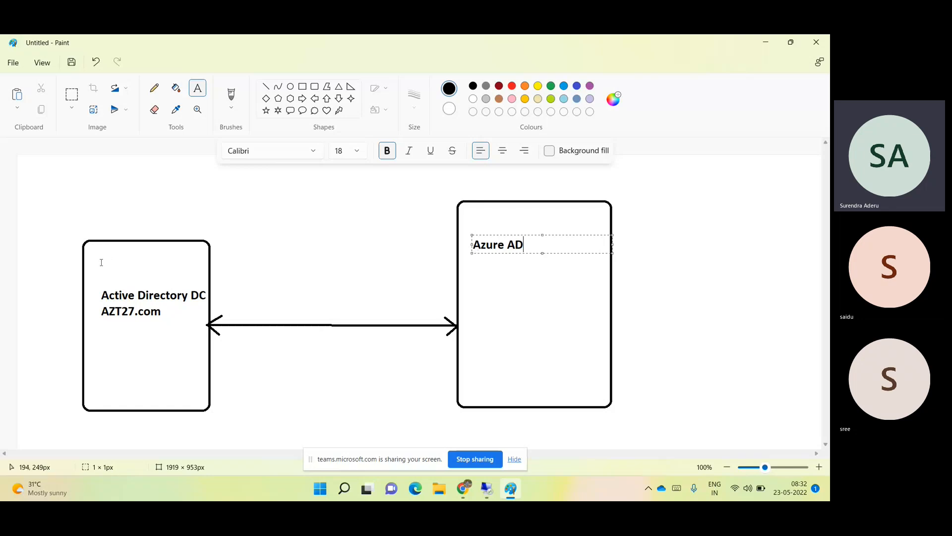
pyautogui.click(83, 224)
pyautogui.write('Ent')
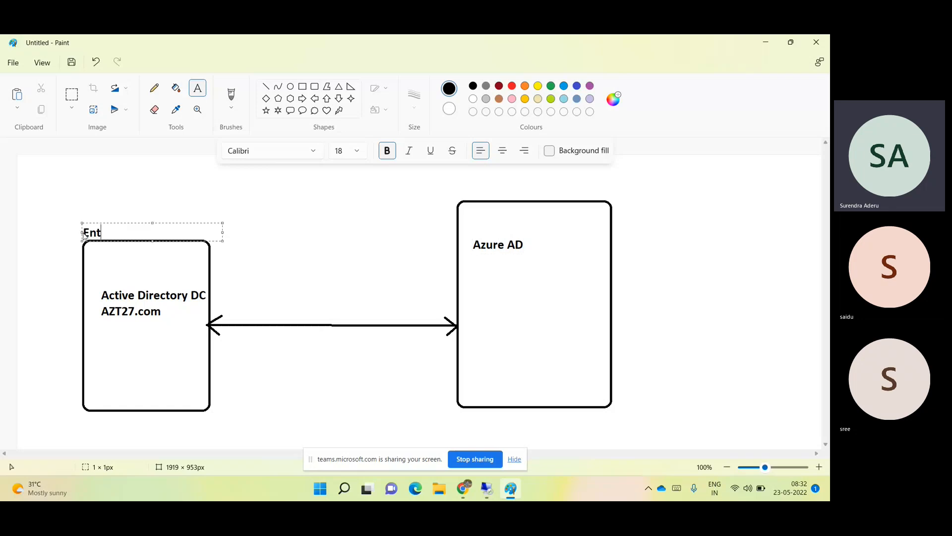
pyautogui.write('erprise administrat')
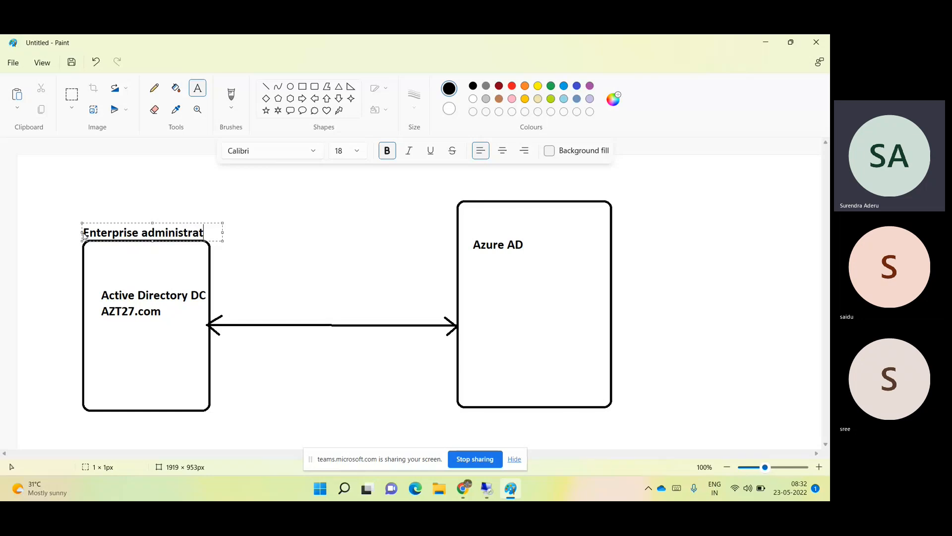
pyautogui.write('or')
pyautogui.click(465, 192)
pyautogui.write('G')
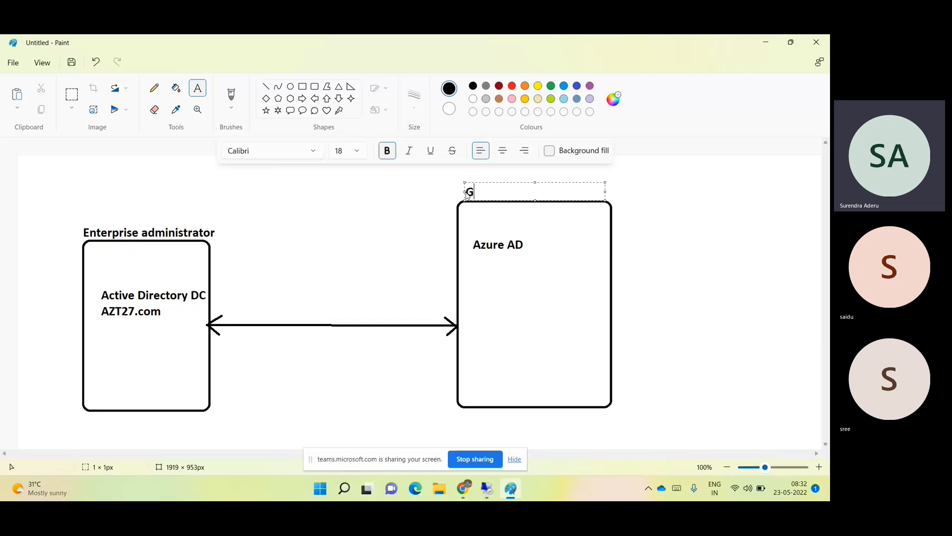
pyautogui.write('lobal administrator')
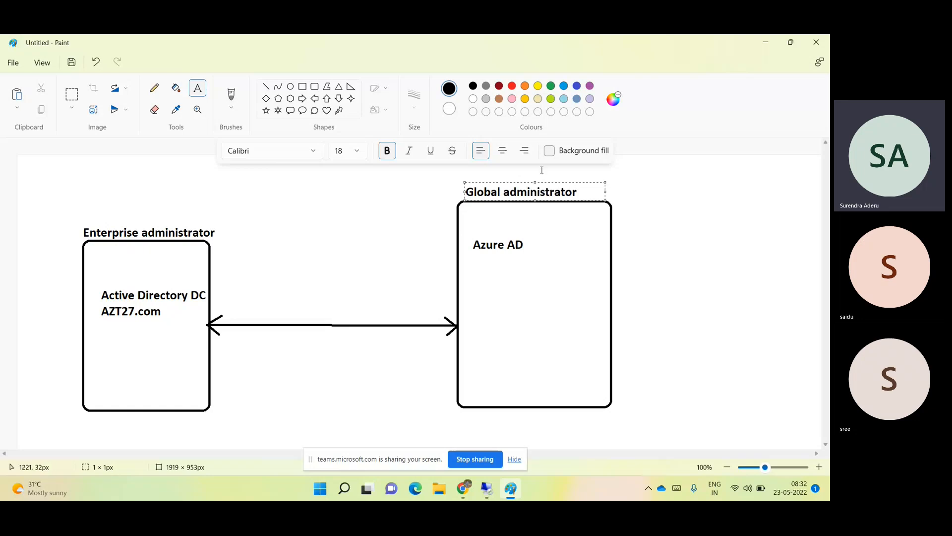
pyautogui.click(722, 239)
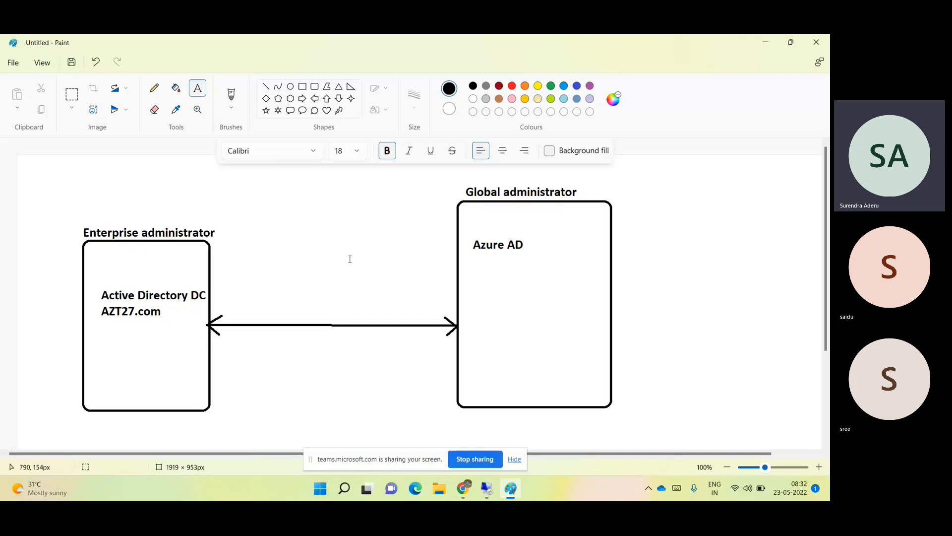
pyautogui.moveTo(459, 489)
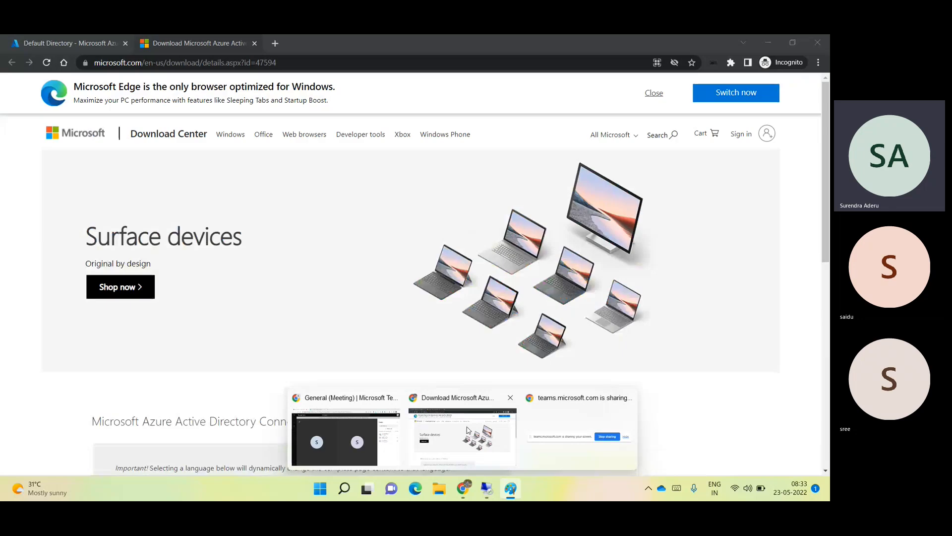
# - Bring Chrome forward on the 'Default Directory - Microsoft Azure' tab
pyautogui.click(463, 435)
pyautogui.click(81, 36)
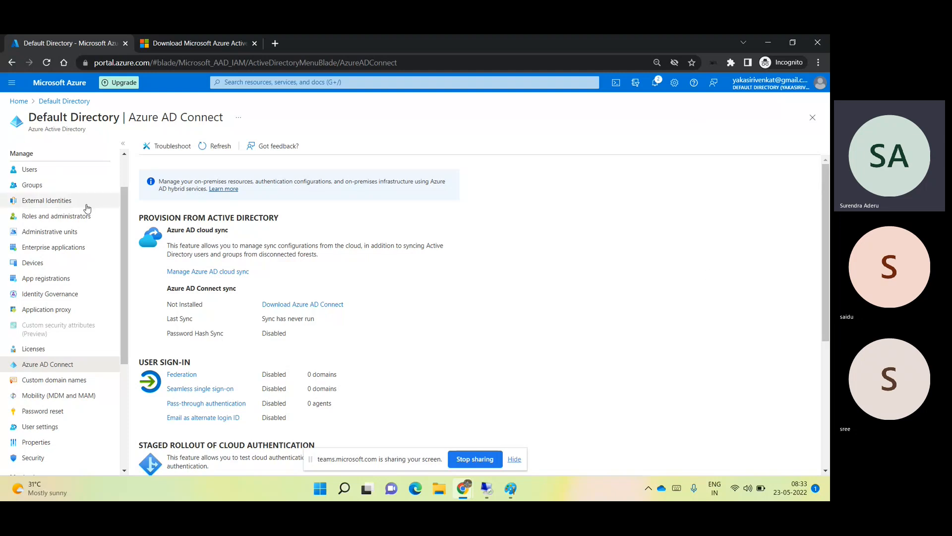
# - Open Roles and administrators and highlight the Global, User, Security and License administrator roles
pyautogui.click(62, 221)
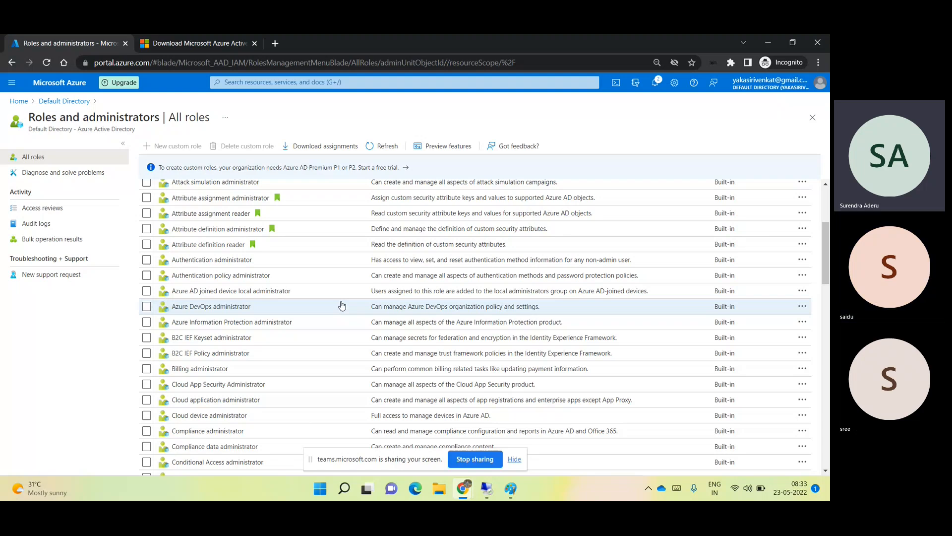
pyautogui.scroll(4, 341, 305)
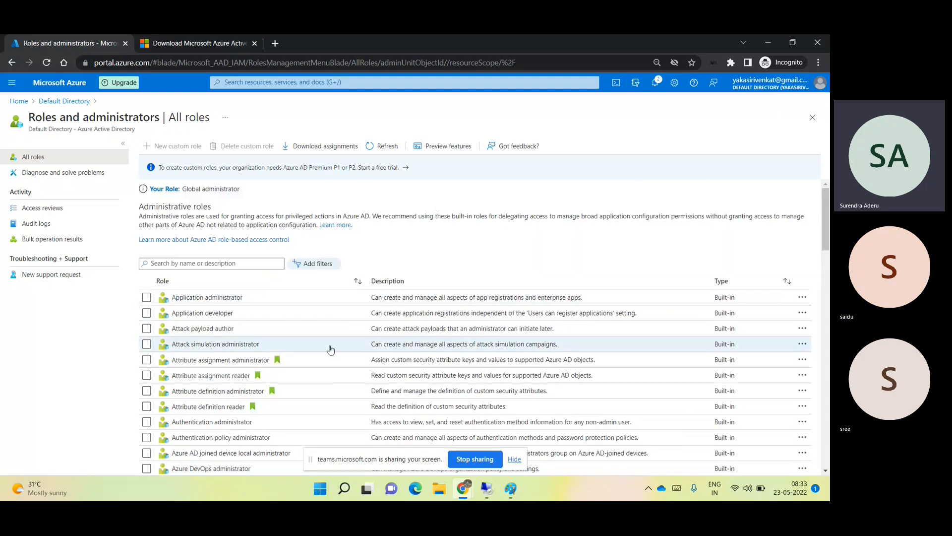
pyautogui.scroll(-12, 327, 350)
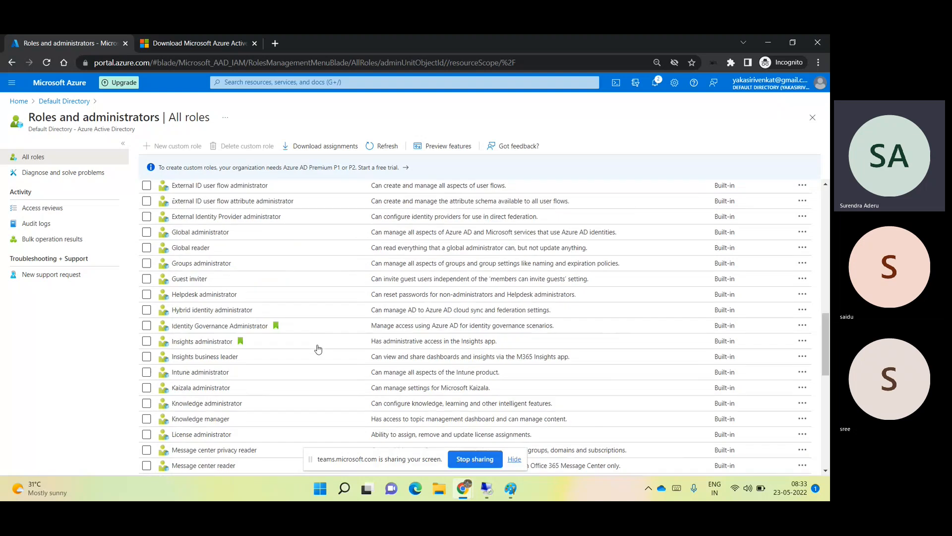
pyautogui.moveTo(231, 232); pyautogui.dragTo(169, 235)
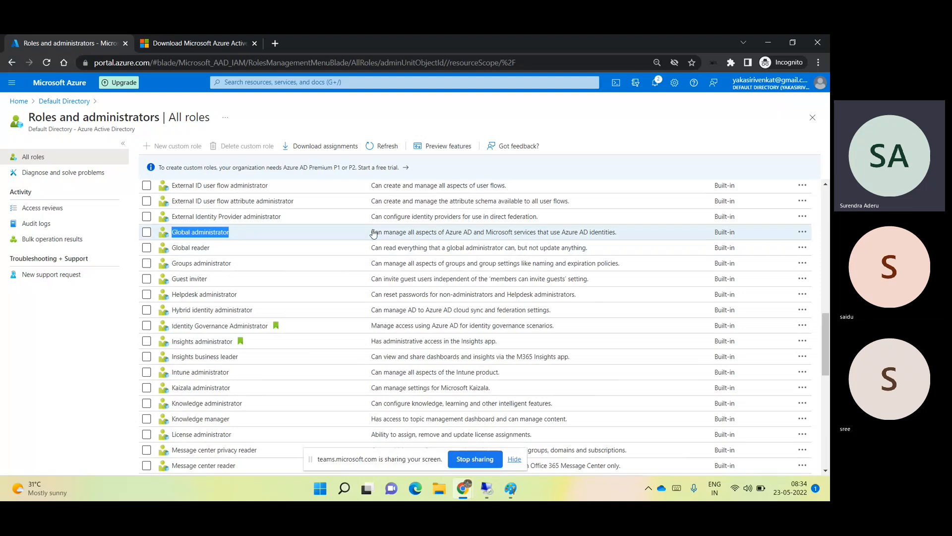
pyautogui.scroll(-5, 374, 233)
pyautogui.scroll(-3, 376, 226)
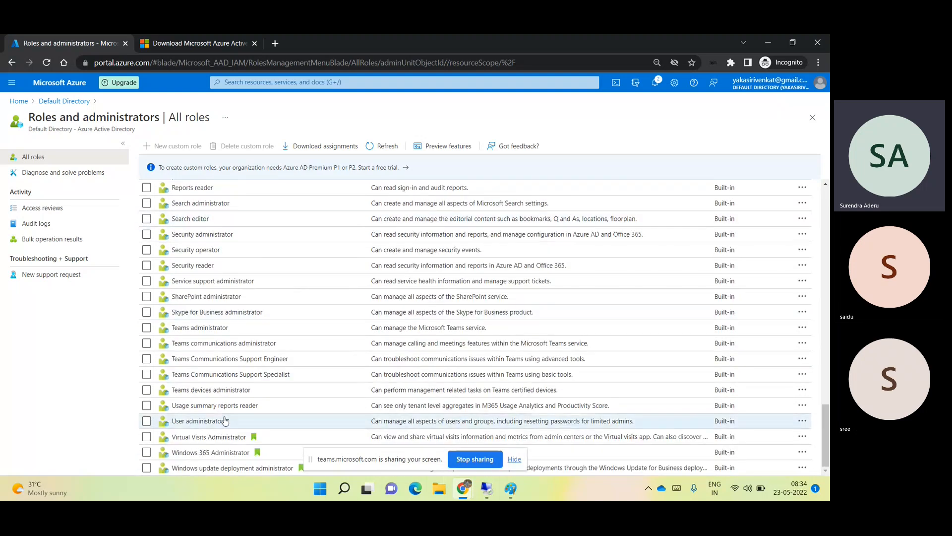
pyautogui.moveTo(233, 422); pyautogui.dragTo(169, 419)
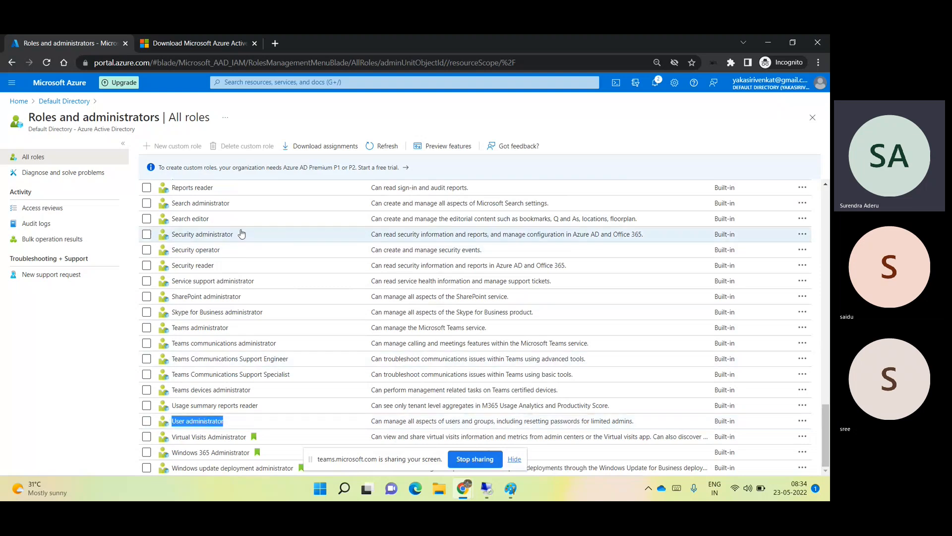
pyautogui.moveTo(238, 234); pyautogui.dragTo(170, 233)
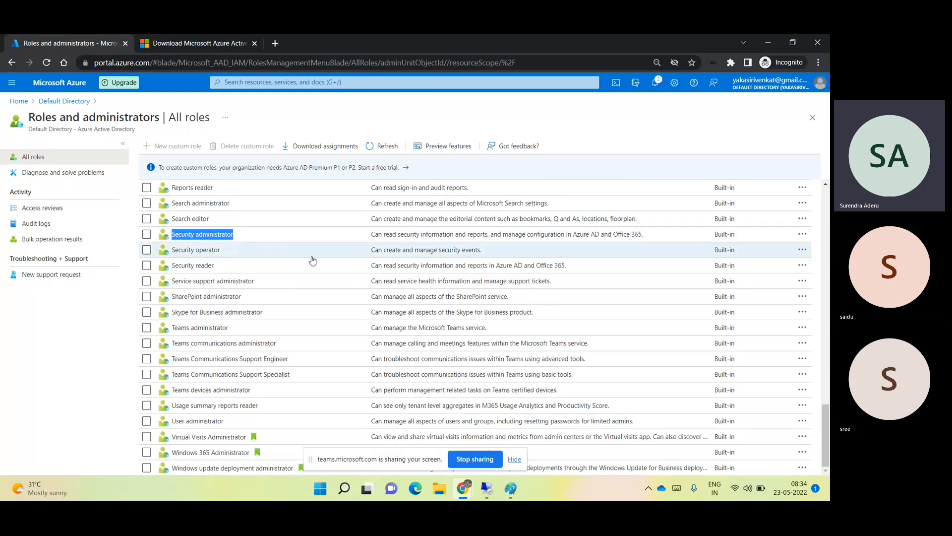
pyautogui.scroll(5, 312, 261)
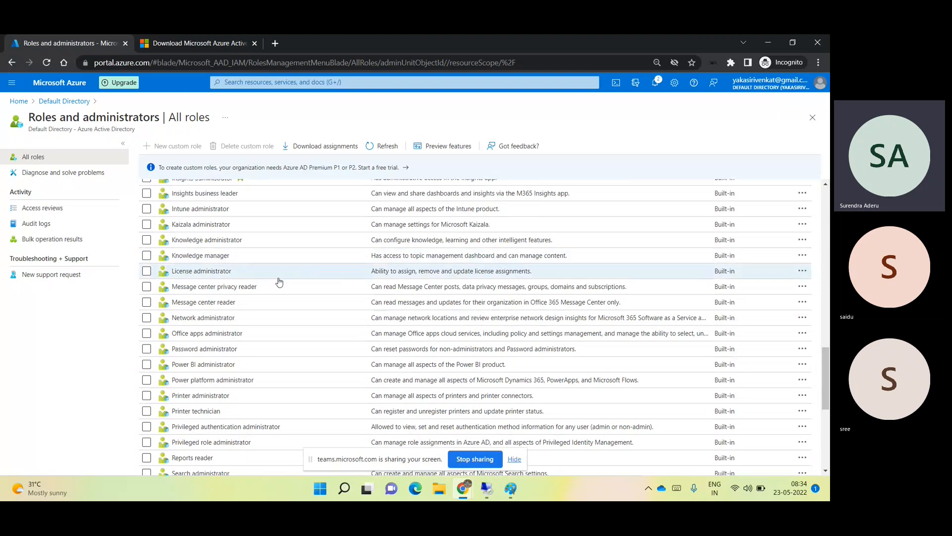
pyautogui.moveTo(233, 273); pyautogui.dragTo(172, 278)
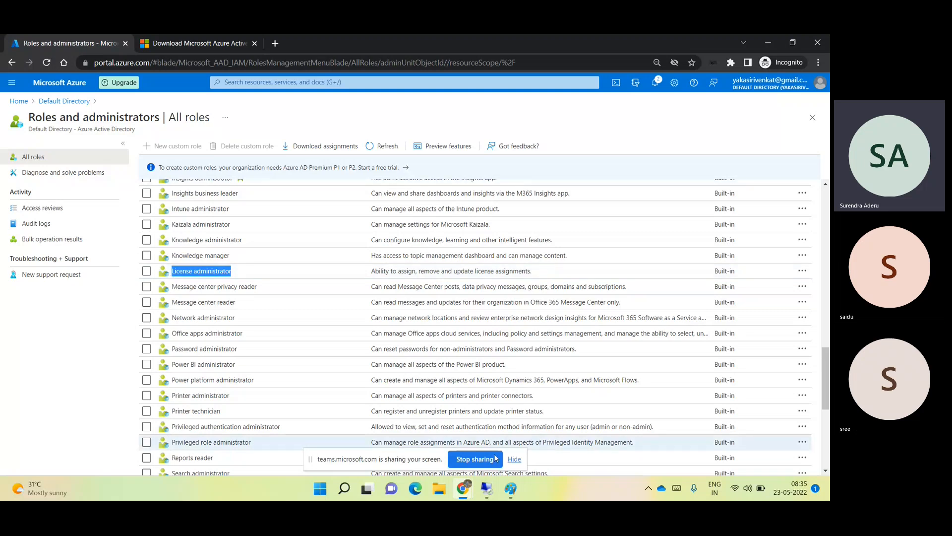
pyautogui.click(512, 487)
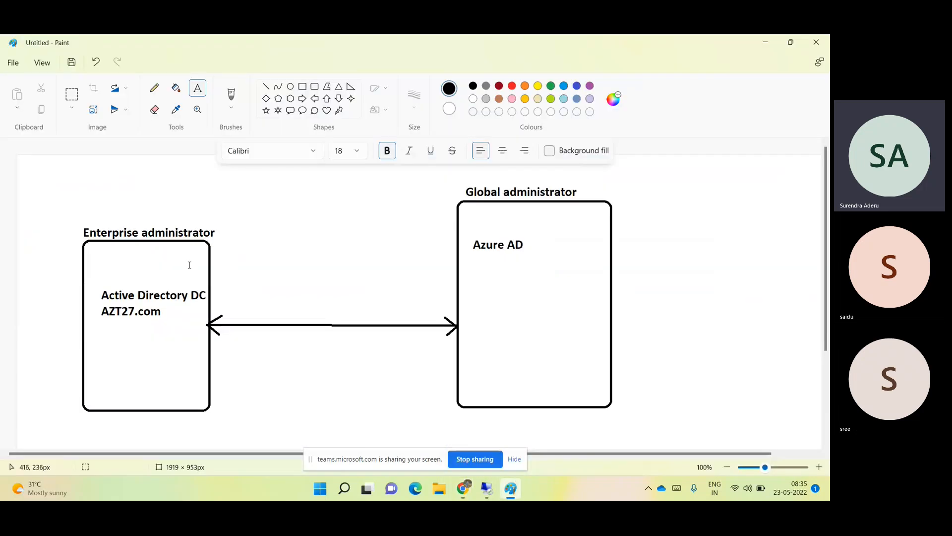
pyautogui.moveTo(83, 229); pyautogui.dragTo(209, 242)
pyautogui.click(362, 236)
pyautogui.click(765, 42)
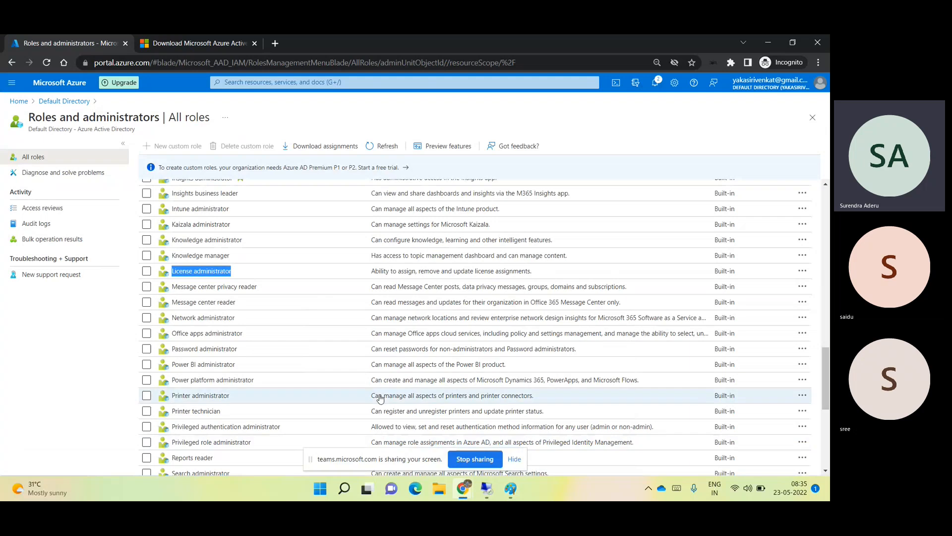
pyautogui.moveTo(471, 485)
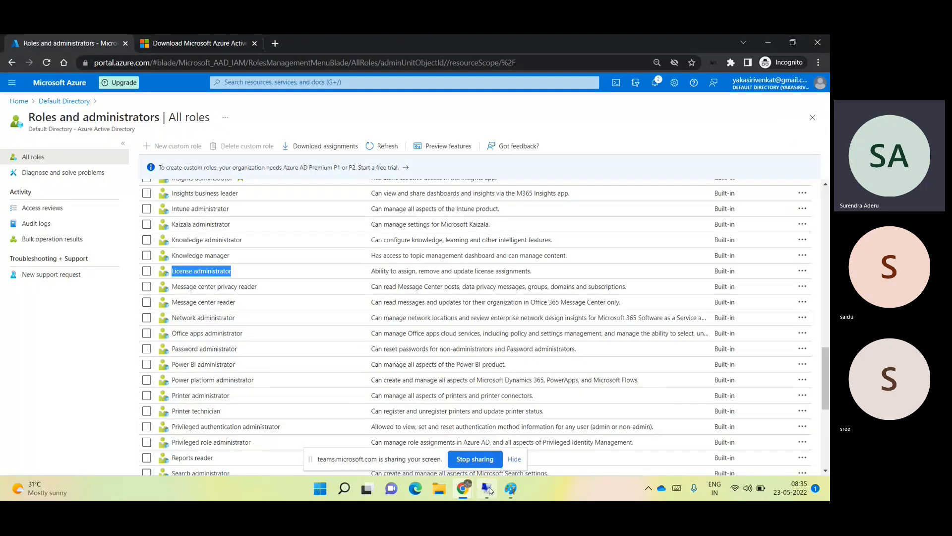
pyautogui.click(487, 489)
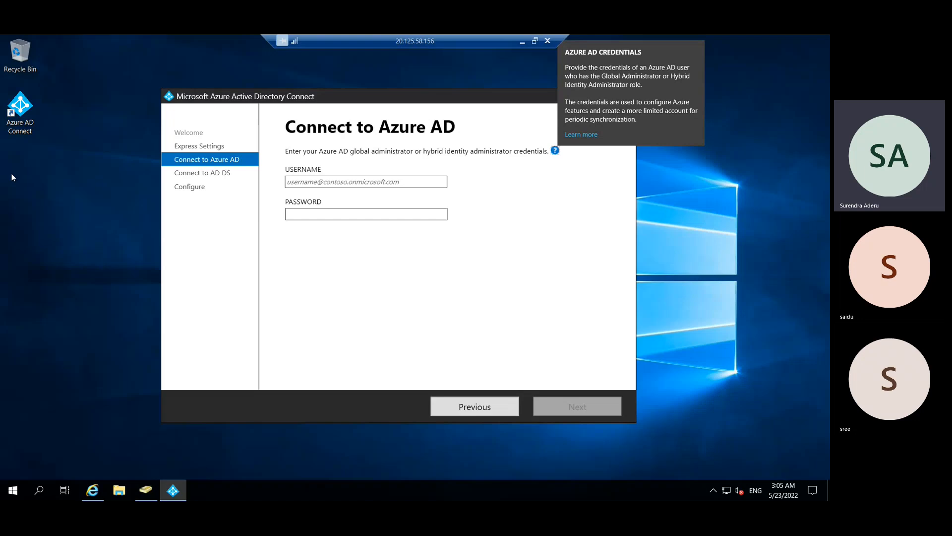
# - Show VM-02's desktop and search Start for 'us' to find Active Directory Users and Computers
pyautogui.rightClick(14, 490)
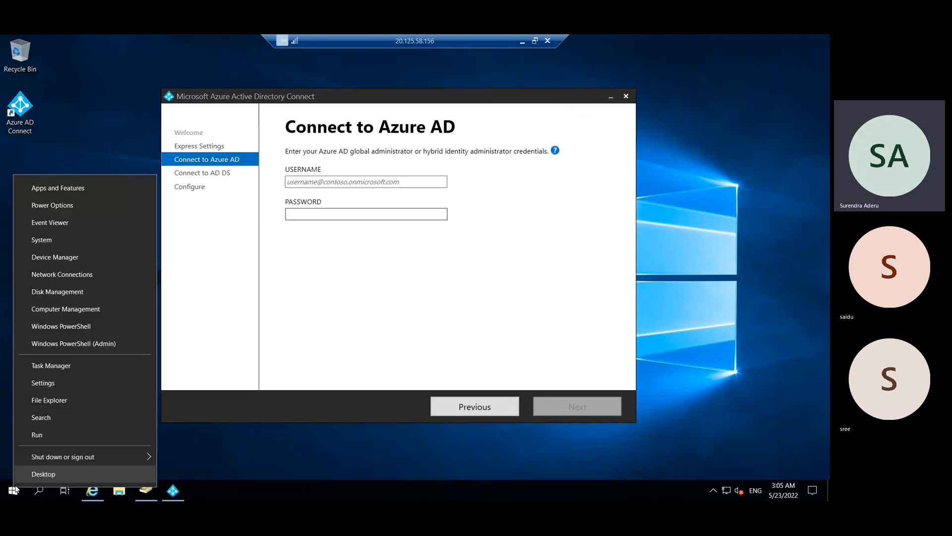
pyautogui.click(16, 482)
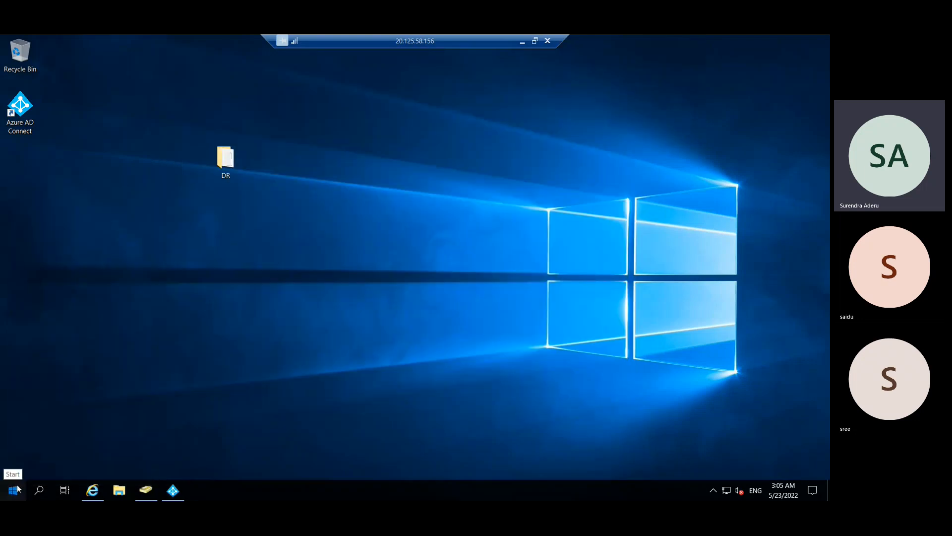
pyautogui.click(17, 489)
pyautogui.write('us')
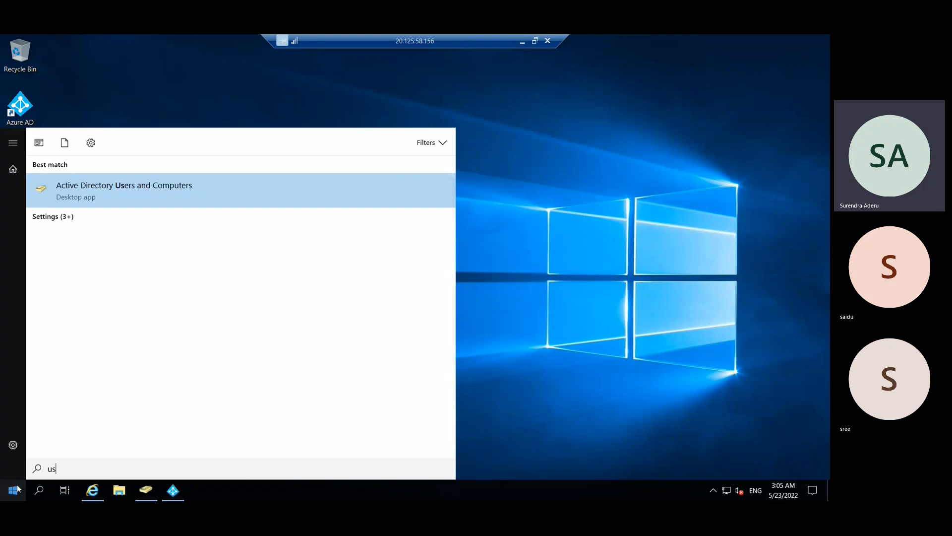
# - Launch ADUC, open azt27.com's Builtin container maximized, and widen the Name column
pyautogui.click(94, 203)
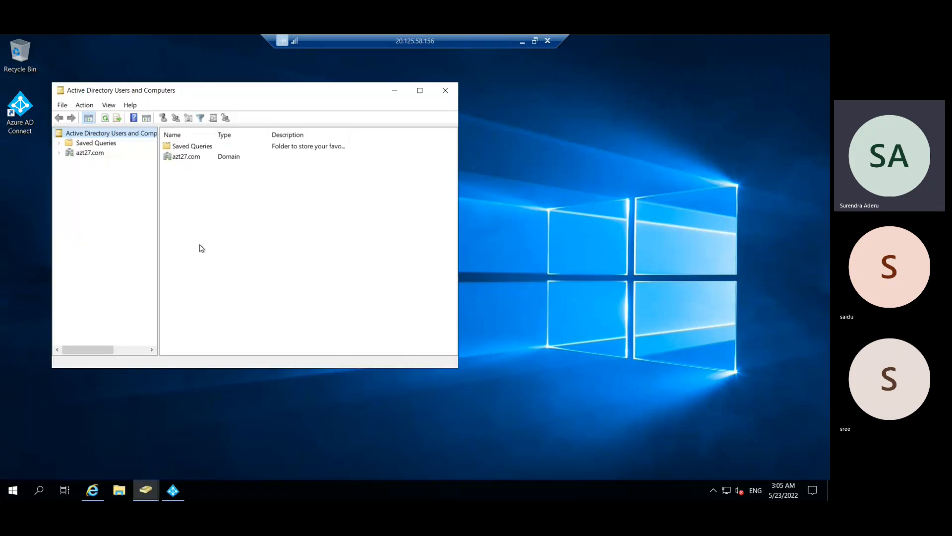
pyautogui.click(97, 154)
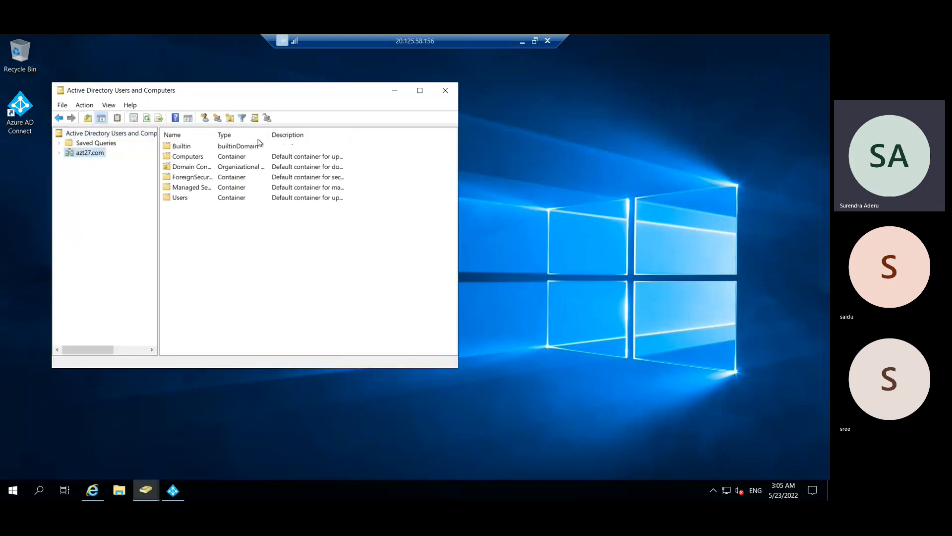
pyautogui.doubleClick(189, 148)
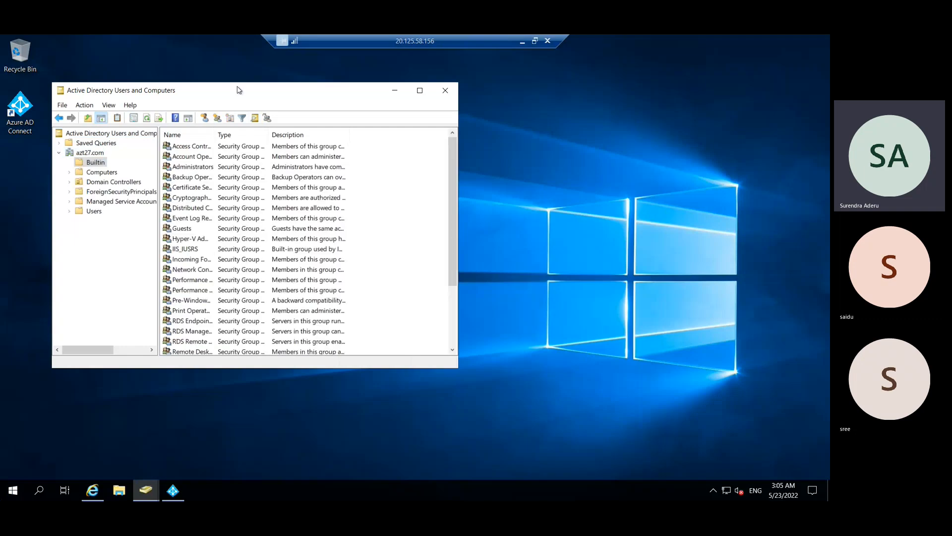
pyautogui.doubleClick(238, 90)
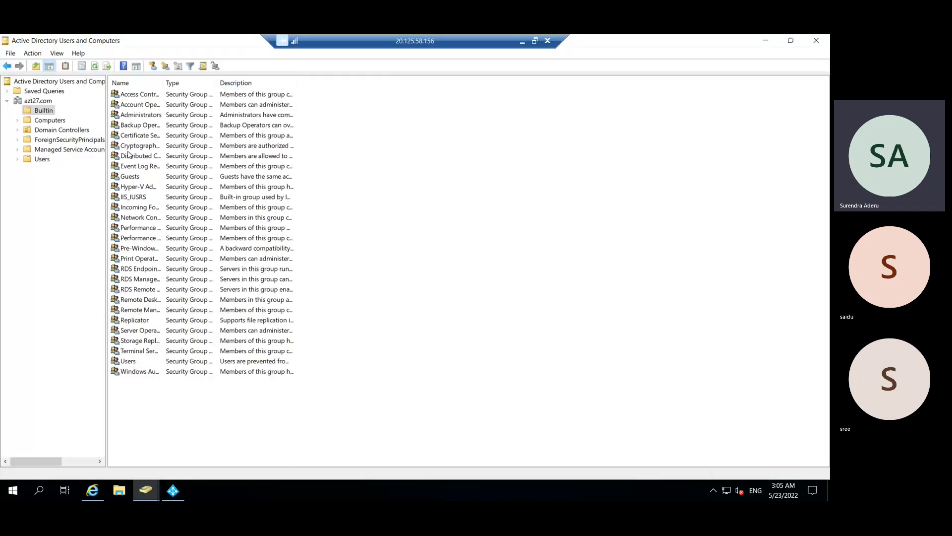
pyautogui.click(134, 136)
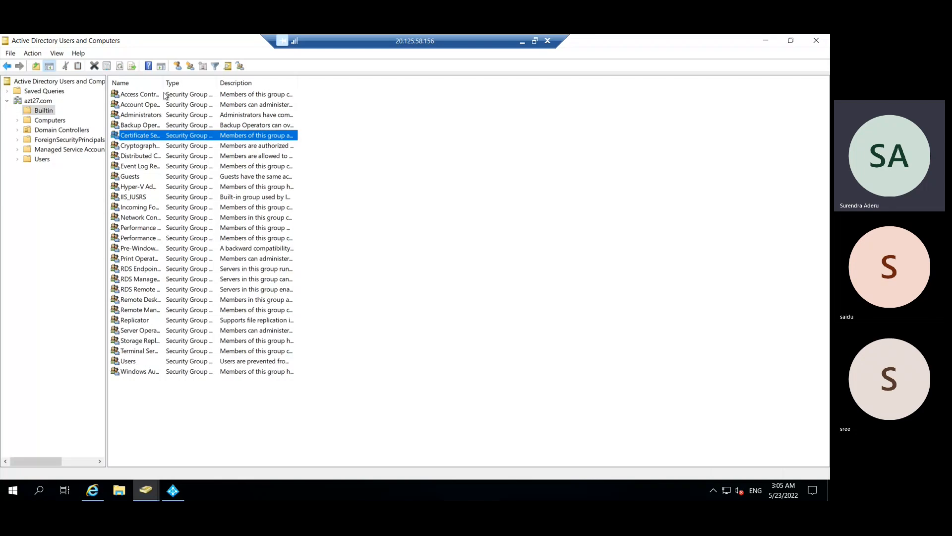
pyautogui.moveTo(238, 98); pyautogui.dragTo(247, 102)
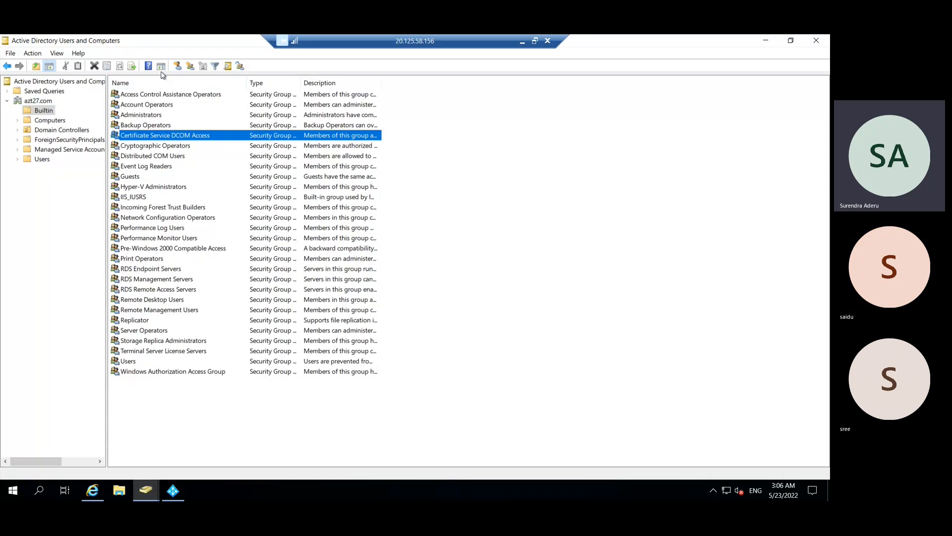
pyautogui.click(127, 167)
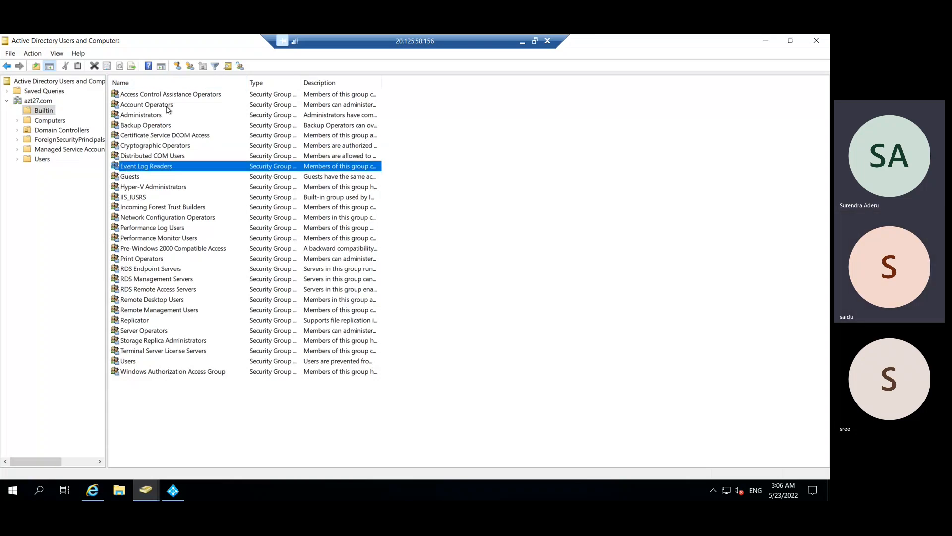
pyautogui.click(155, 117)
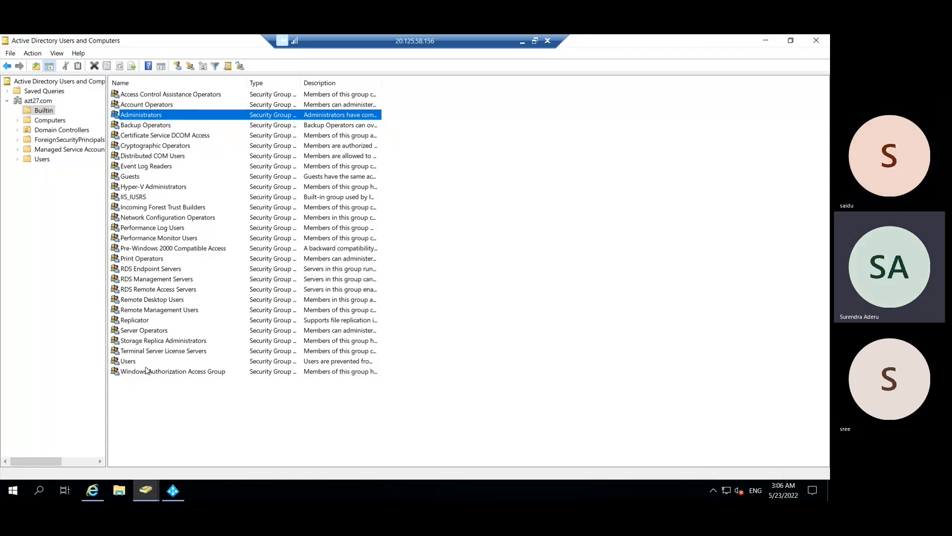
# - Show the Users container with a wider Name column and select Enterprise Admins
pyautogui.click(42, 160)
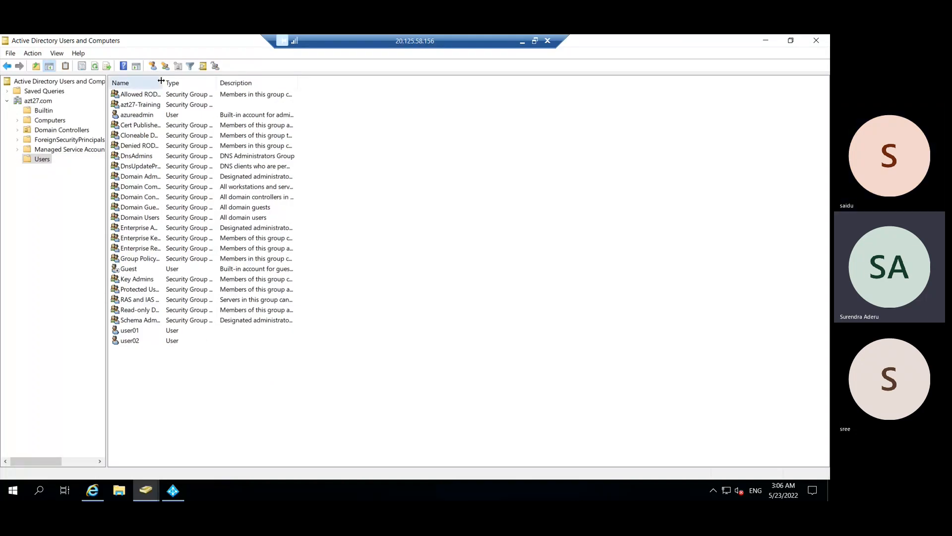
pyautogui.moveTo(163, 83); pyautogui.dragTo(234, 83)
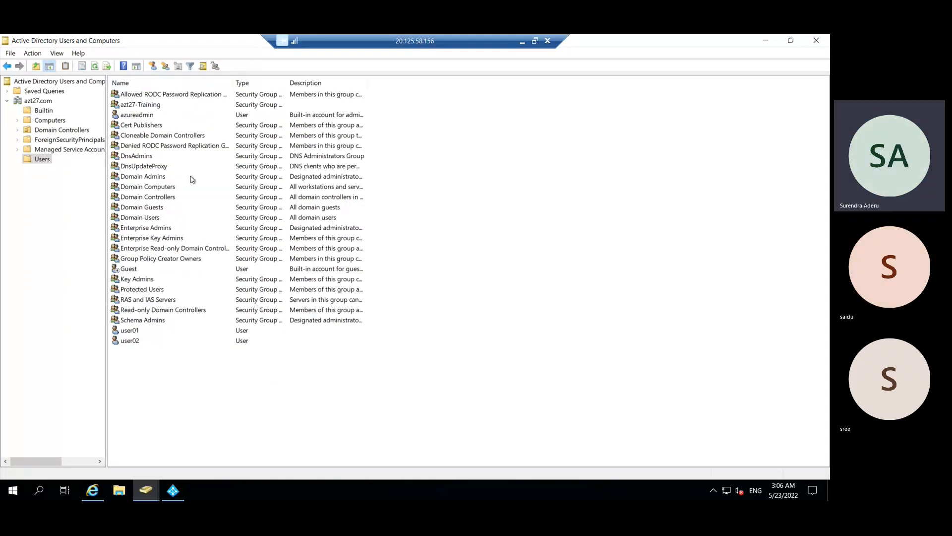
pyautogui.click(155, 229)
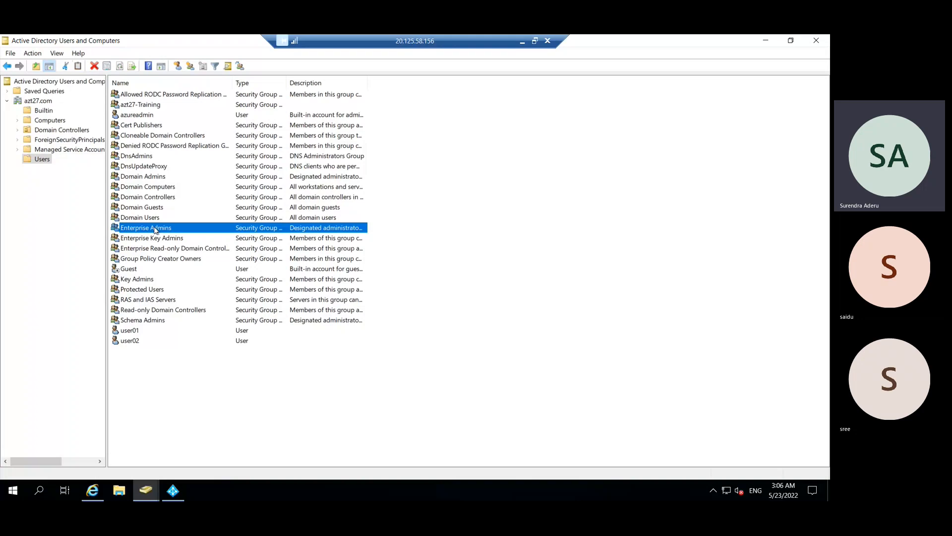
# - Check Enterprise Admins' Members tab, where azureadmin is the only member
pyautogui.doubleClick(155, 229)
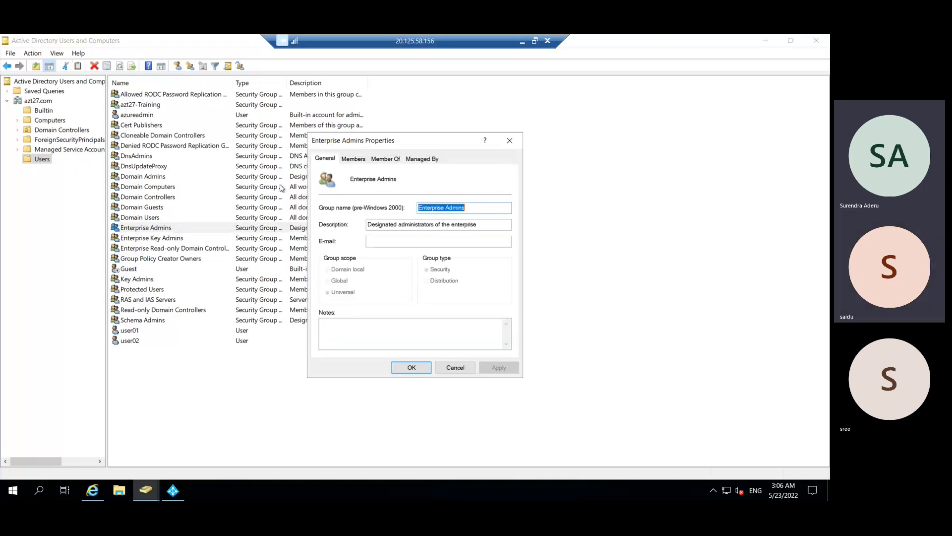
pyautogui.click(354, 159)
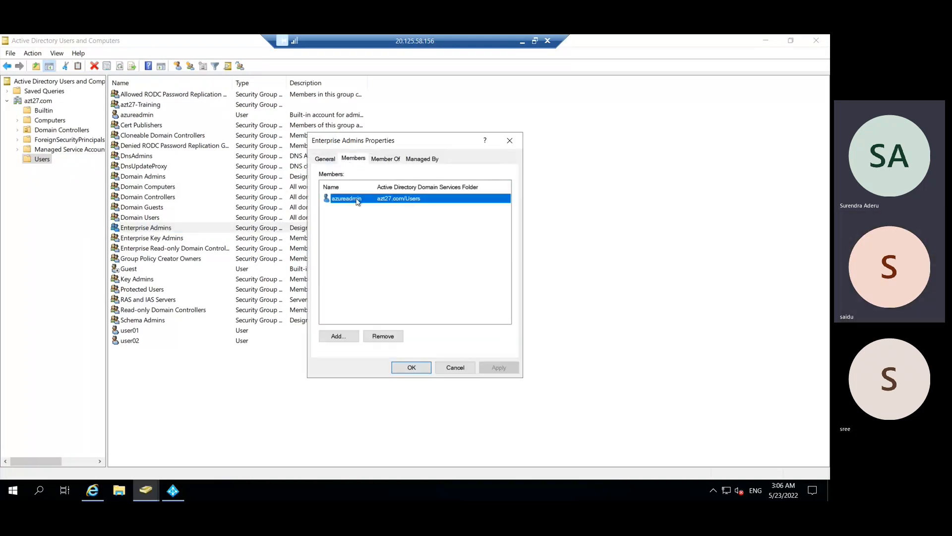
pyautogui.click(368, 215)
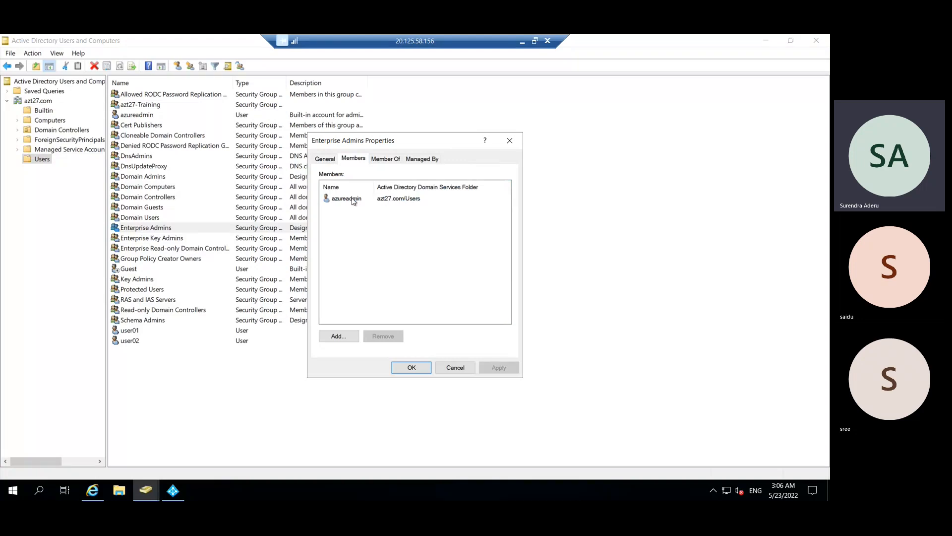
pyautogui.click(354, 200)
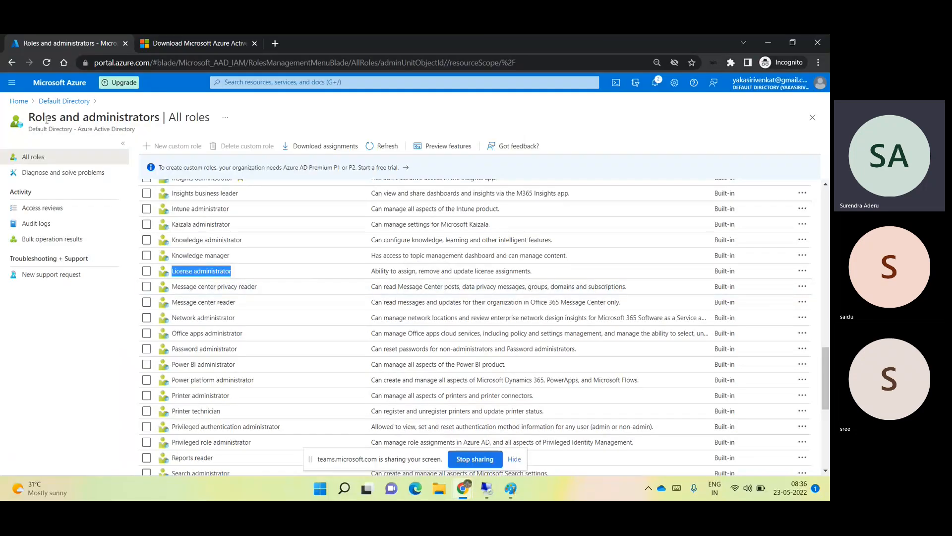
# - Start a new user from Azure Active Directory's Users list
pyautogui.click(50, 83)
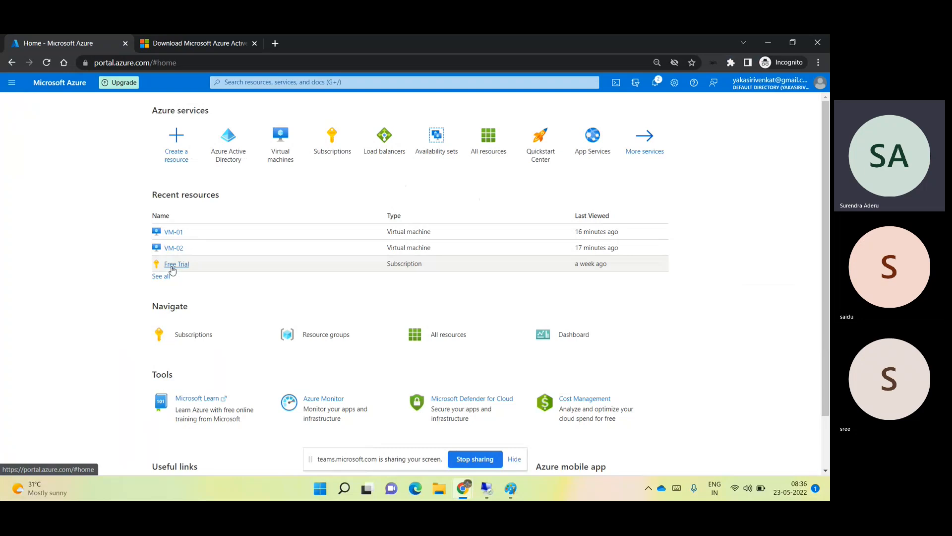
pyautogui.click(229, 150)
pyautogui.click(48, 225)
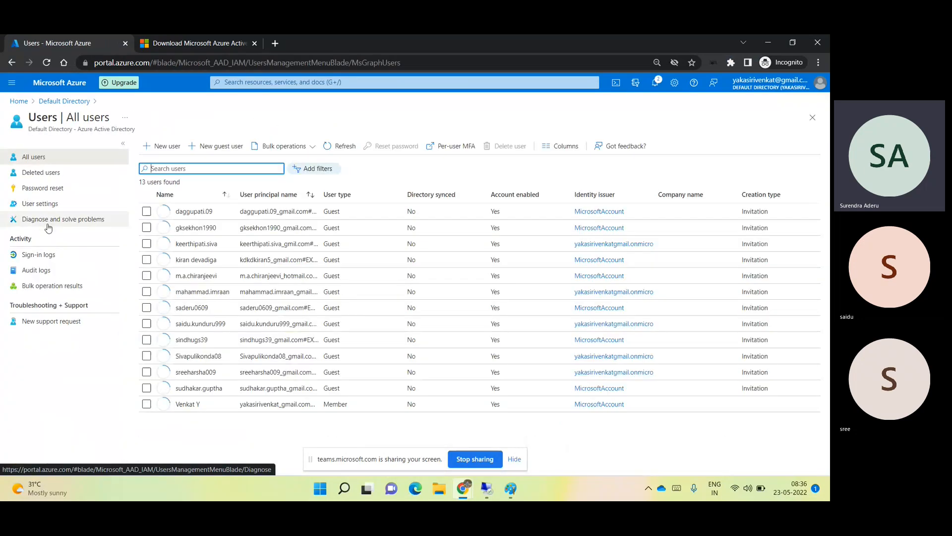
pyautogui.click(161, 145)
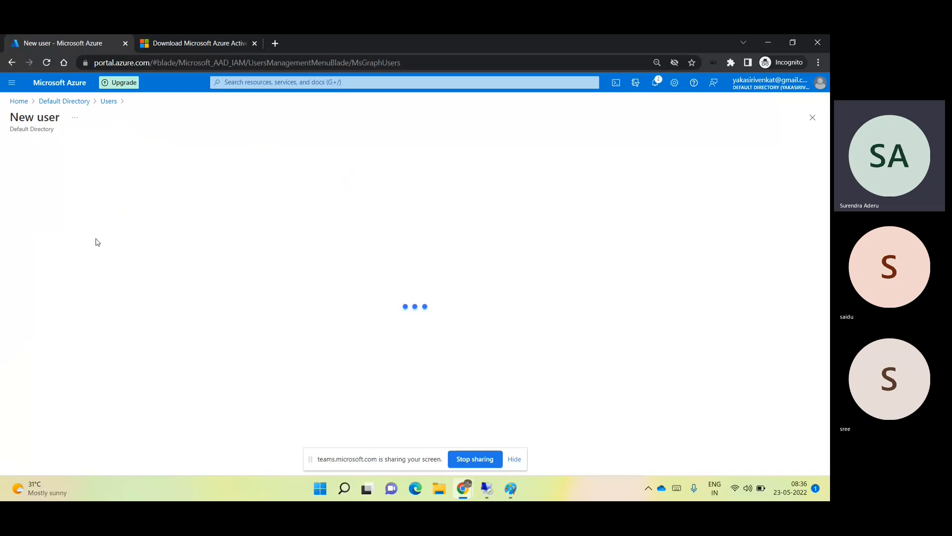
# - Enter user name azt27 on the onmicrosoft.com domain and display name azt27
pyautogui.click(185, 314)
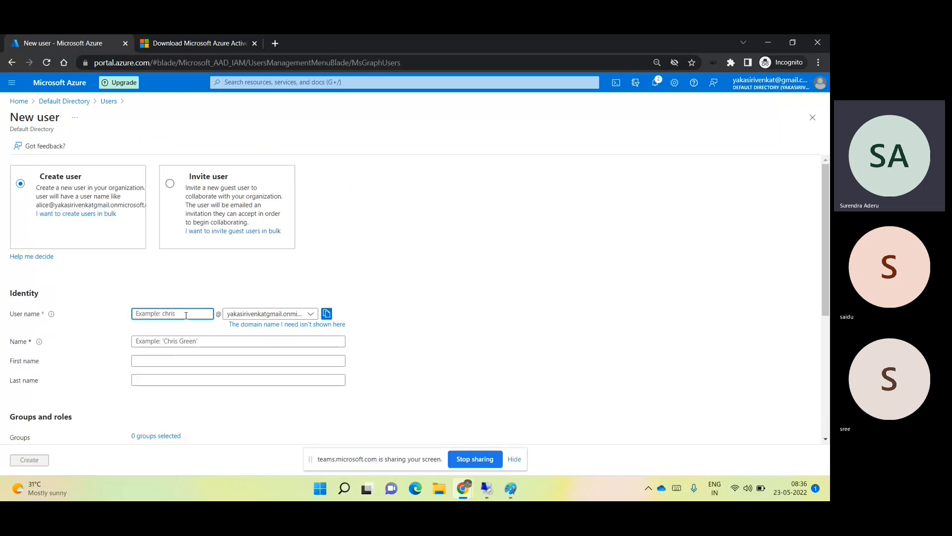
pyautogui.write('azt27')
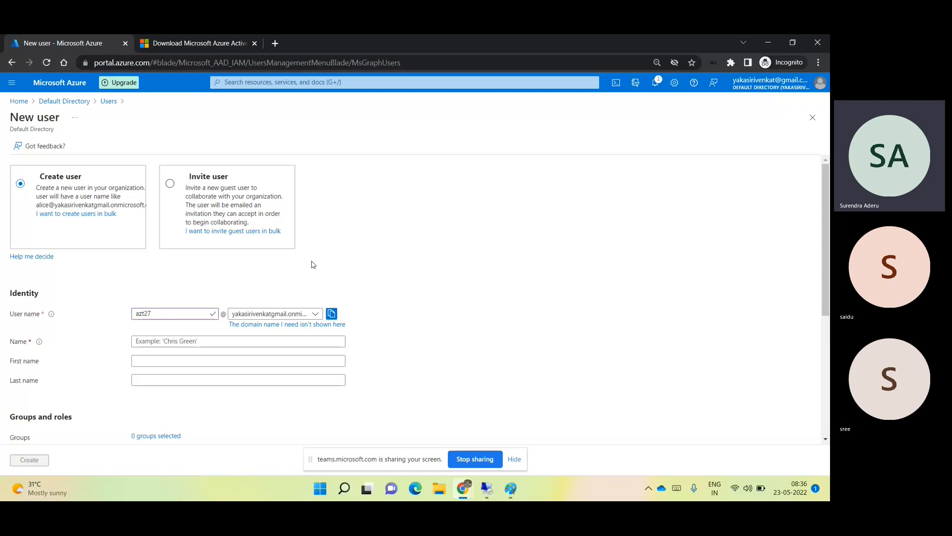
pyautogui.click(284, 315)
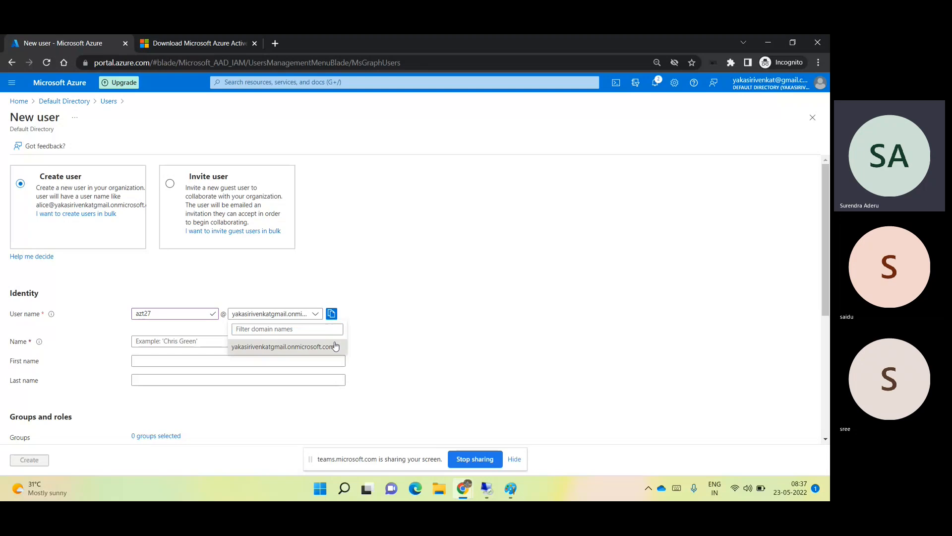
pyautogui.click(335, 346)
pyautogui.click(287, 342)
pyautogui.write('azt27')
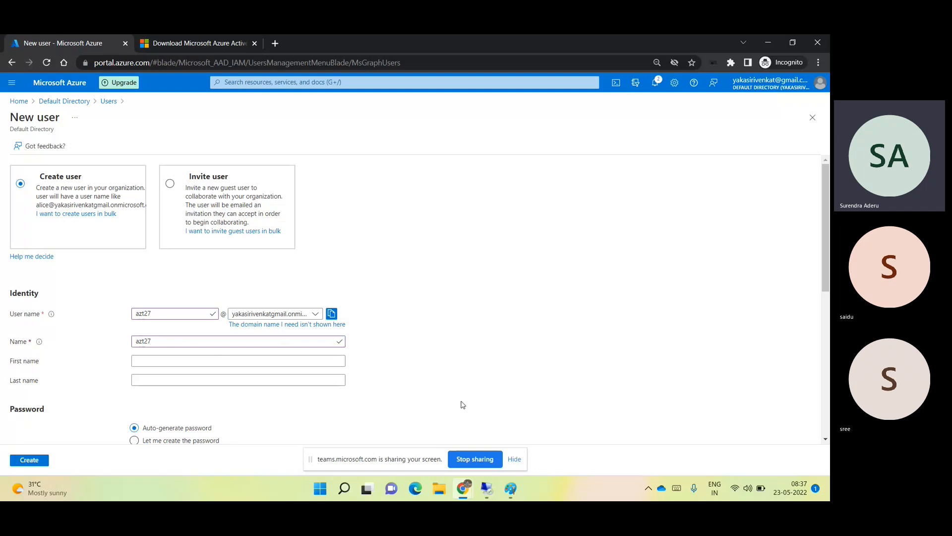
pyautogui.scroll(-3, 414, 362)
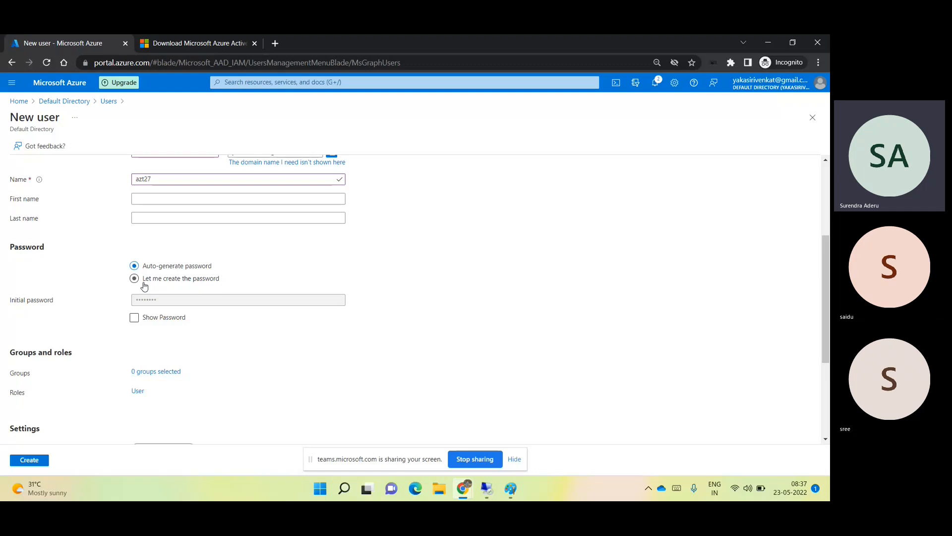
# - Reveal the auto-generated password, copy it, and paste it into Notepad
pyautogui.click(135, 319)
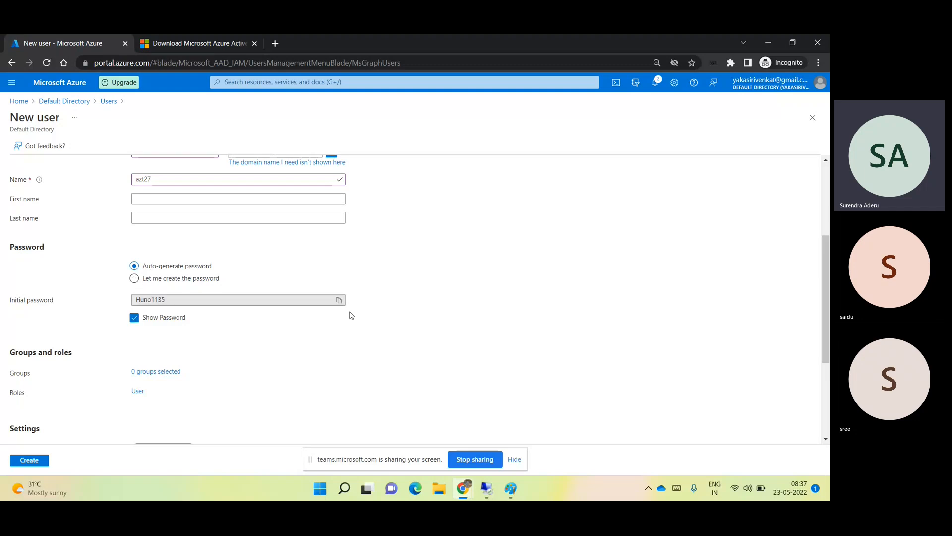
pyautogui.click(340, 299)
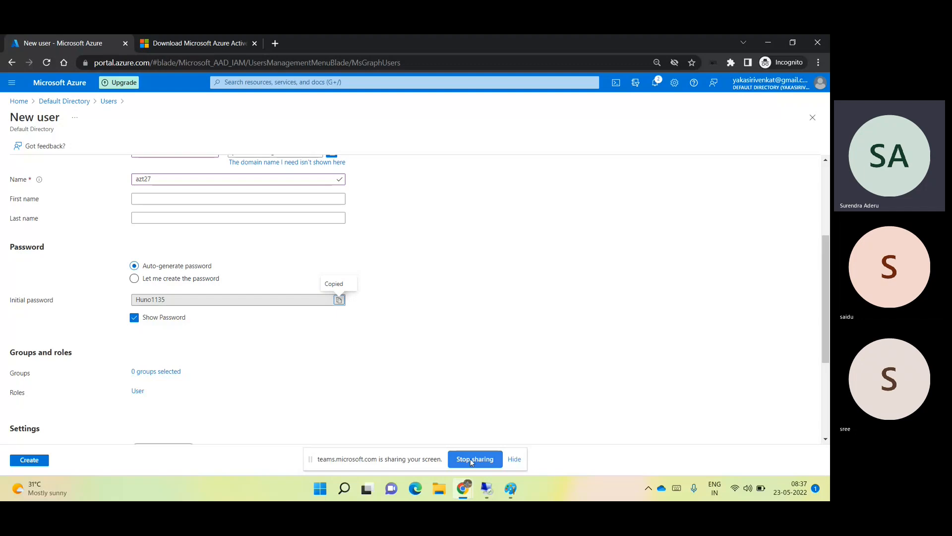
pyautogui.press('super+r')
pyautogui.write('n')
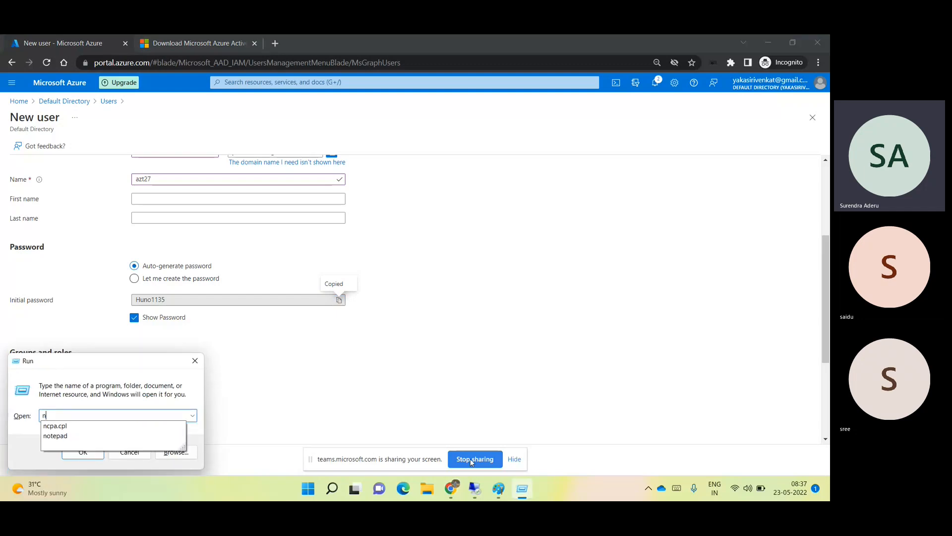
pyautogui.write('ote')
pyautogui.press('Down')
pyautogui.press('Return')
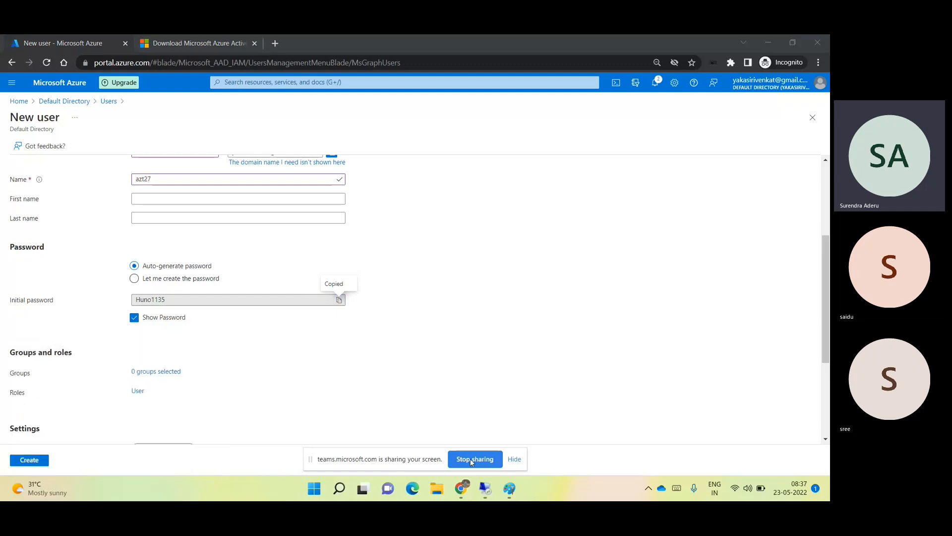
pyautogui.hotkey('ctrl', 'v')
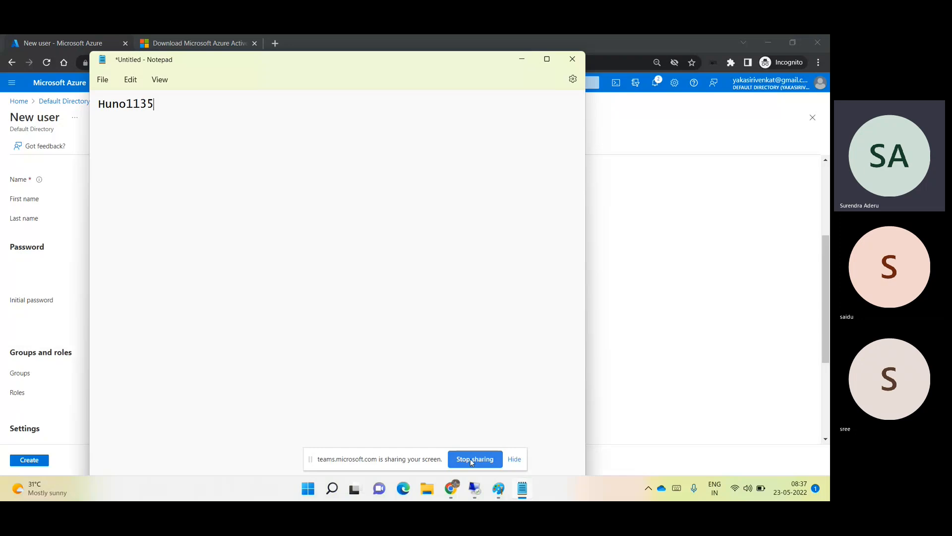
pyautogui.click(522, 58)
pyautogui.scroll(-3, 188, 402)
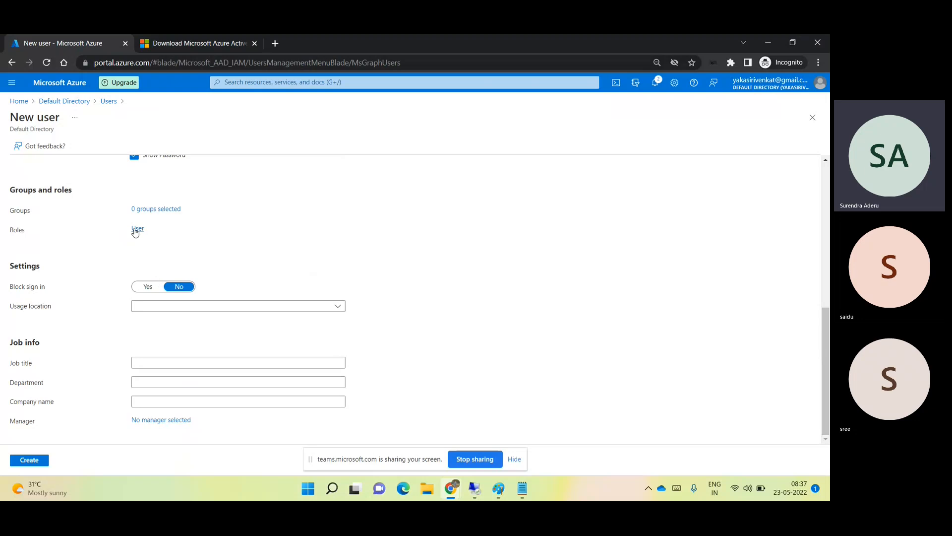
# - Assign azt27 the Global administrator role and create the user
pyautogui.click(135, 230)
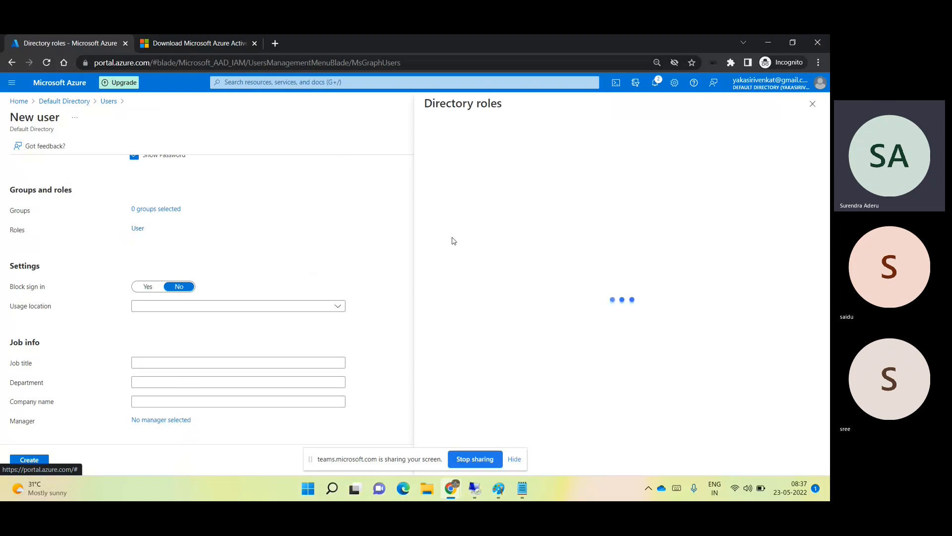
pyautogui.click(479, 200)
pyautogui.write('g')
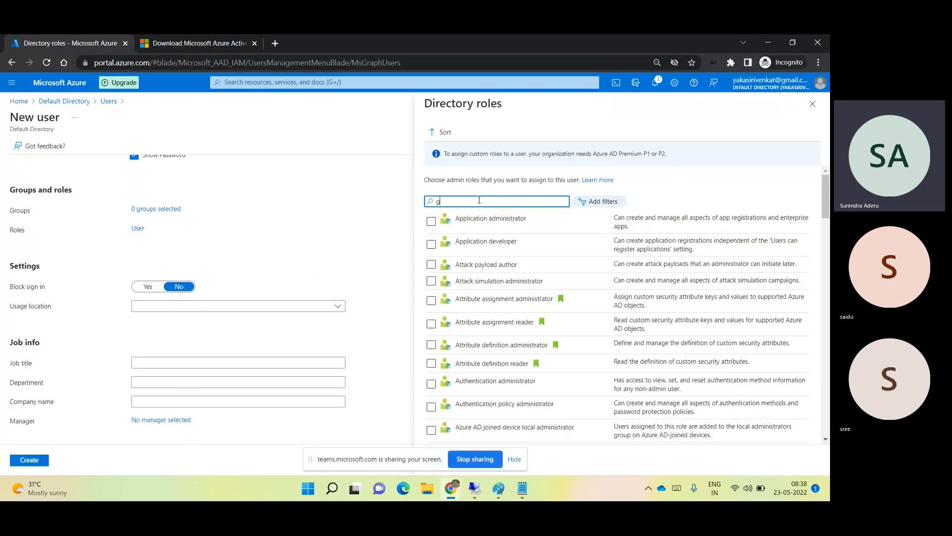
pyautogui.write('lobal a')
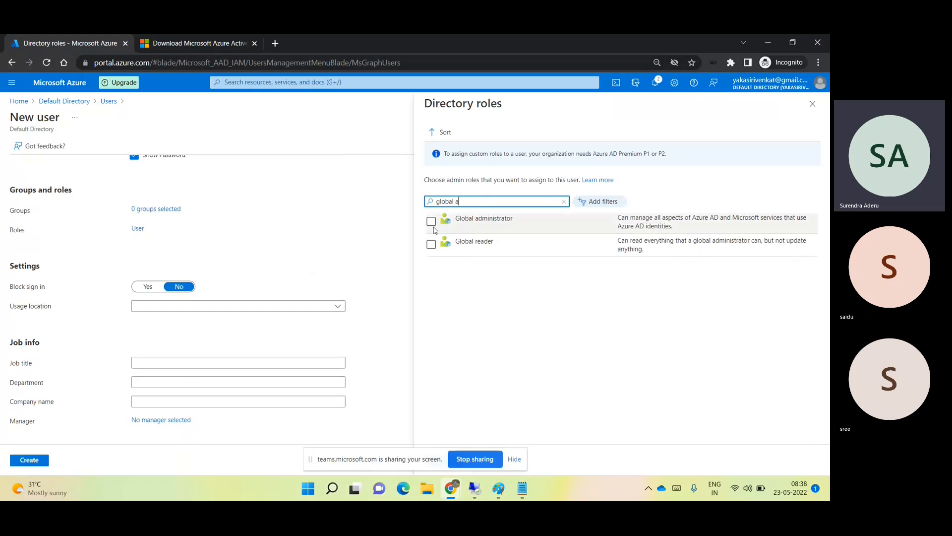
pyautogui.click(431, 221)
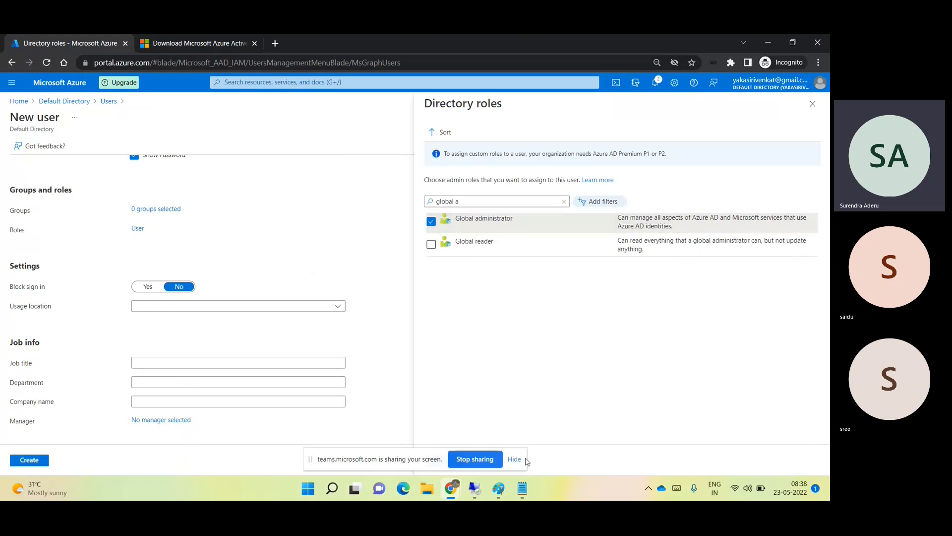
pyautogui.click(516, 459)
pyautogui.click(460, 461)
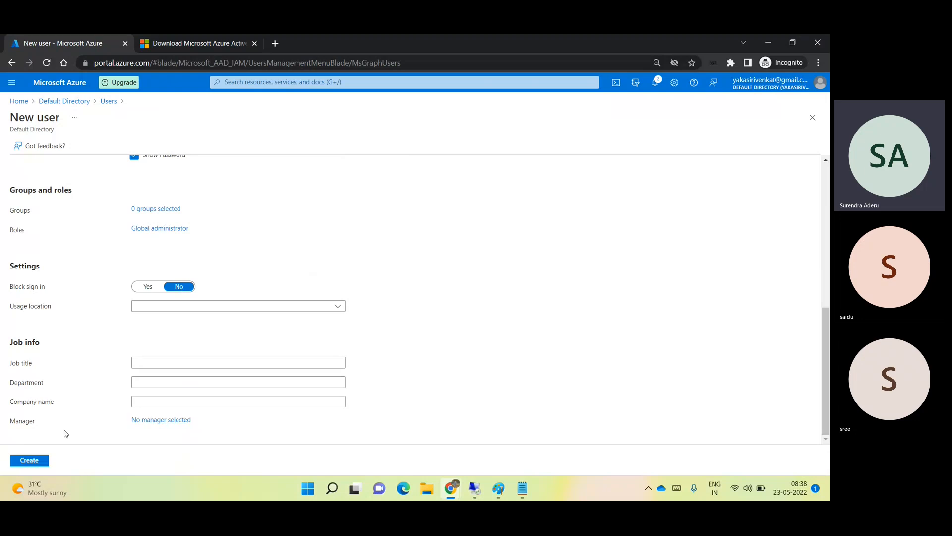
pyautogui.click(29, 460)
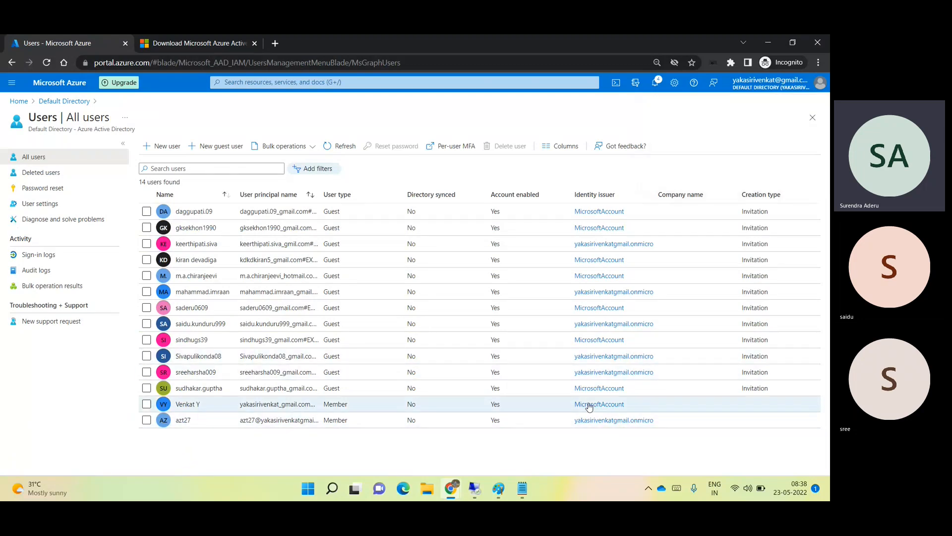
pyautogui.rightClick(403, 489)
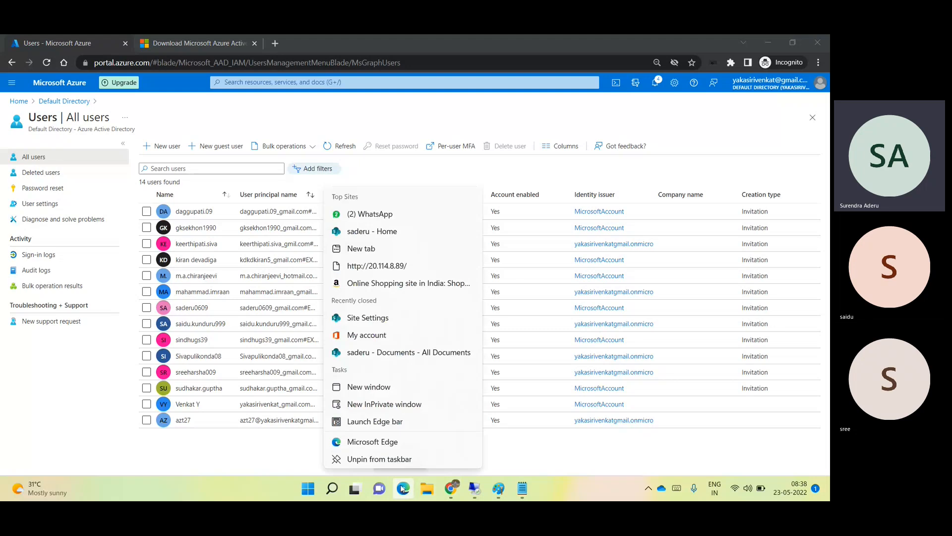
# - Open portal.azure.com in an InPrivate window and enter azt27's sign-in address
pyautogui.click(403, 404)
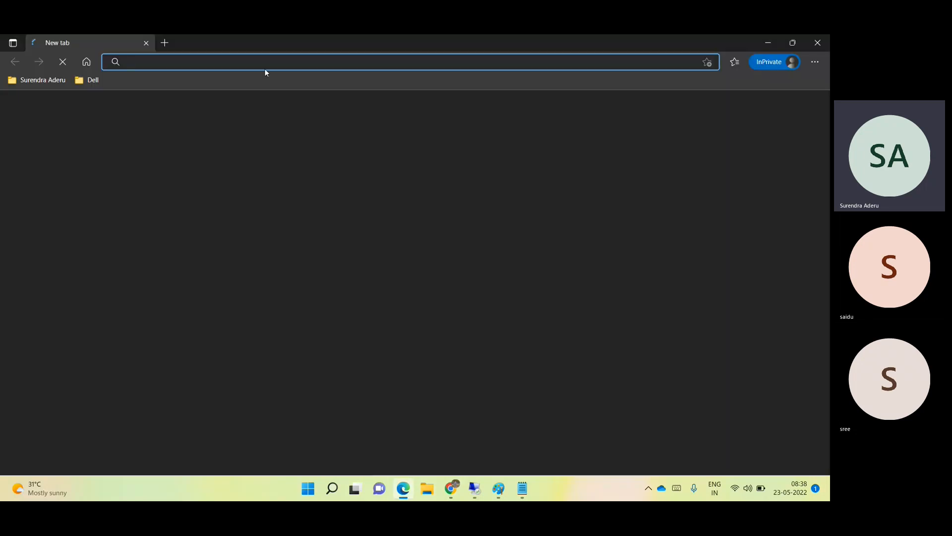
pyautogui.write('port')
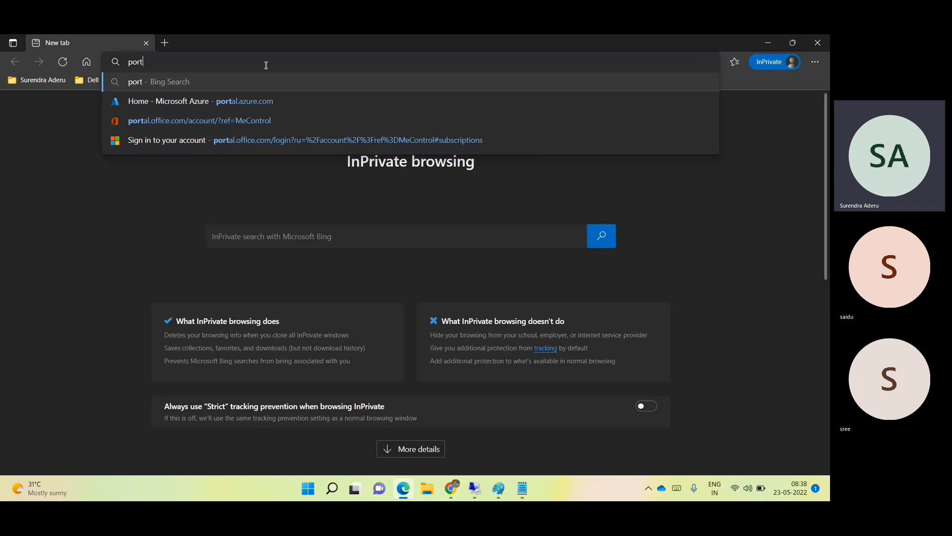
pyautogui.write('al.azure.')
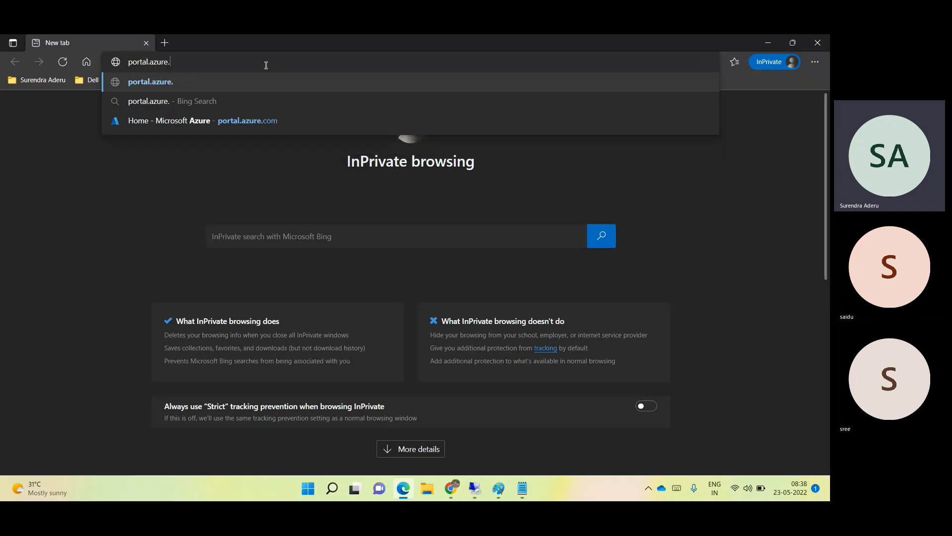
pyautogui.write('com')
pyautogui.press('Return')
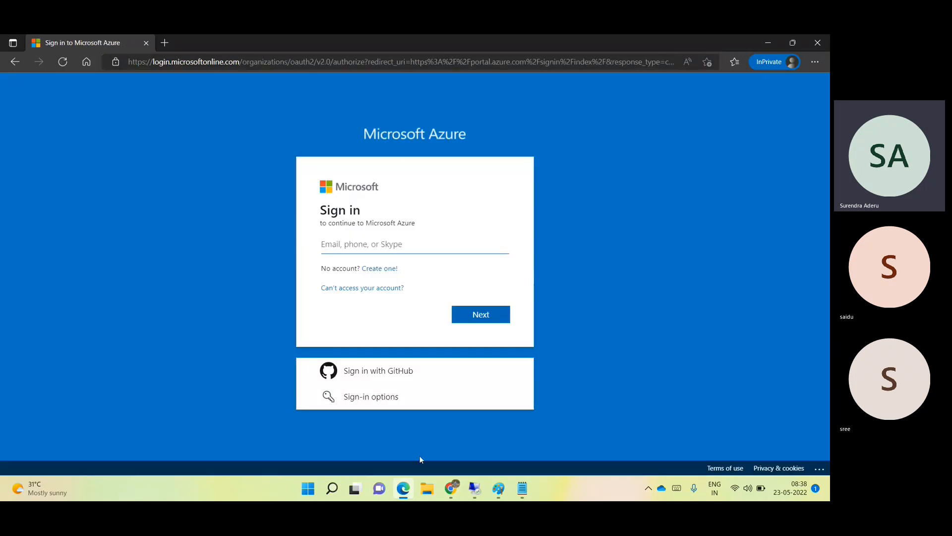
pyautogui.click(452, 476)
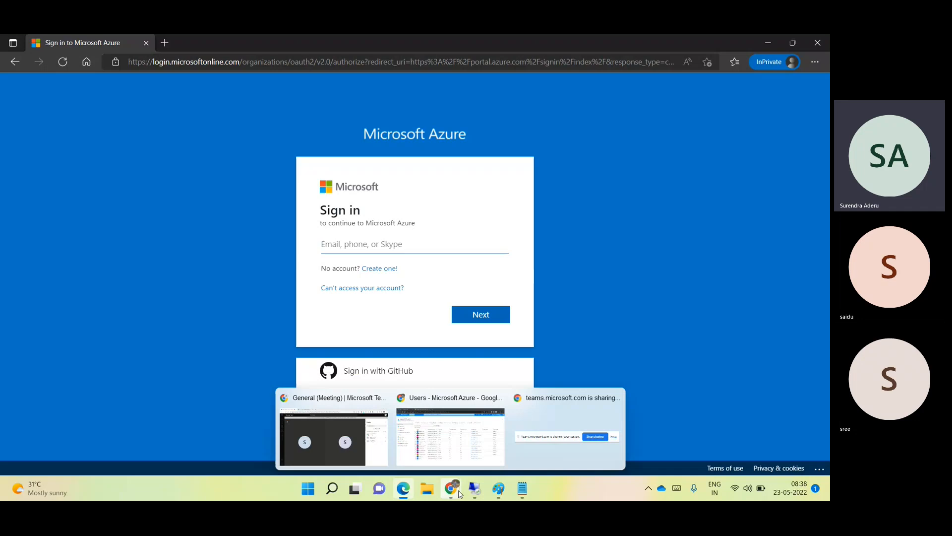
pyautogui.click(452, 457)
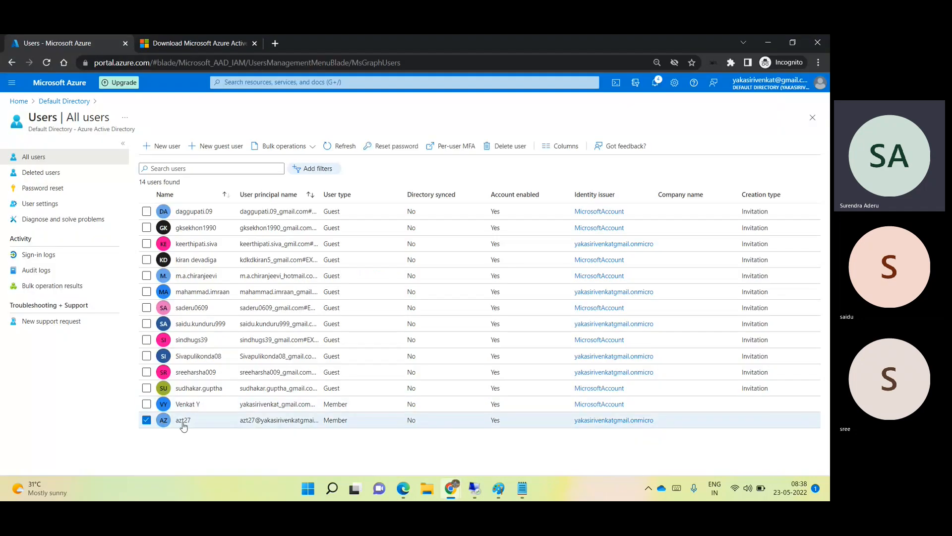
pyautogui.click(182, 420)
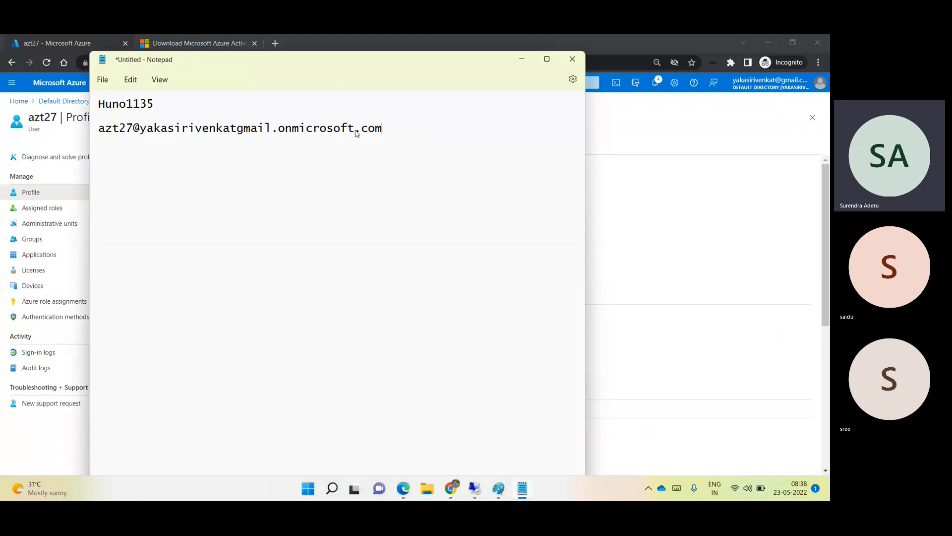
pyautogui.hotkey('alt', 'Tab')
pyautogui.hotkey('alt', 'Tab')
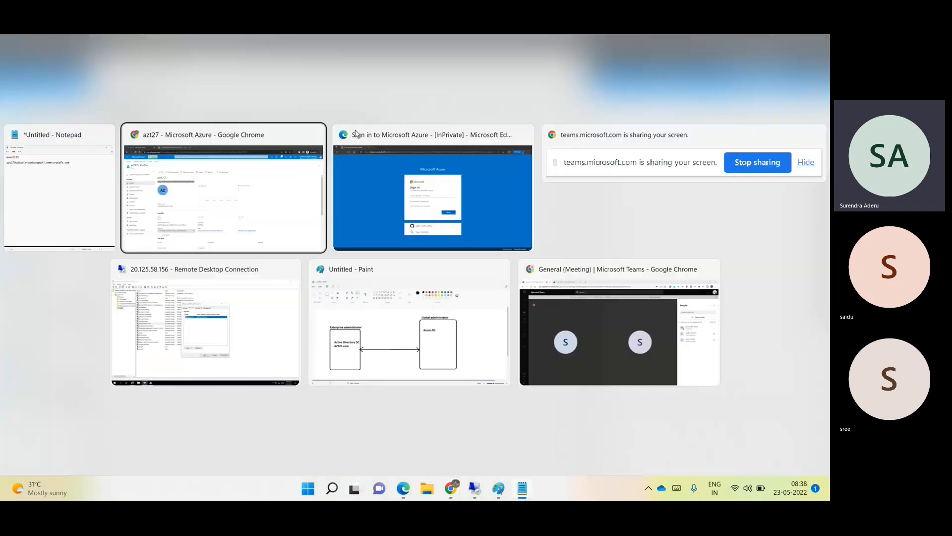
pyautogui.hotkey('ctrl', 'v')
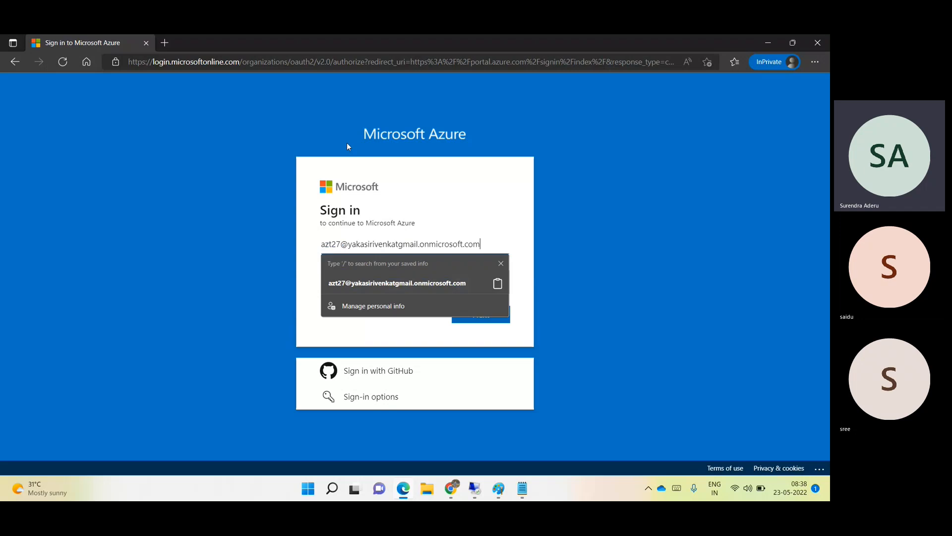
pyautogui.click(460, 278)
pyautogui.click(475, 314)
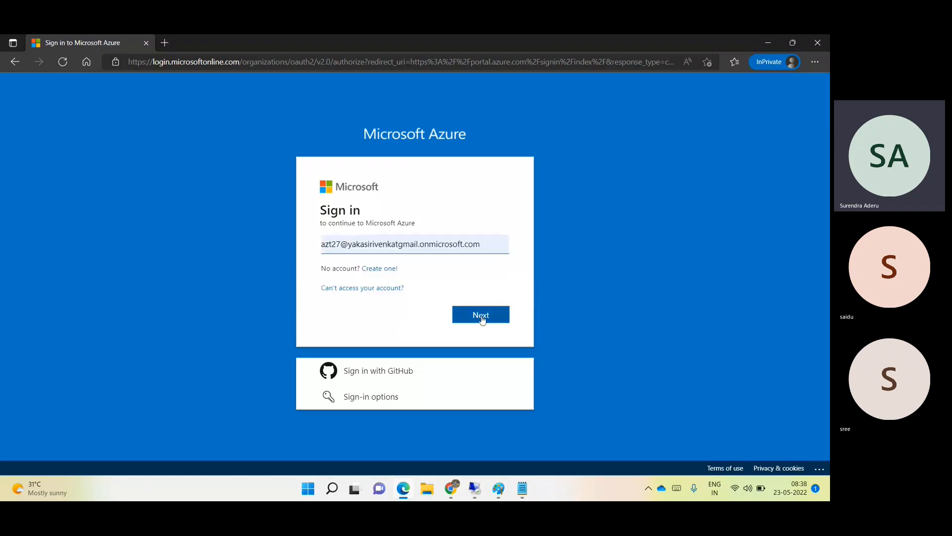
# - Paste the initial password saved in Notepad and sign in
pyautogui.click(523, 489)
pyautogui.doubleClick(117, 108)
pyautogui.rightClick(117, 109)
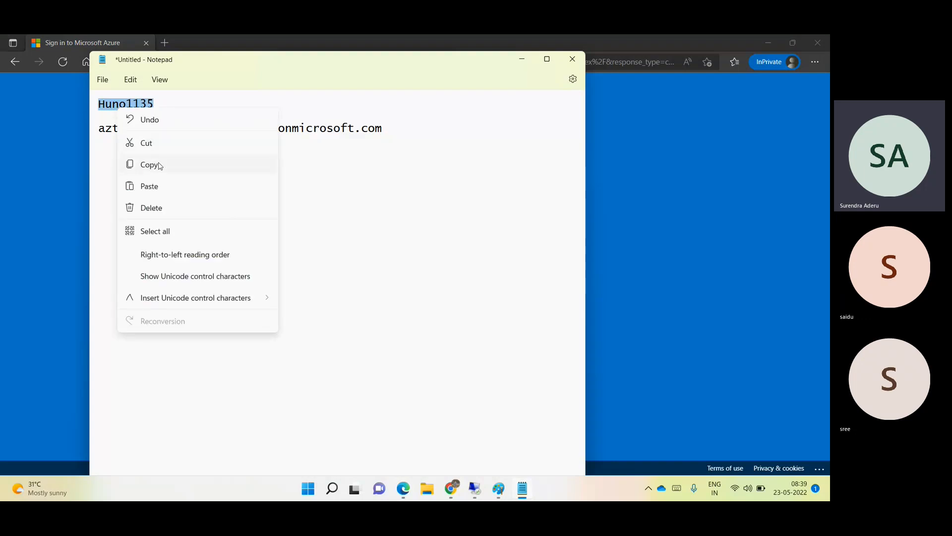
pyautogui.click(160, 165)
pyautogui.click(74, 149)
pyautogui.click(345, 288)
pyautogui.hotkey('ctrl', 'v')
pyautogui.click(487, 342)
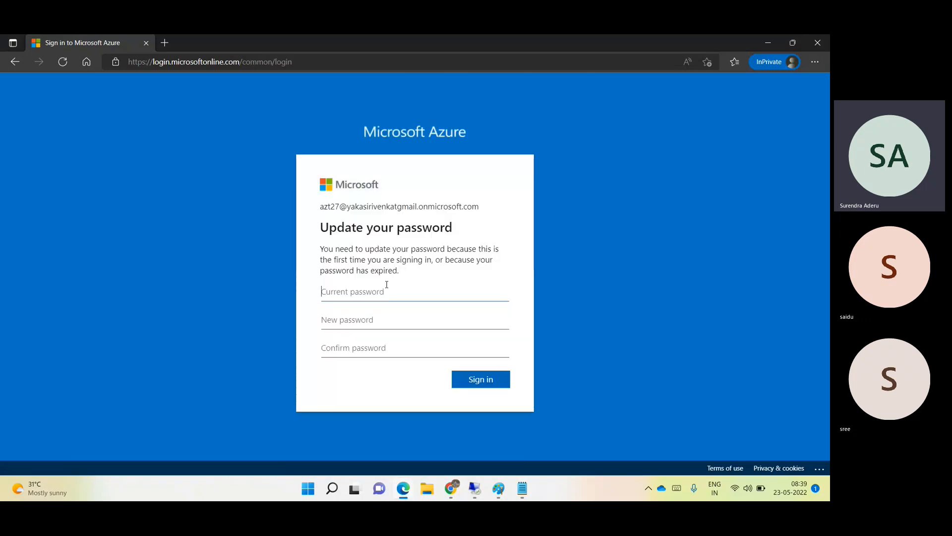
# - Replace the initial password with a new password, confirming it
pyautogui.hotkey('ctrl', 'v')
pyautogui.click(375, 320)
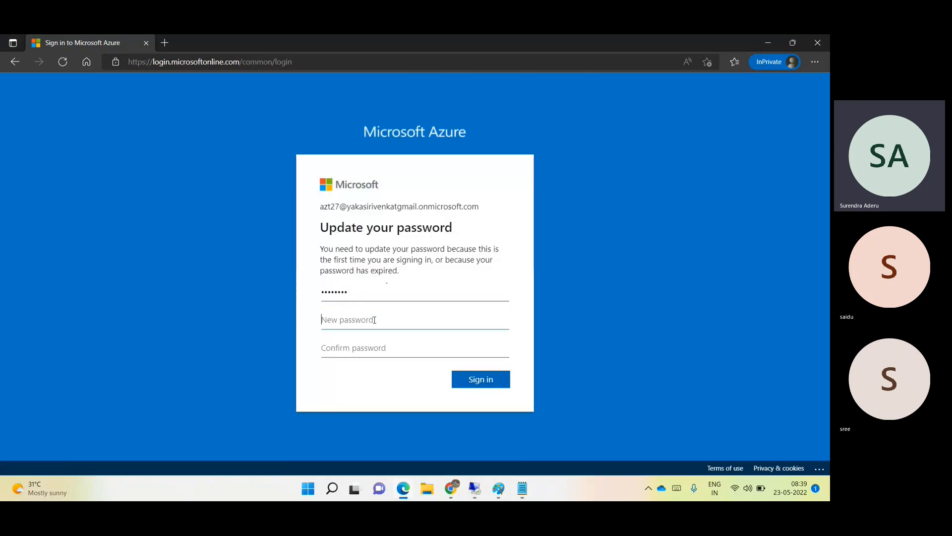
pyautogui.write('•••••••••••')
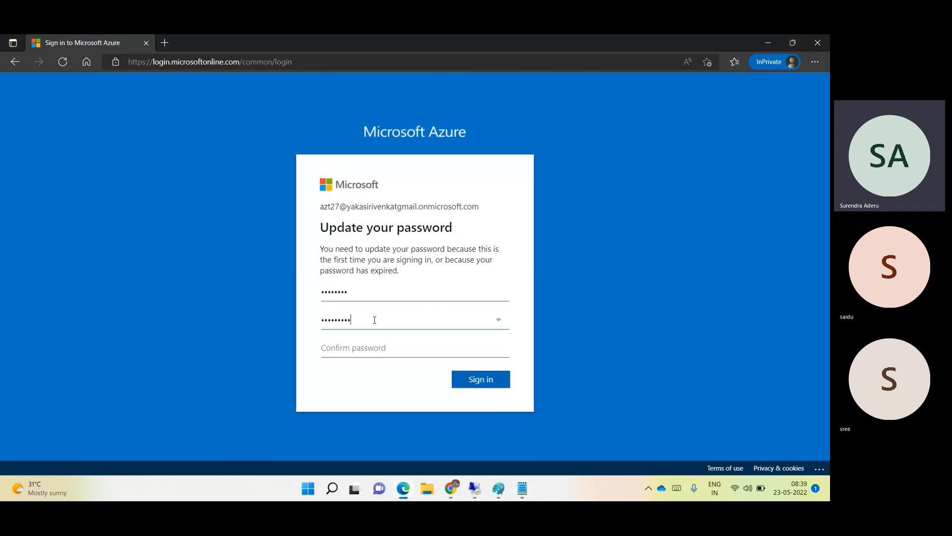
pyautogui.write('•')
pyautogui.press('Tab')
pyautogui.write('•••')
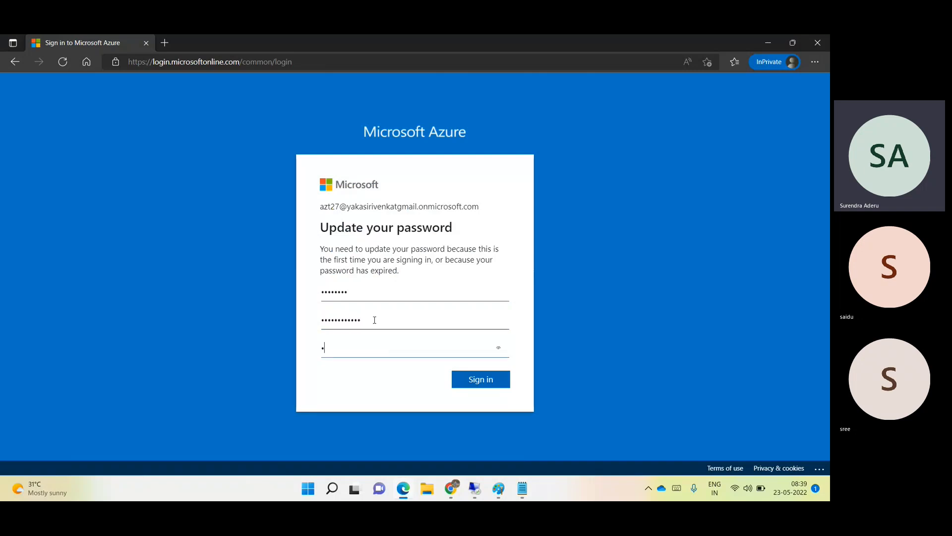
pyautogui.write('•••••••••')
pyautogui.click(491, 377)
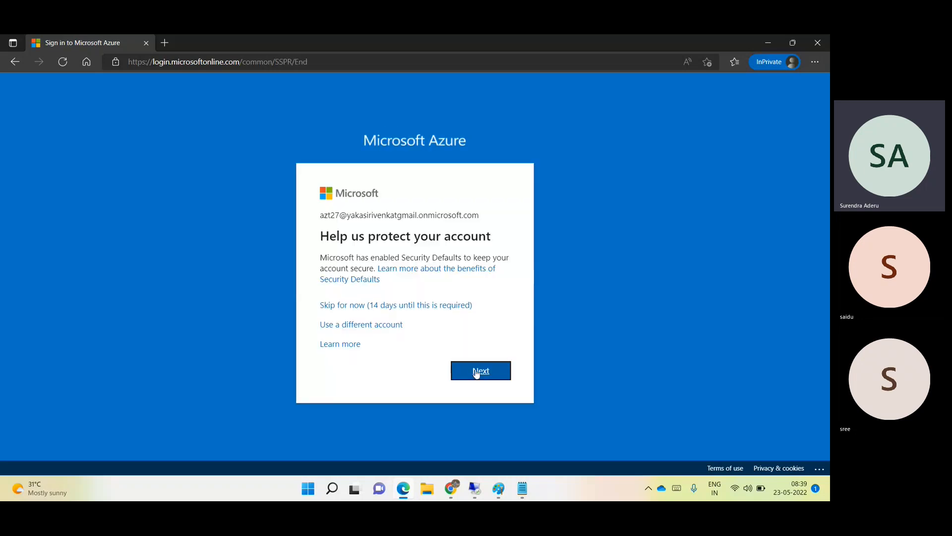
# - Skip security setup, stay signed in, and decline the portal welcome tour
pyautogui.click(355, 310)
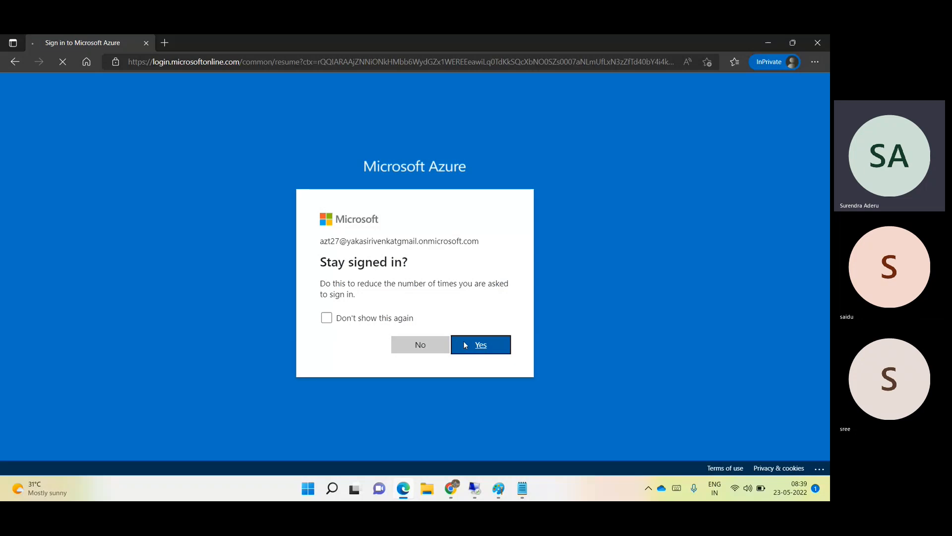
pyautogui.click(465, 344)
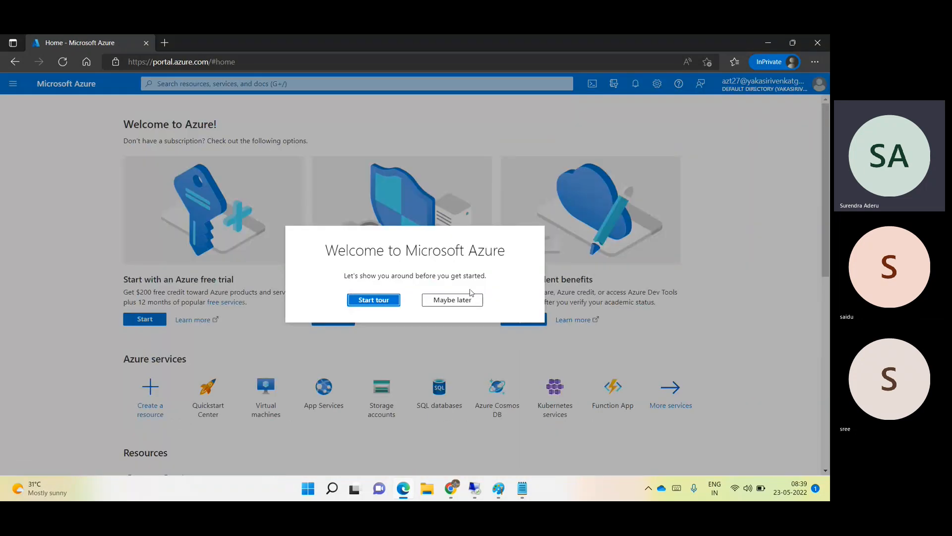
pyautogui.click(473, 299)
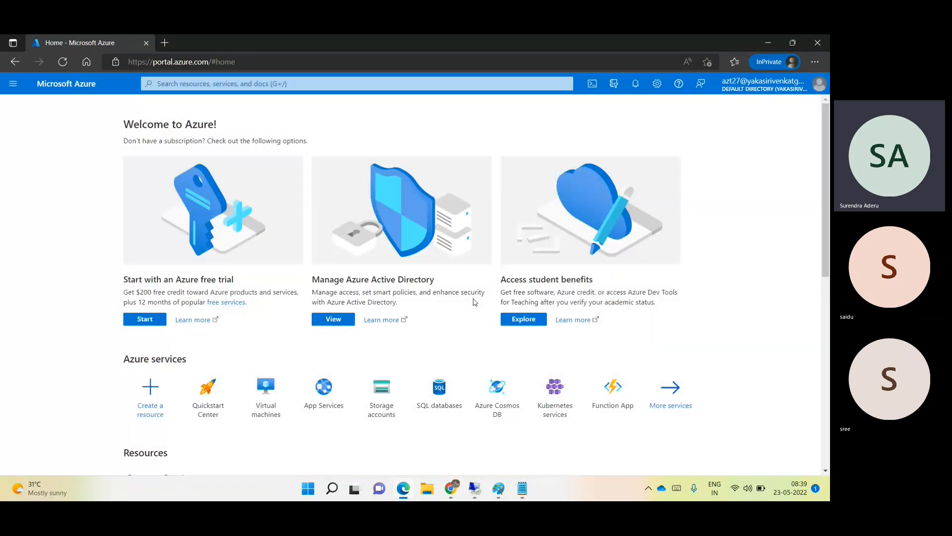
# - Close the InPrivate window, glance at the Paint diagram, and return to the Default Directory overview
pyautogui.click(811, 42)
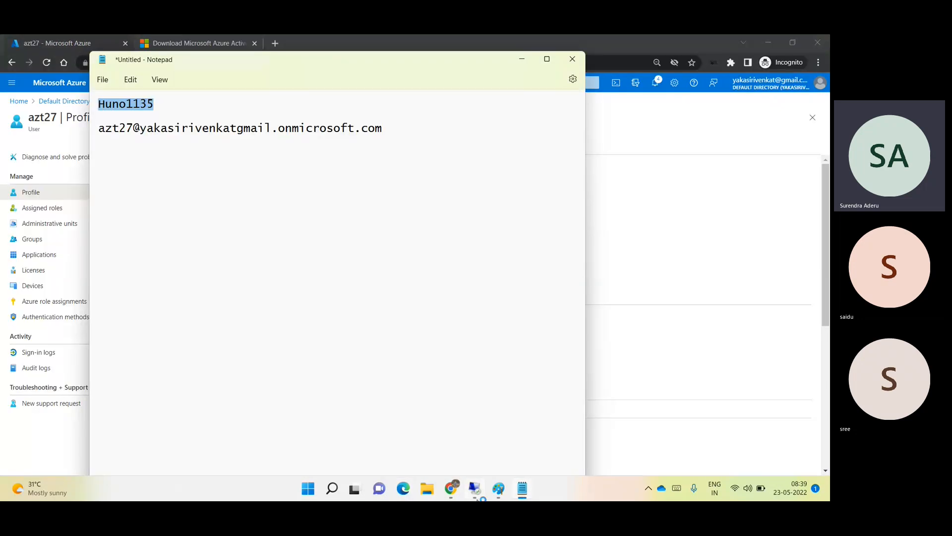
pyautogui.click(499, 489)
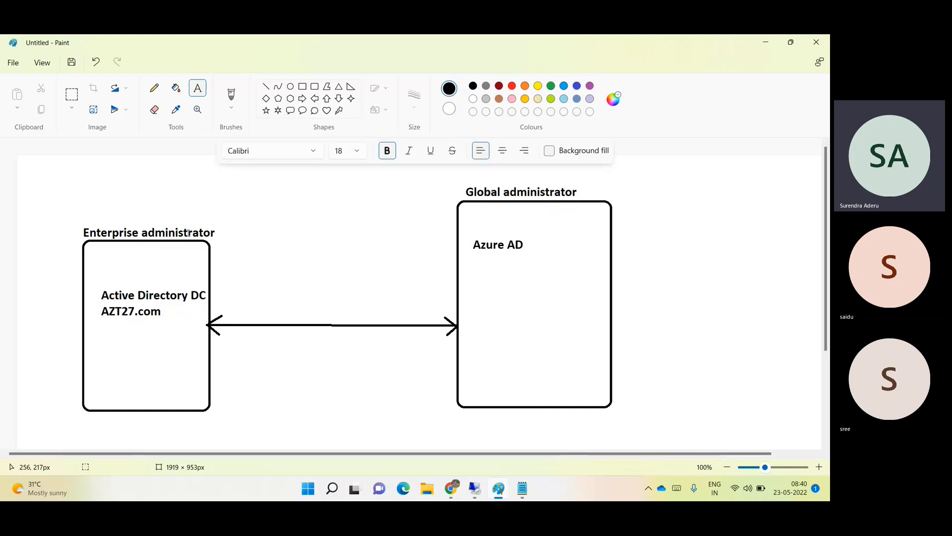
pyautogui.click(776, 39)
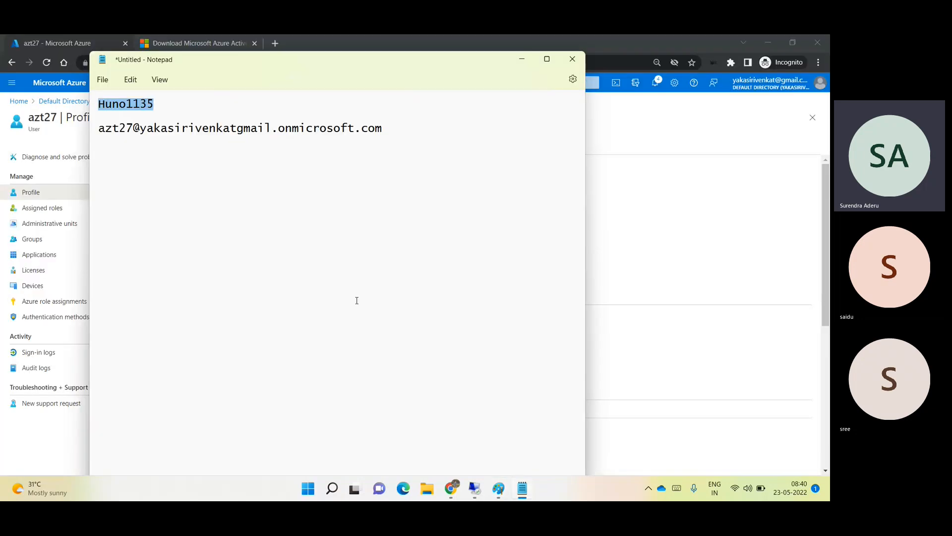
pyautogui.click(452, 491)
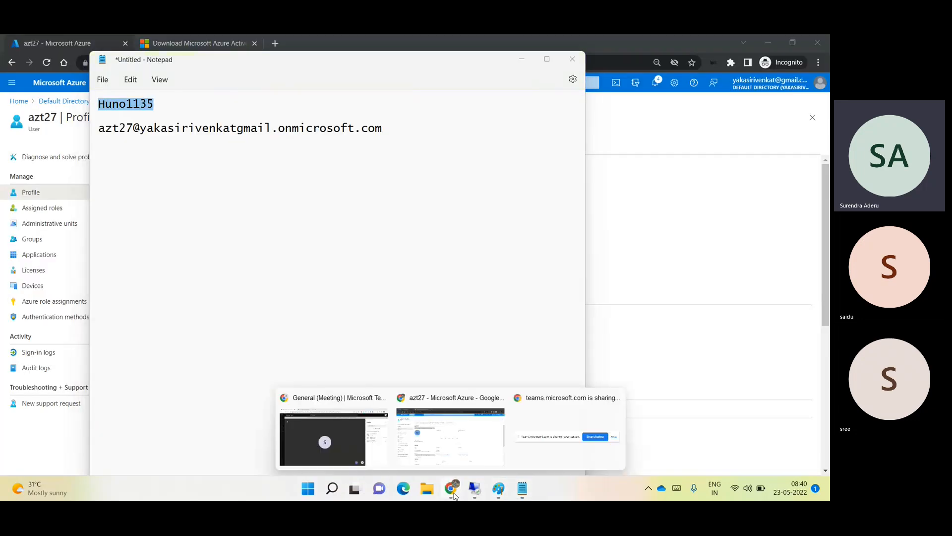
pyautogui.click(432, 451)
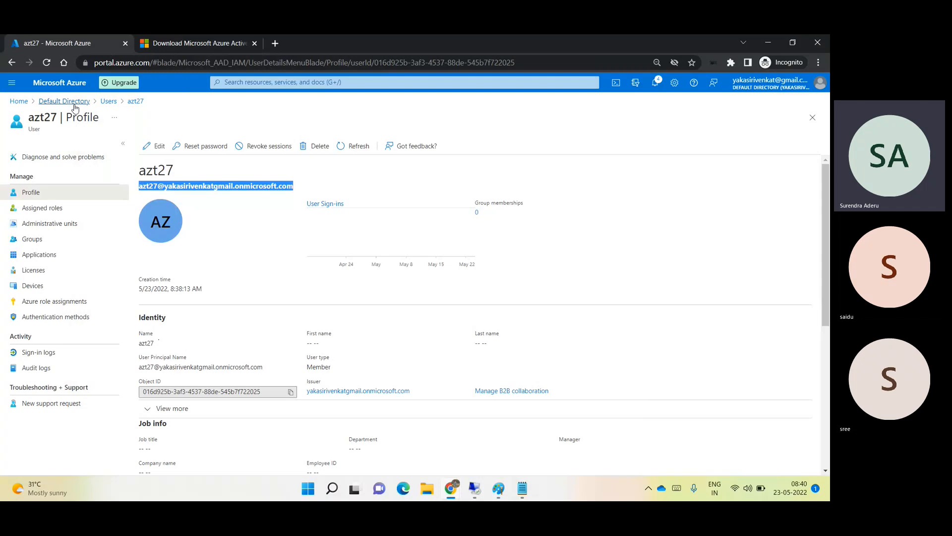
pyautogui.click(74, 101)
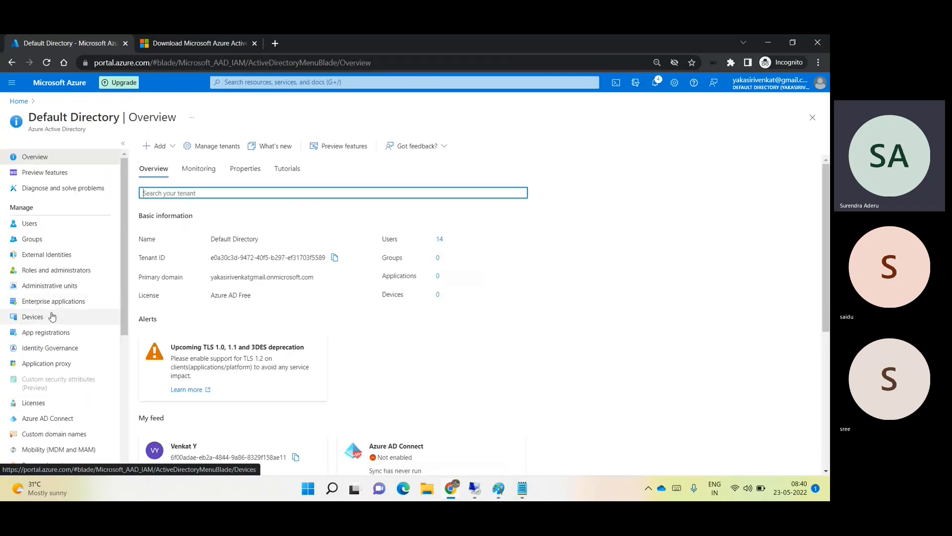
# - Open Custom domain names and highlight onmicrosoft.com in the default domain name
pyautogui.scroll(-2, 52, 316)
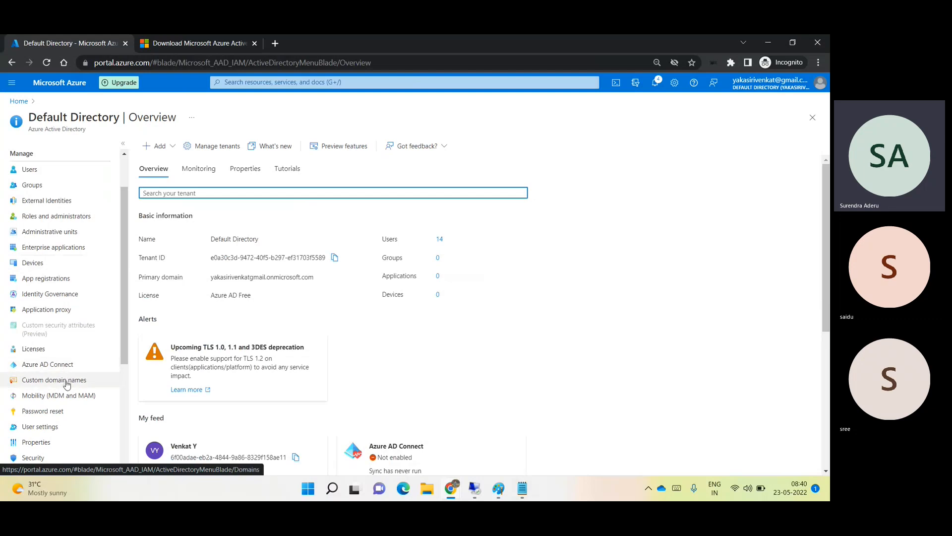
pyautogui.click(67, 386)
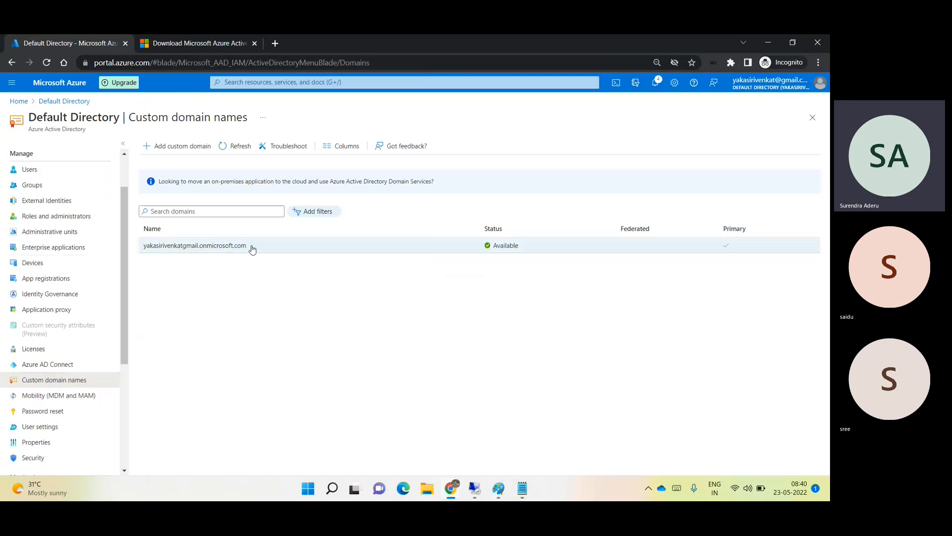
pyautogui.moveTo(251, 248); pyautogui.dragTo(199, 256)
pyautogui.moveTo(144, 245); pyautogui.dragTo(191, 254)
pyautogui.click(242, 246)
pyautogui.moveTo(253, 250); pyautogui.dragTo(199, 253)
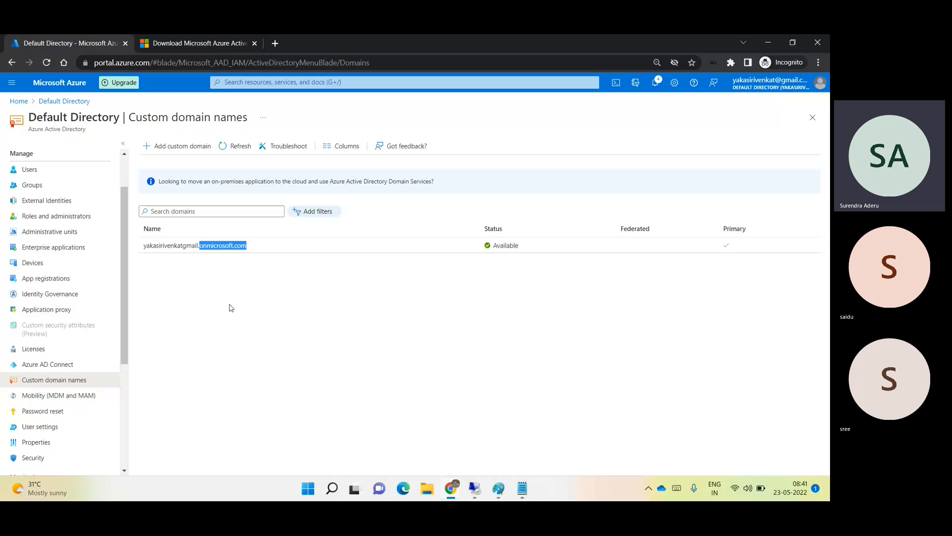
pyautogui.click(230, 307)
# - Add azt27.com as a custom domain of the directory, then bring the Teams meeting forward
pyautogui.click(204, 147)
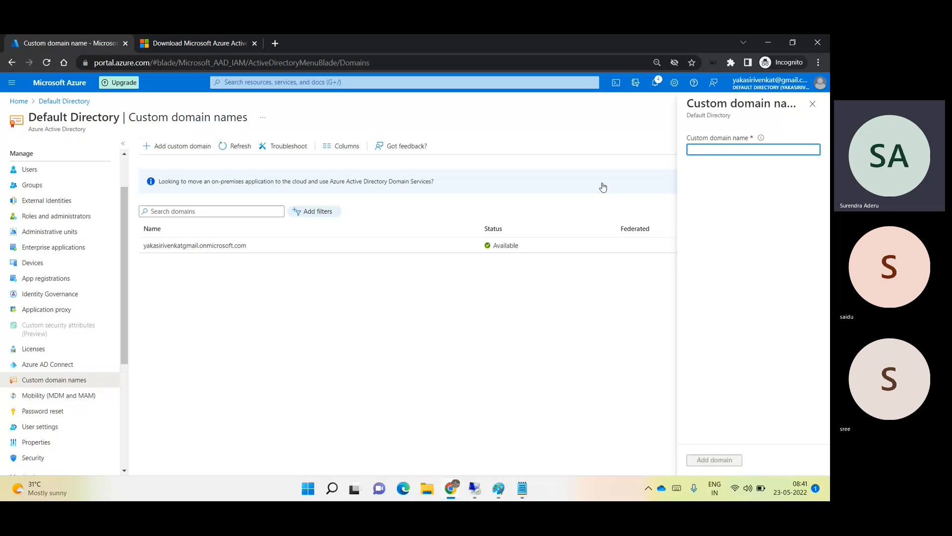
pyautogui.write('azt27')
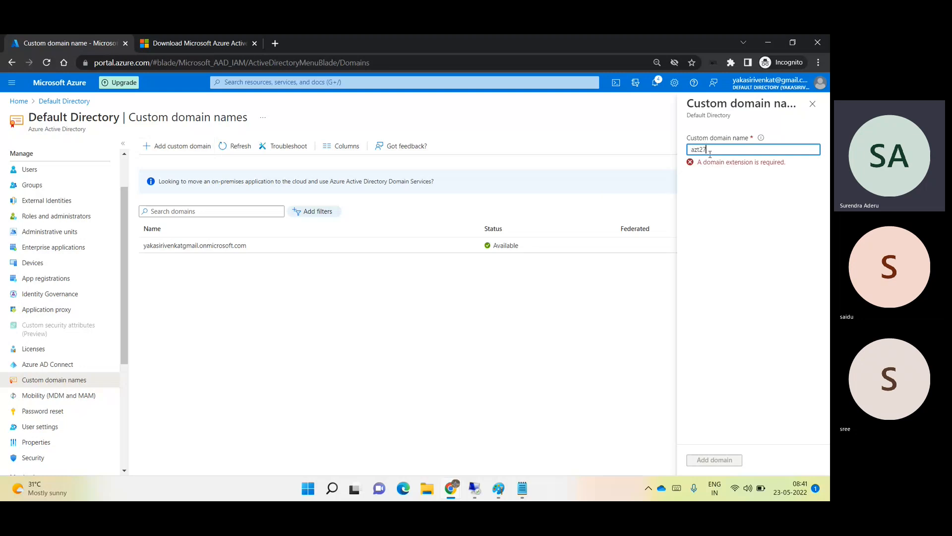
pyautogui.write('.com')
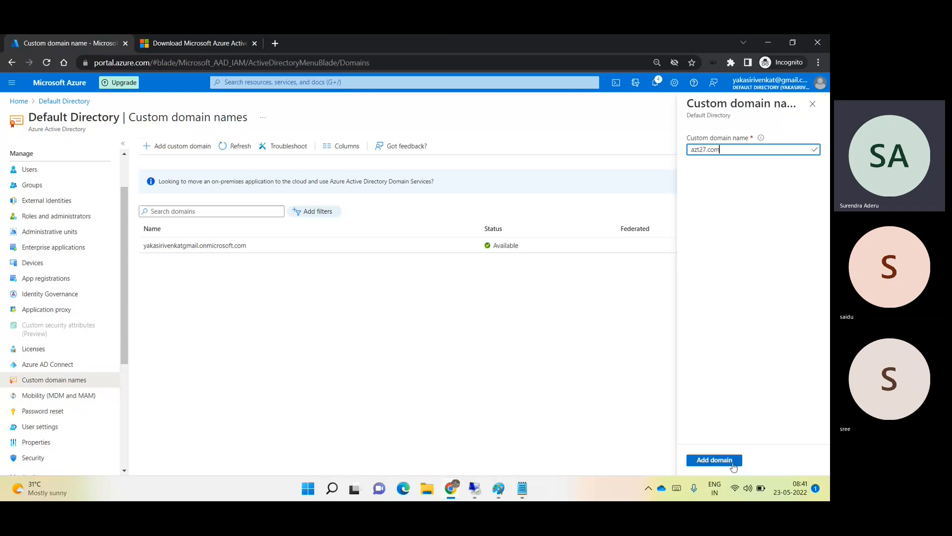
pyautogui.click(715, 460)
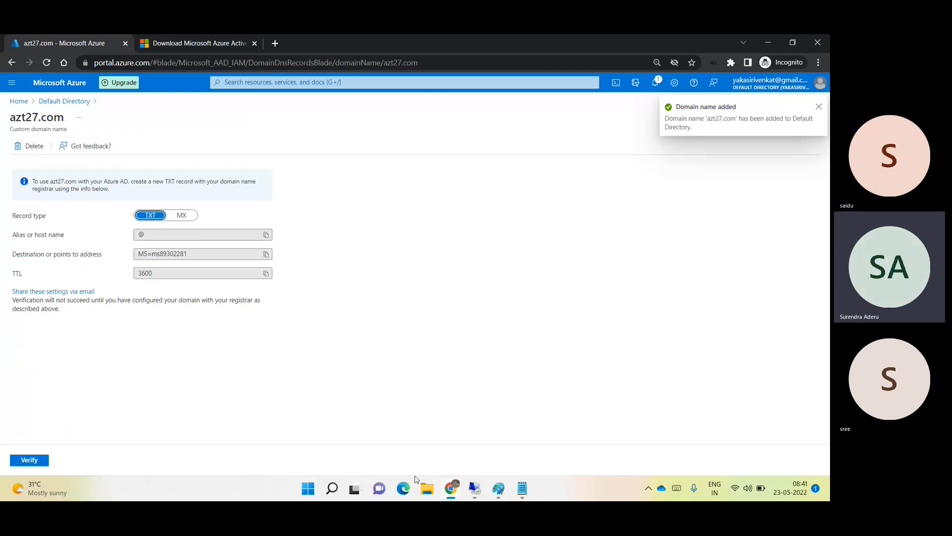
pyautogui.moveTo(453, 495)
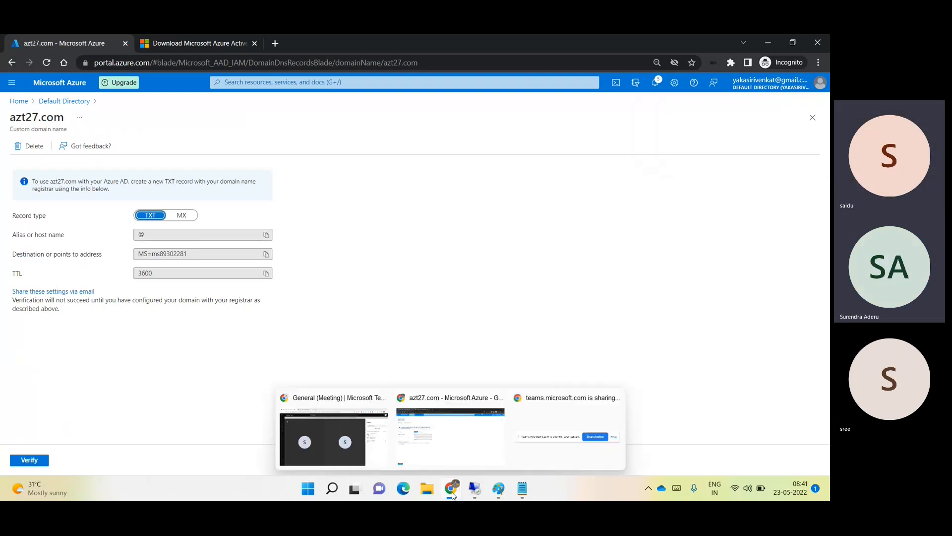
pyautogui.click(366, 462)
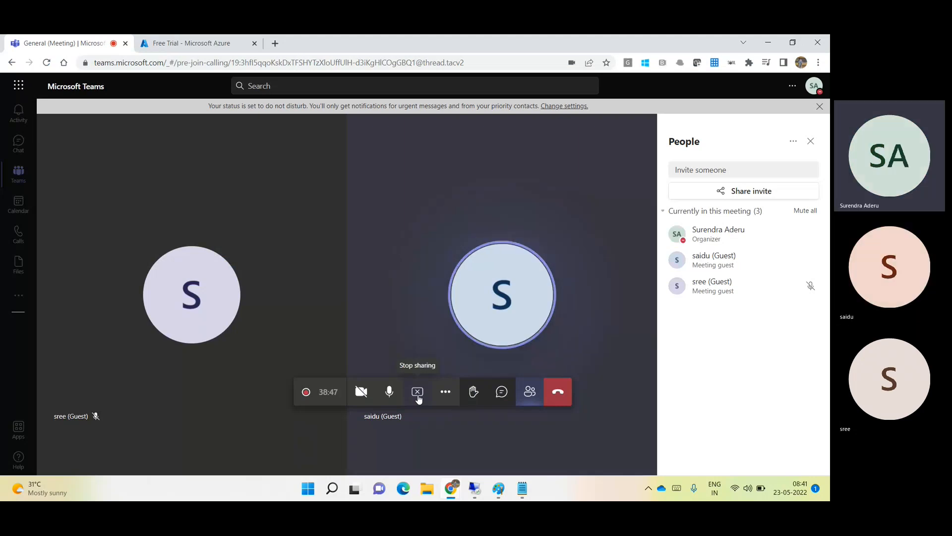
# - Stop the current Teams screen share and put the meeting window away
pyautogui.click(418, 395)
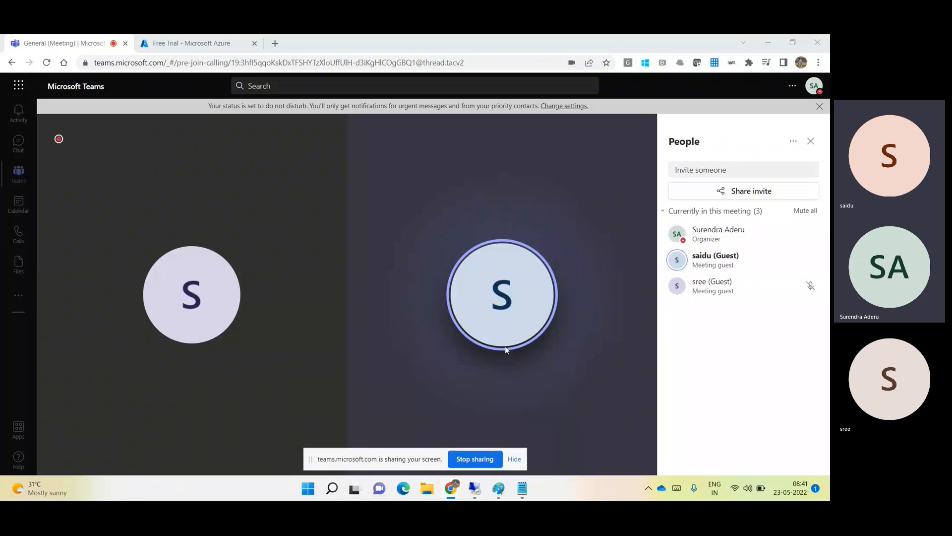
pyautogui.click(776, 40)
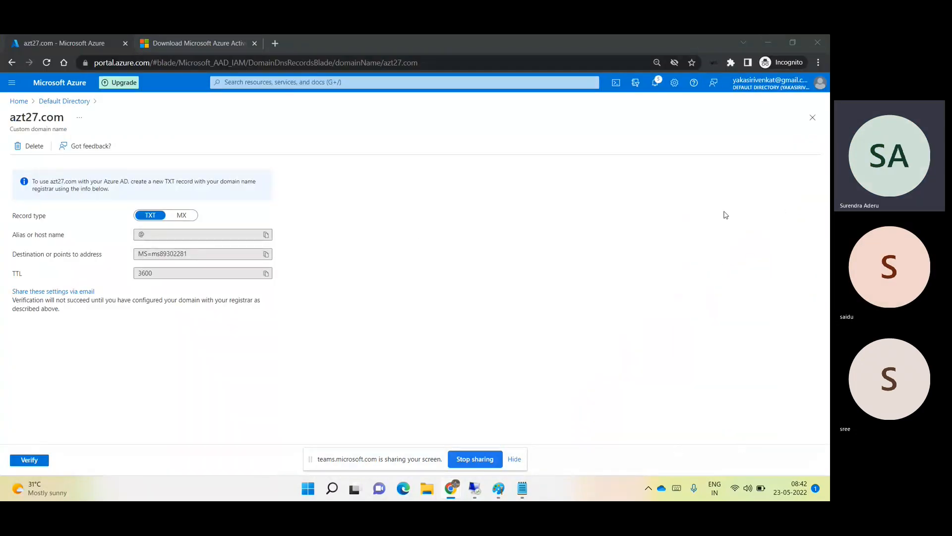
pyautogui.click(812, 117)
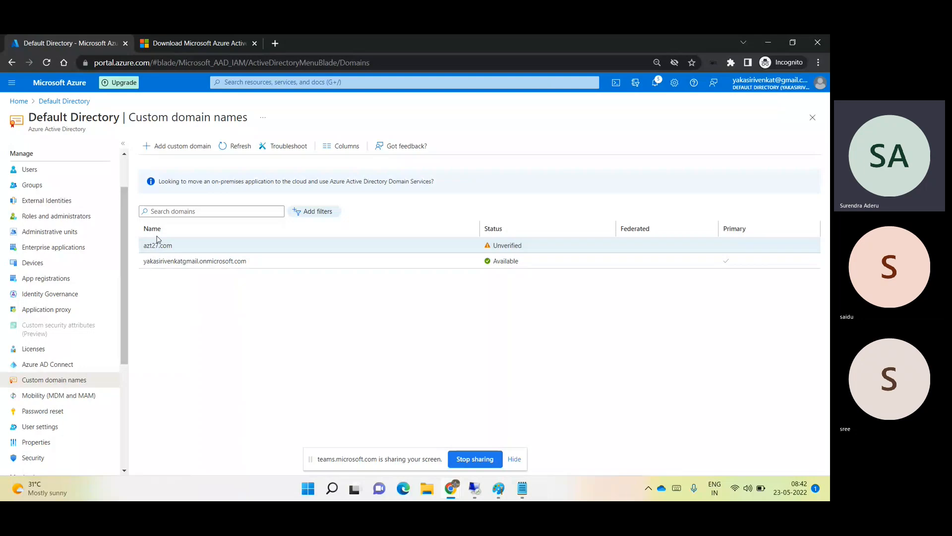
pyautogui.click(196, 148)
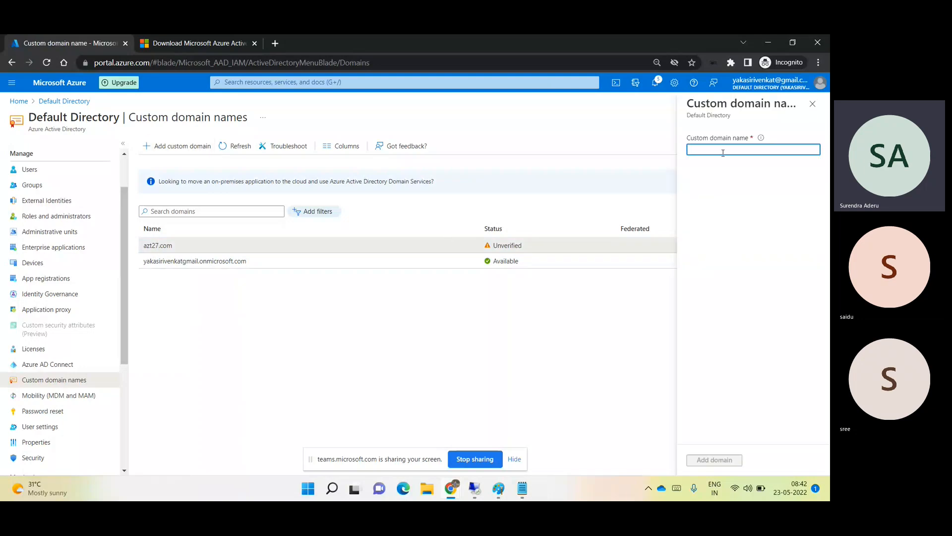
pyautogui.click(725, 460)
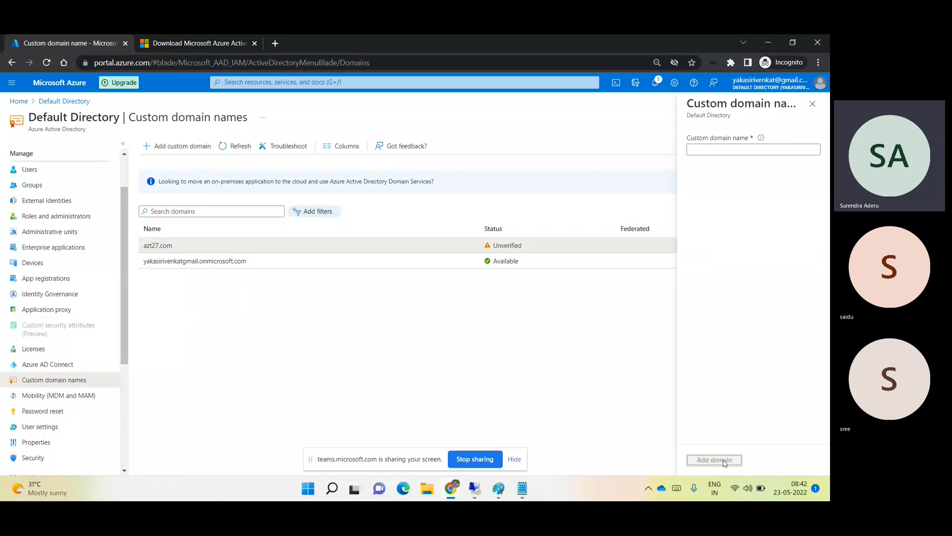
pyautogui.click(812, 103)
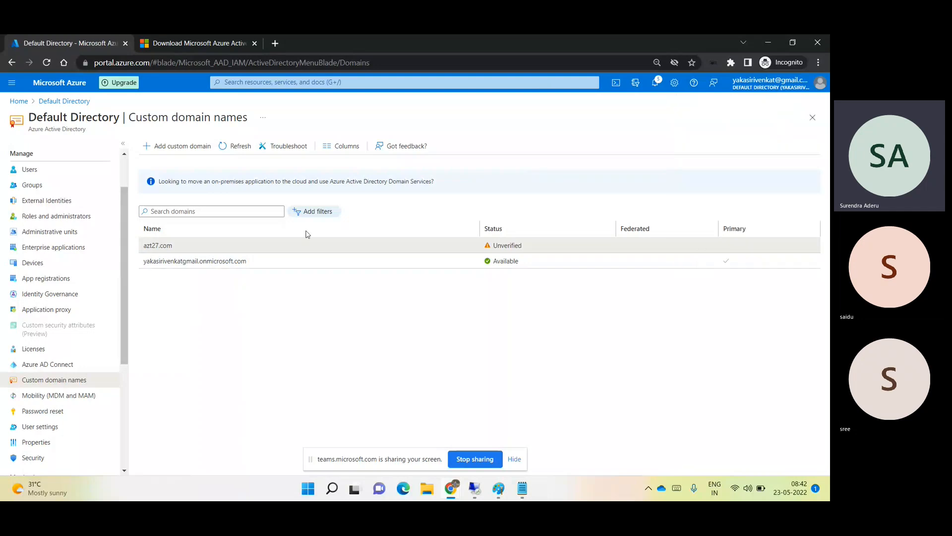
pyautogui.click(215, 253)
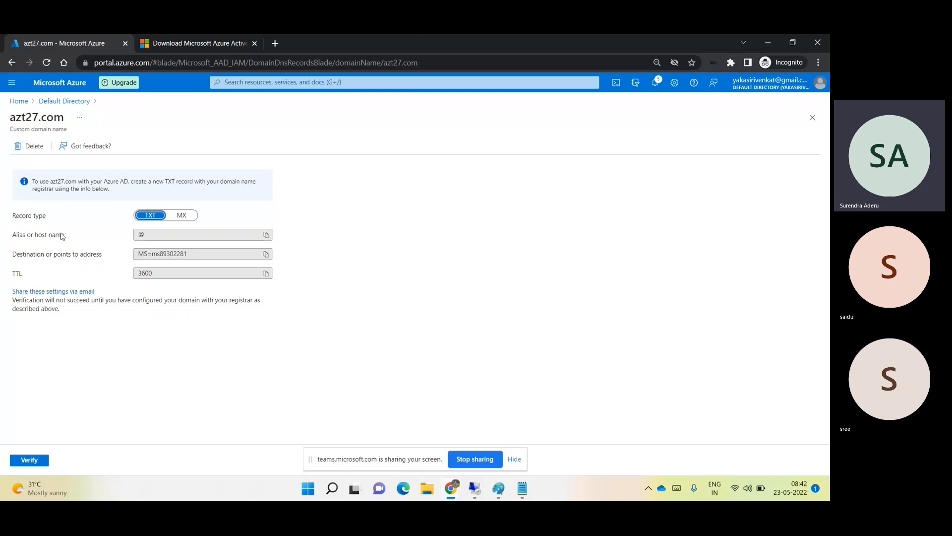
# - Review azt27.com's TXT record values (@ host, destination, TTL 3600), then close its details
pyautogui.click(135, 235)
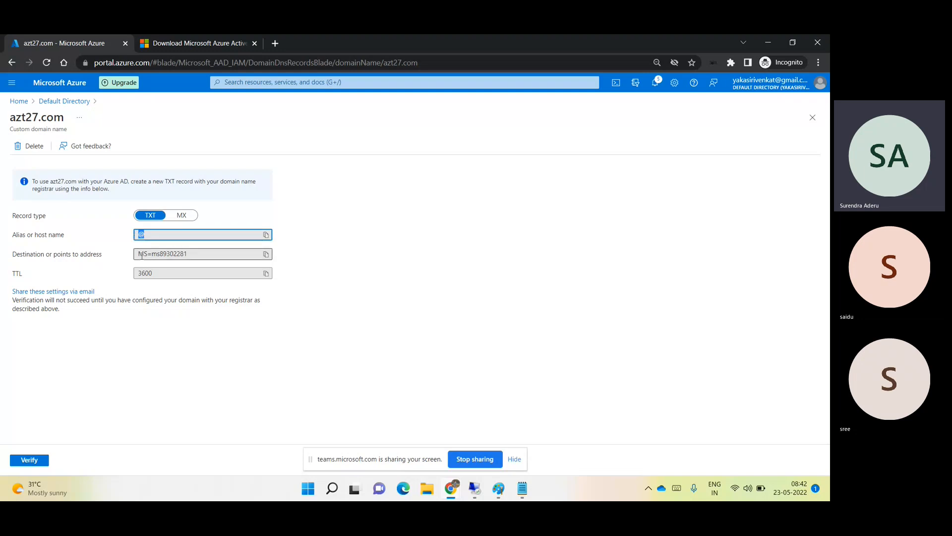
pyautogui.click(188, 253)
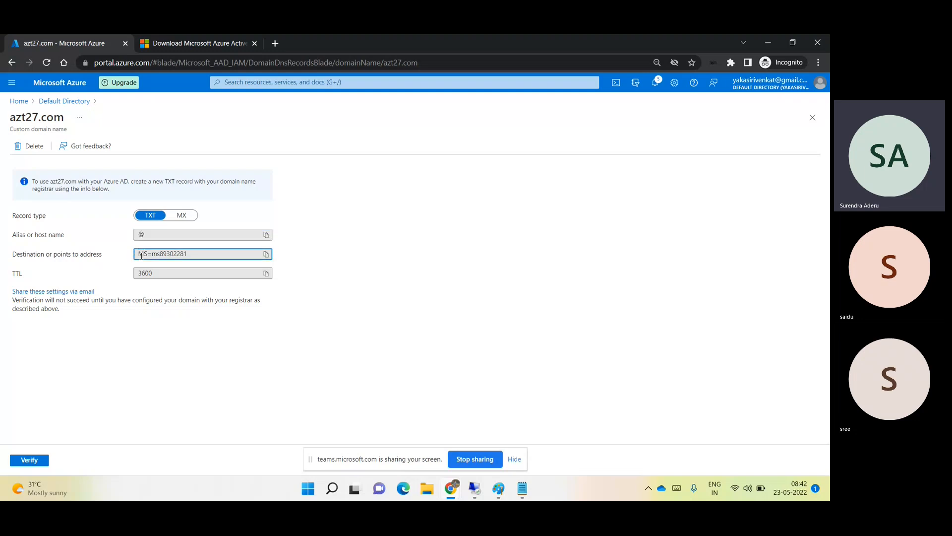
pyautogui.click(169, 272)
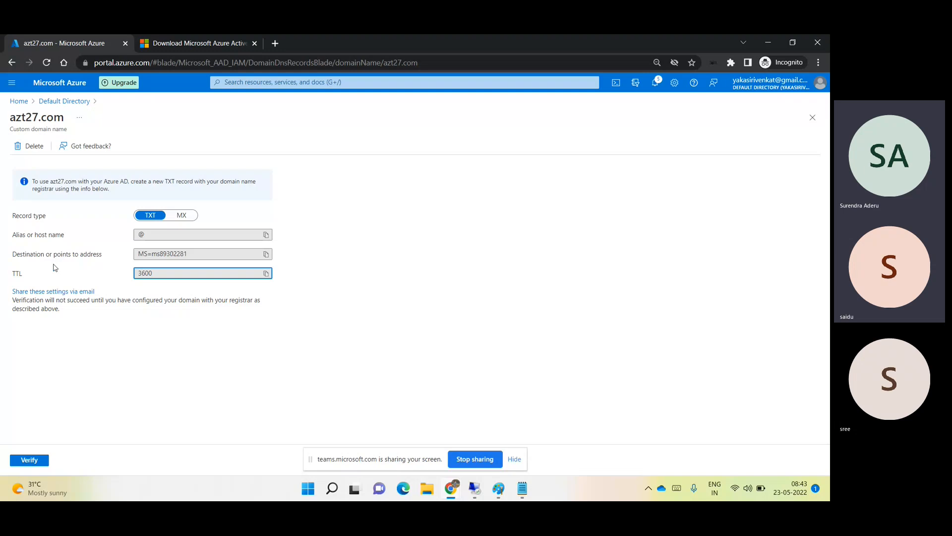
pyautogui.click(812, 118)
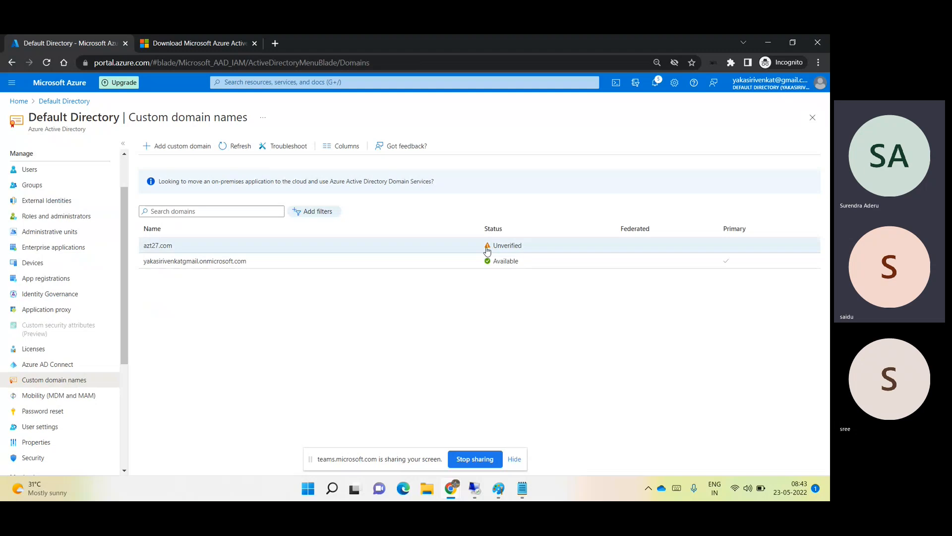
pyautogui.click(248, 245)
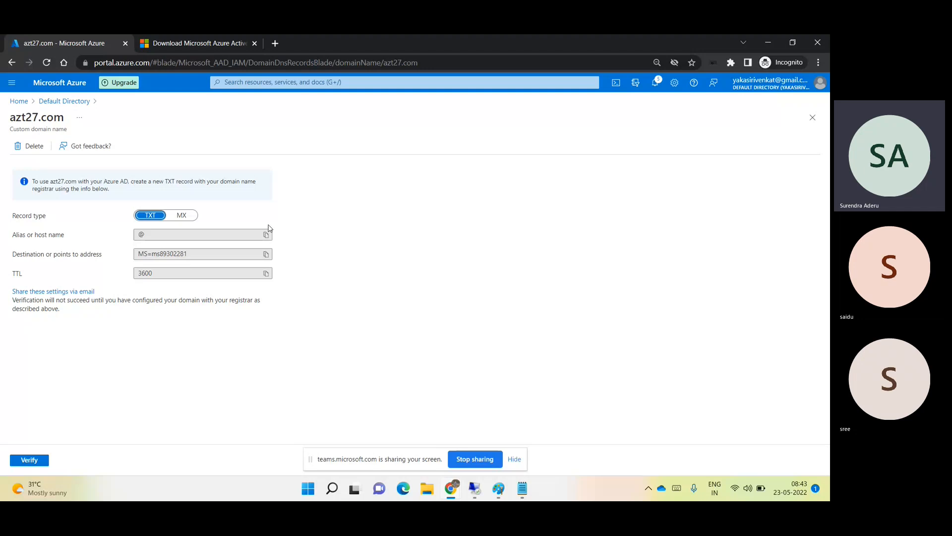
pyautogui.moveTo(159, 276); pyautogui.dragTo(130, 288)
pyautogui.click(204, 350)
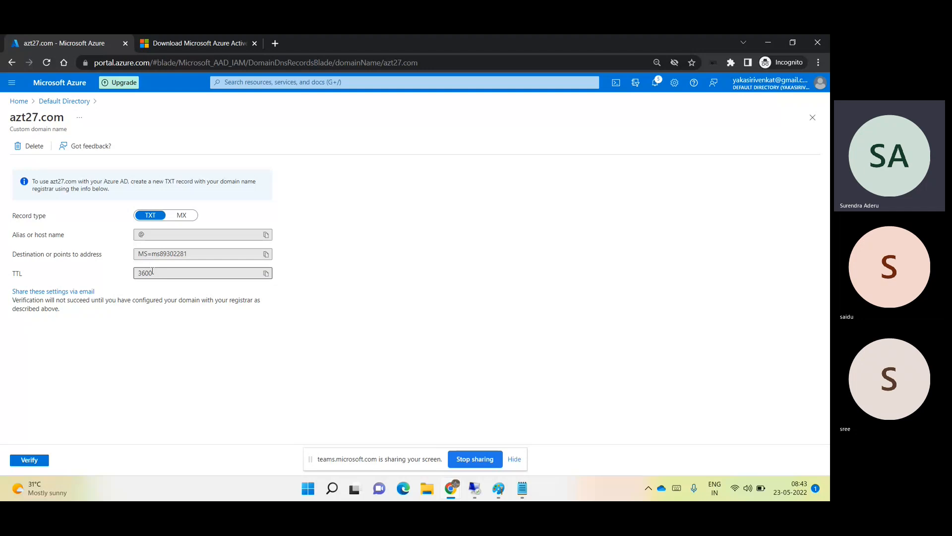
pyautogui.moveTo(152, 271); pyautogui.dragTo(132, 280)
pyautogui.click(208, 349)
pyautogui.click(816, 122)
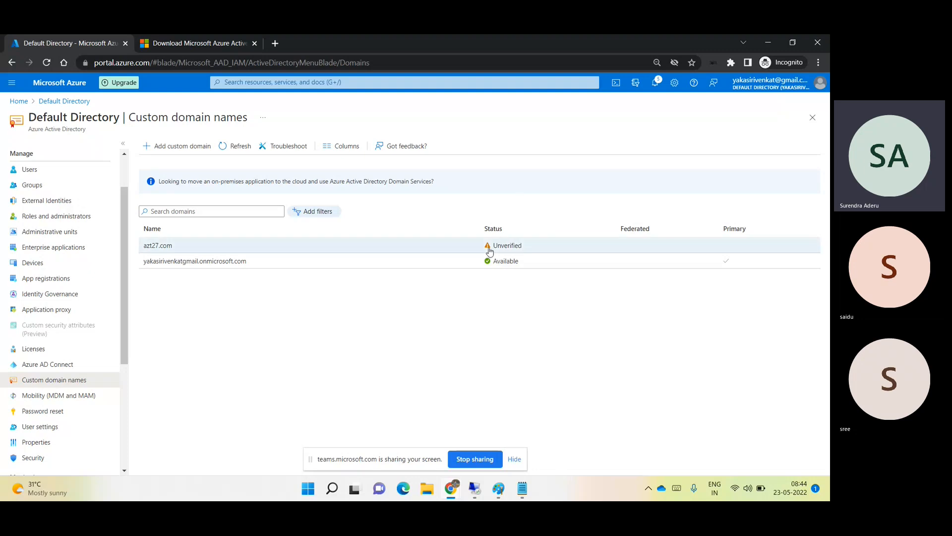
pyautogui.click(438, 243)
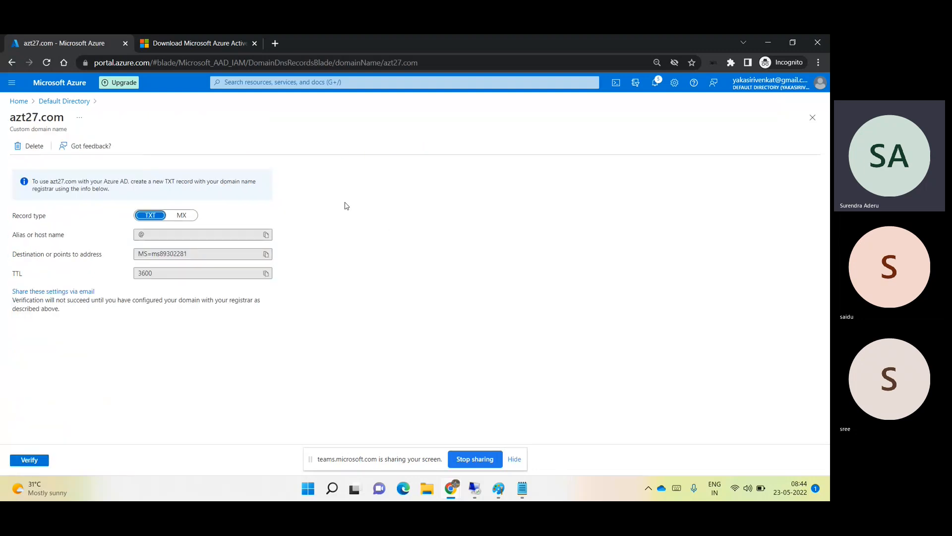
pyautogui.click(813, 117)
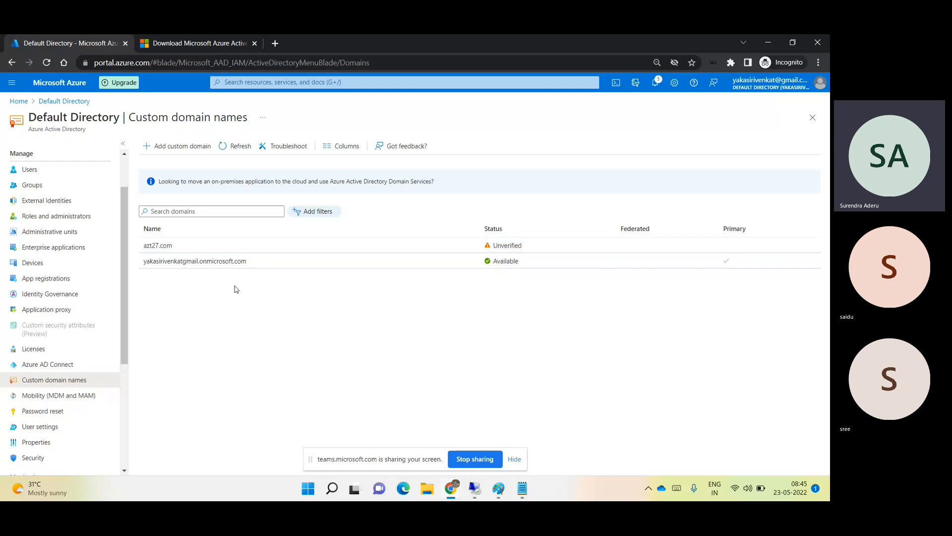
# - Show All users in the portal, close Enterprise Admins properties and ADUC, and restore Azure AD Connect
pyautogui.click(53, 169)
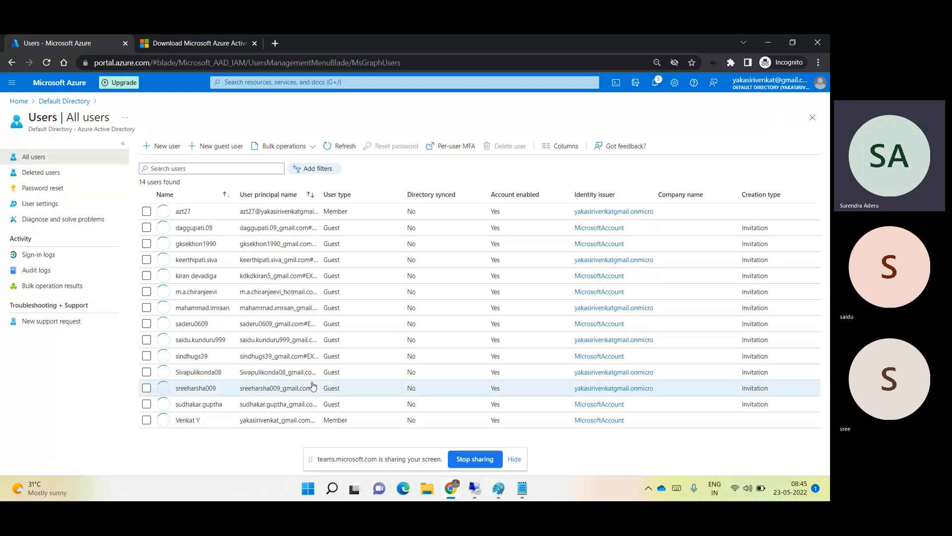
pyautogui.click(478, 493)
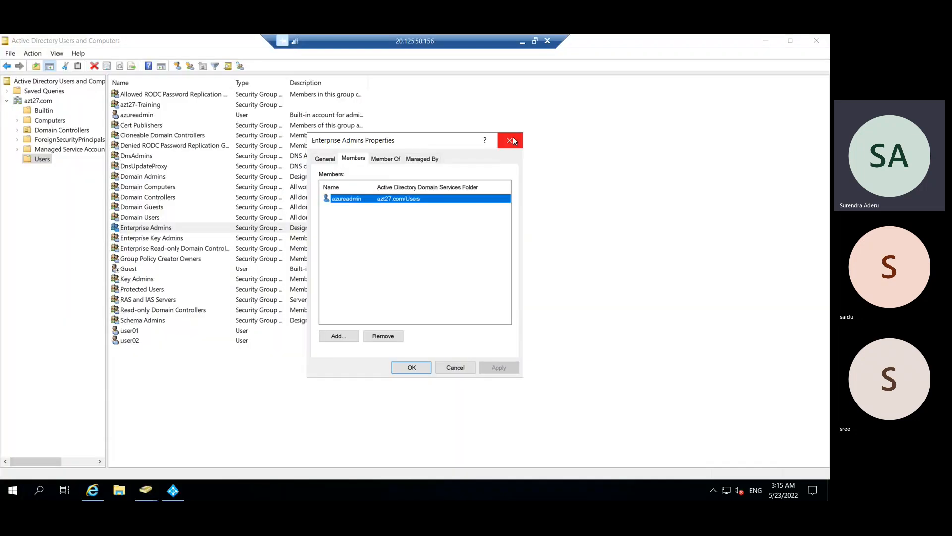
pyautogui.click(511, 140)
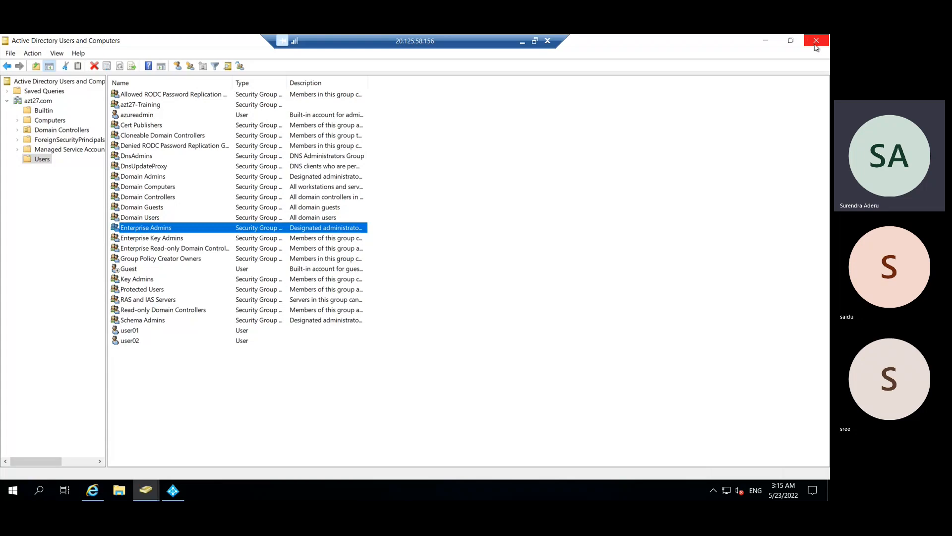
pyautogui.click(814, 43)
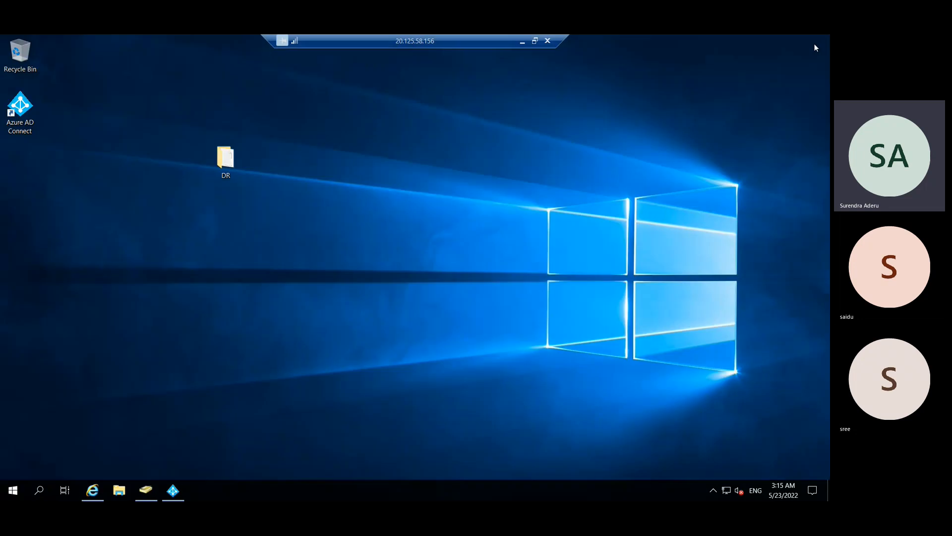
pyautogui.click(172, 491)
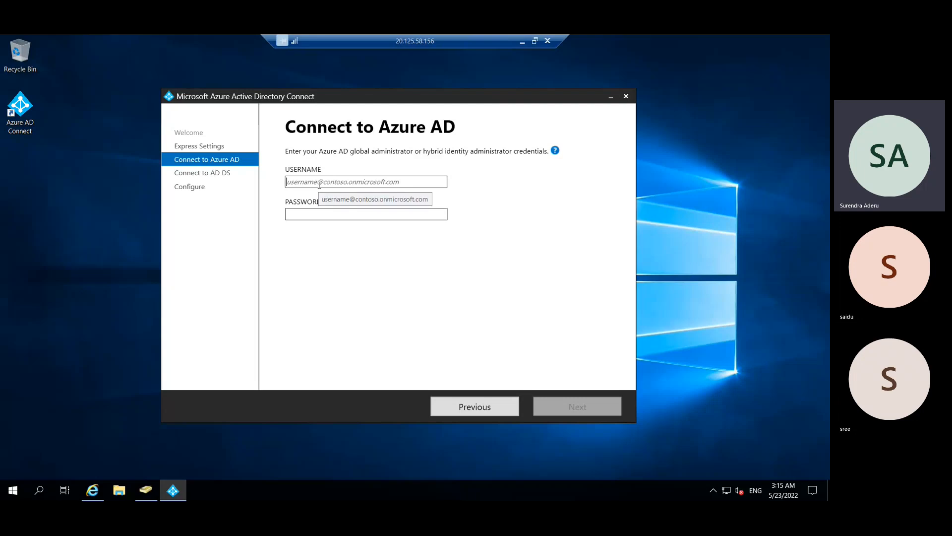
pyautogui.click(522, 42)
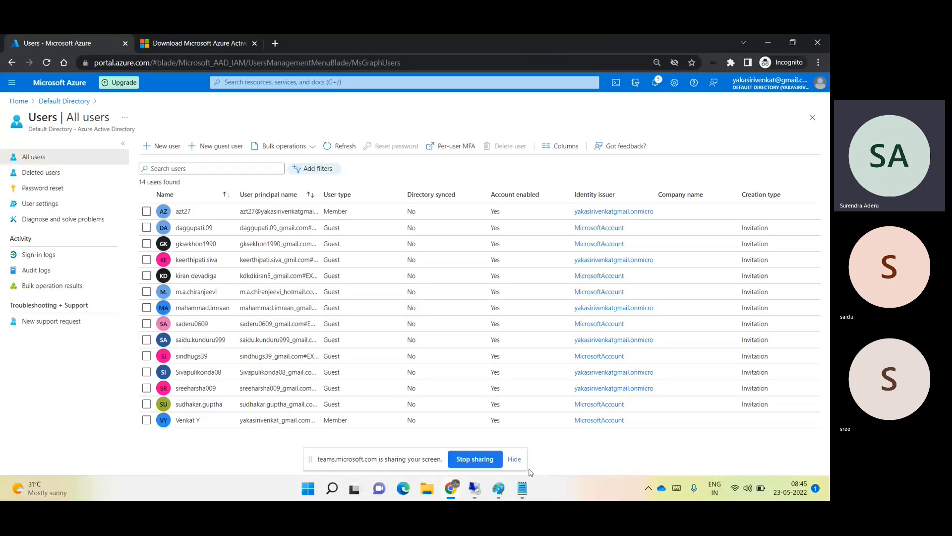
# - Copy the admin account's sign-in address from the Notepad credentials note, then return to the server
pyautogui.click(524, 490)
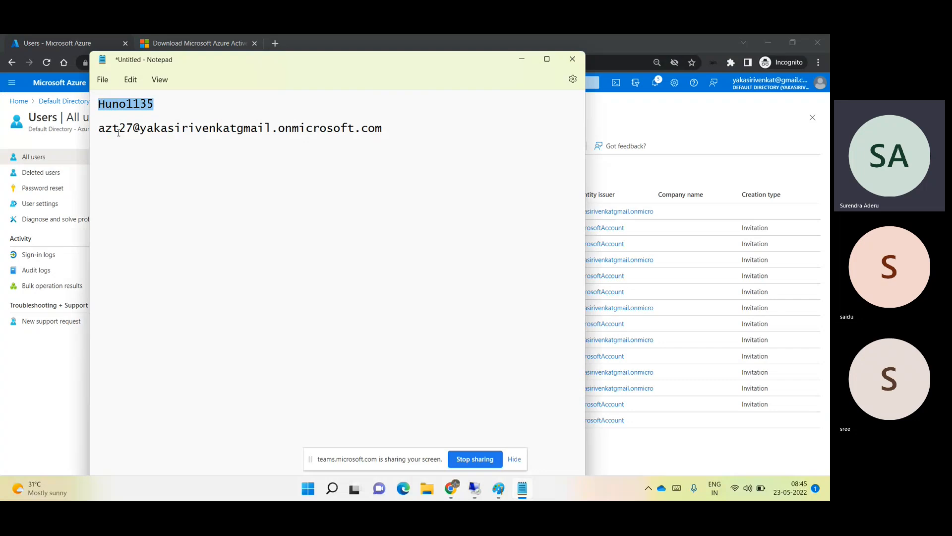
pyautogui.moveTo(98, 129); pyautogui.dragTo(383, 133)
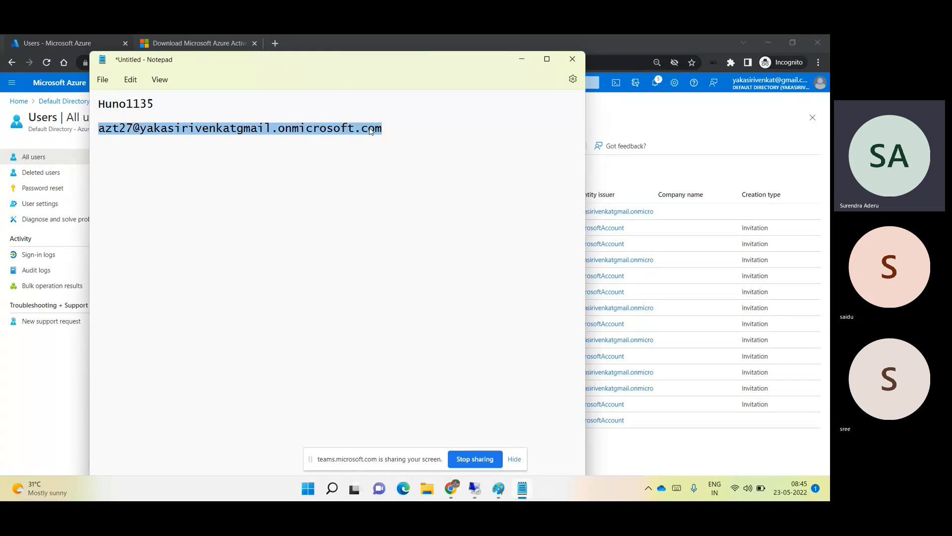
pyautogui.rightClick(369, 131)
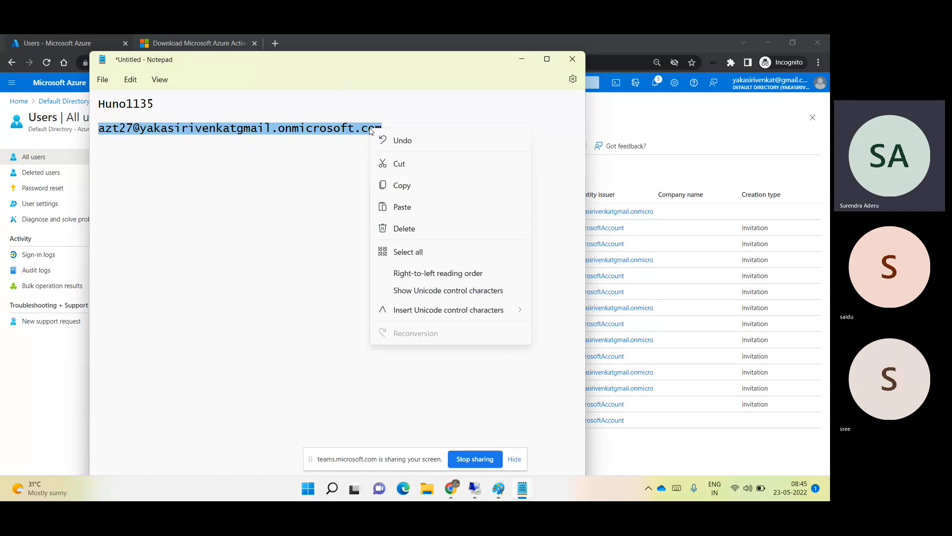
pyautogui.click(399, 185)
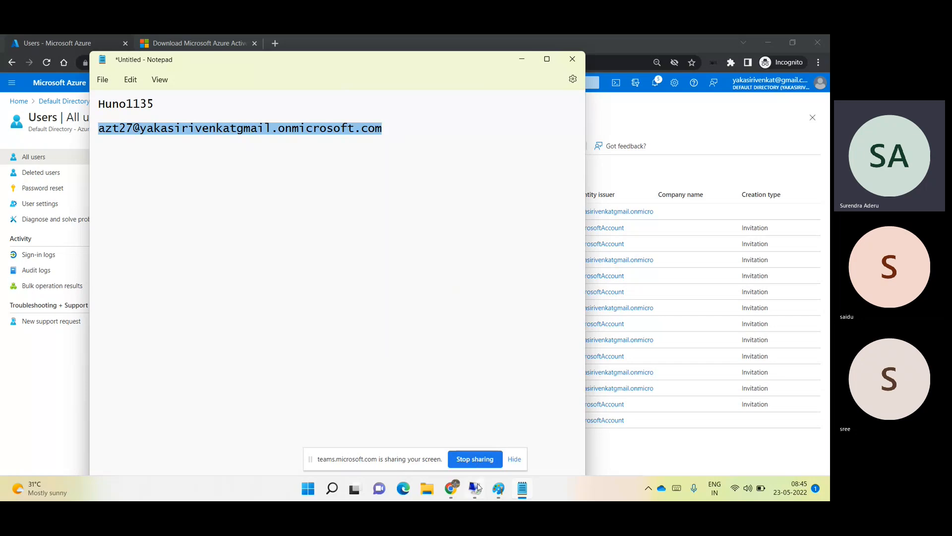
pyautogui.click(476, 486)
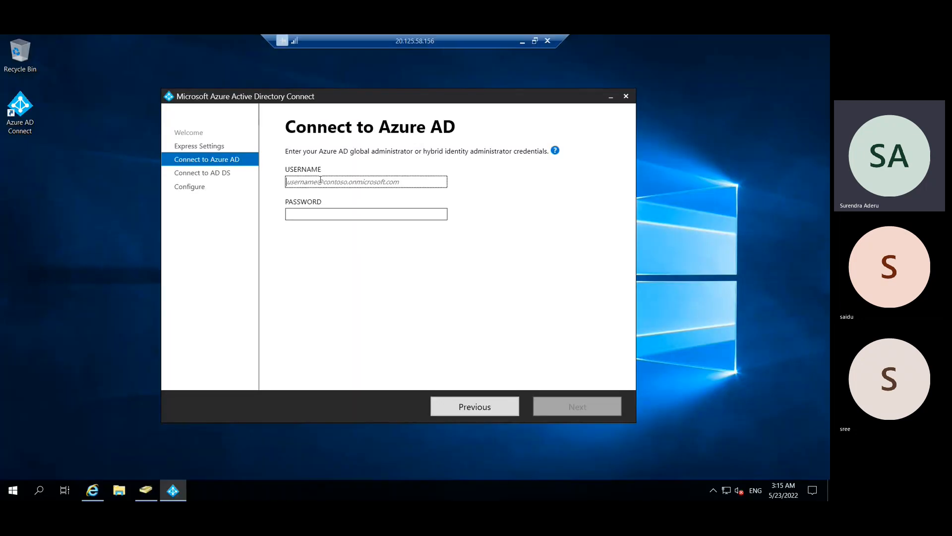
# - Enter the pasted Azure AD admin address and its password in Azure AD Connect and submit
pyautogui.hotkey('ctrl', 'v')
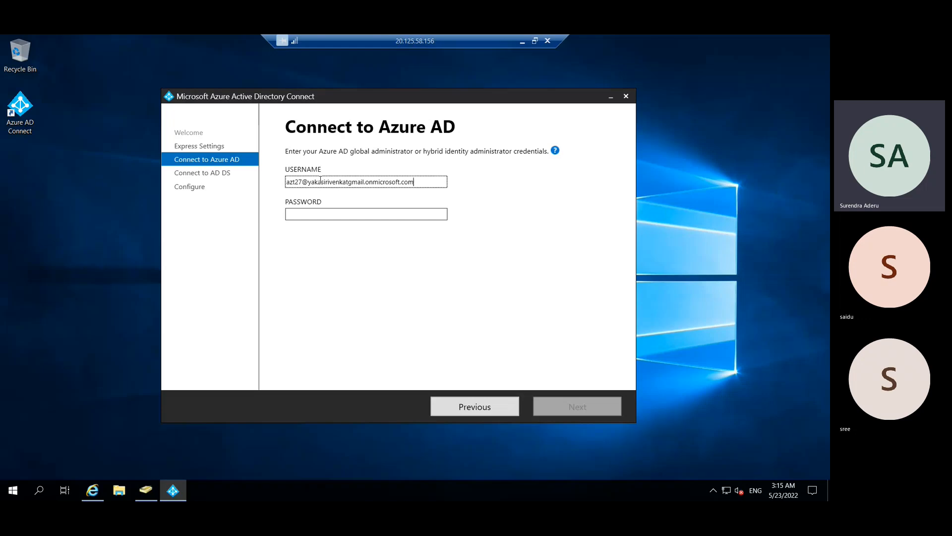
pyautogui.click(334, 217)
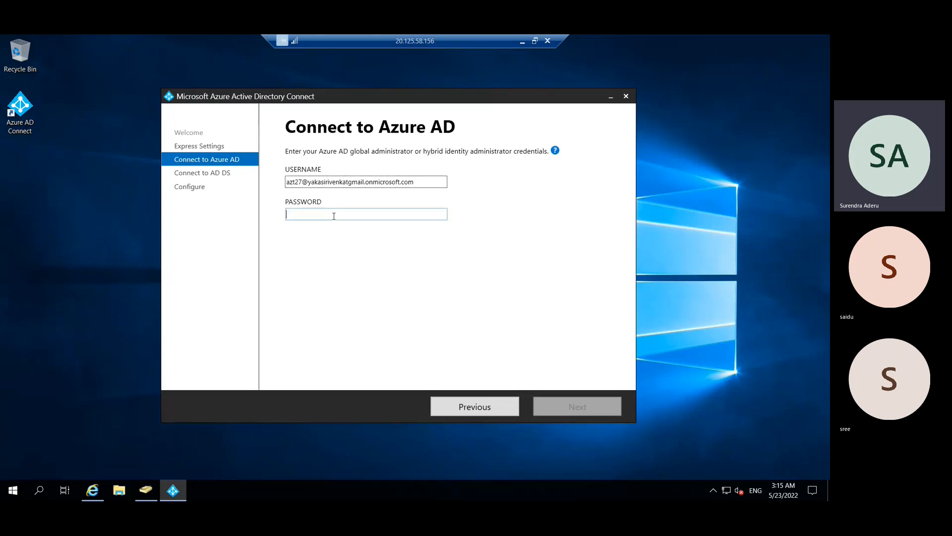
pyautogui.write('•••••')
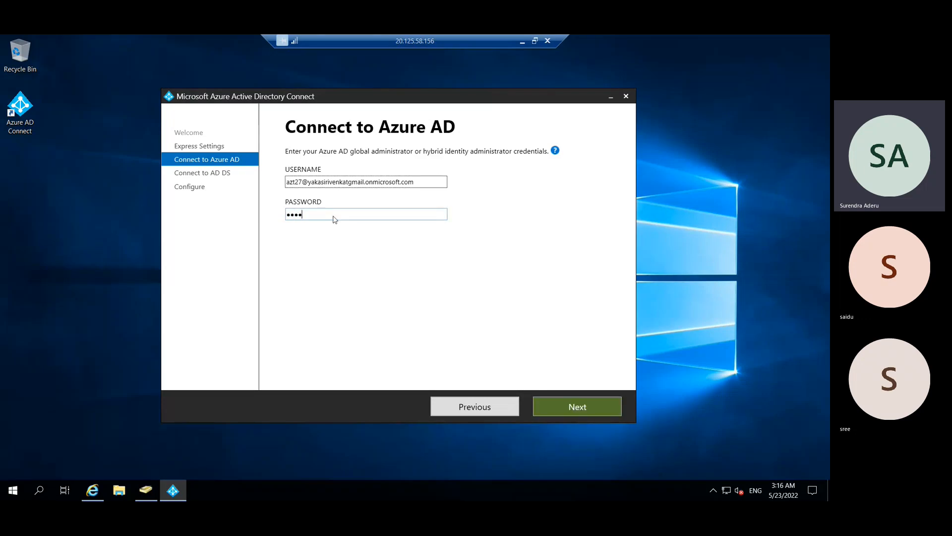
pyautogui.write('•••••••')
pyautogui.click(581, 404)
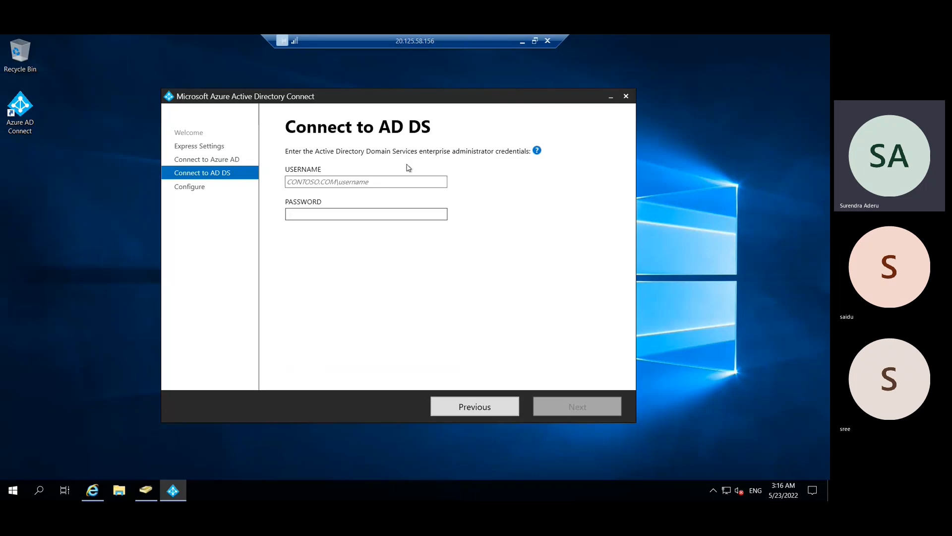
# - Enter AD DS credentials azt27.com\azeadmin with its password and submit them
pyautogui.click(357, 182)
pyautogui.write('azt27.com')
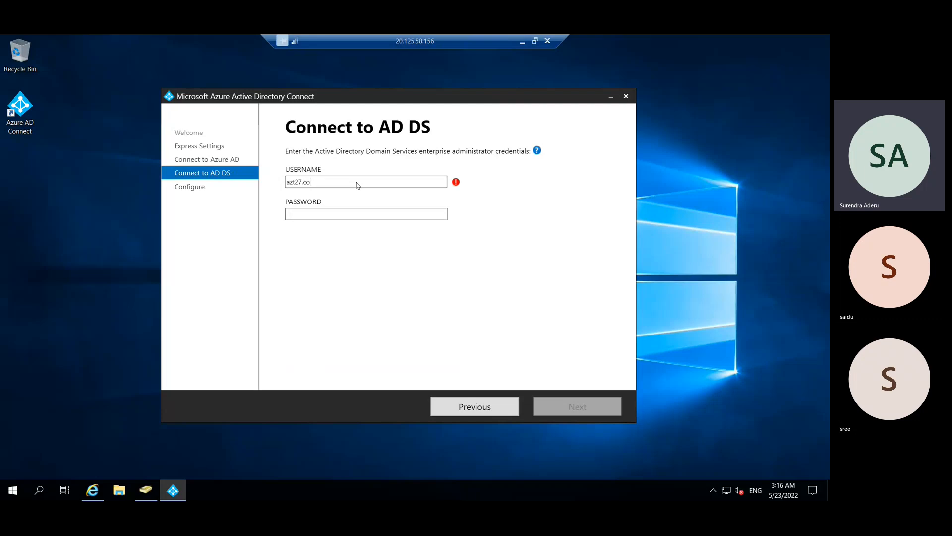
pyautogui.write('\\azur')
pyautogui.write('eadmin')
pyautogui.press('Tab')
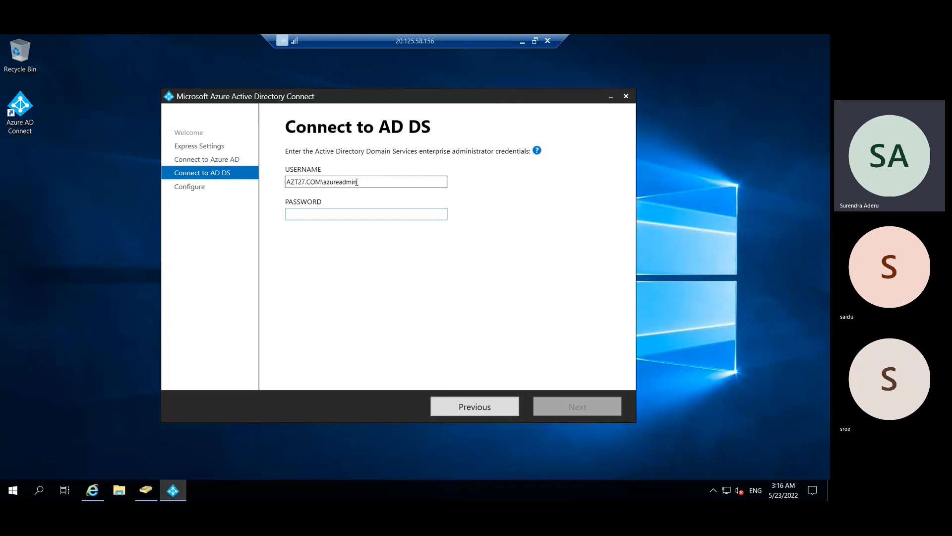
pyautogui.write('••••••••••••')
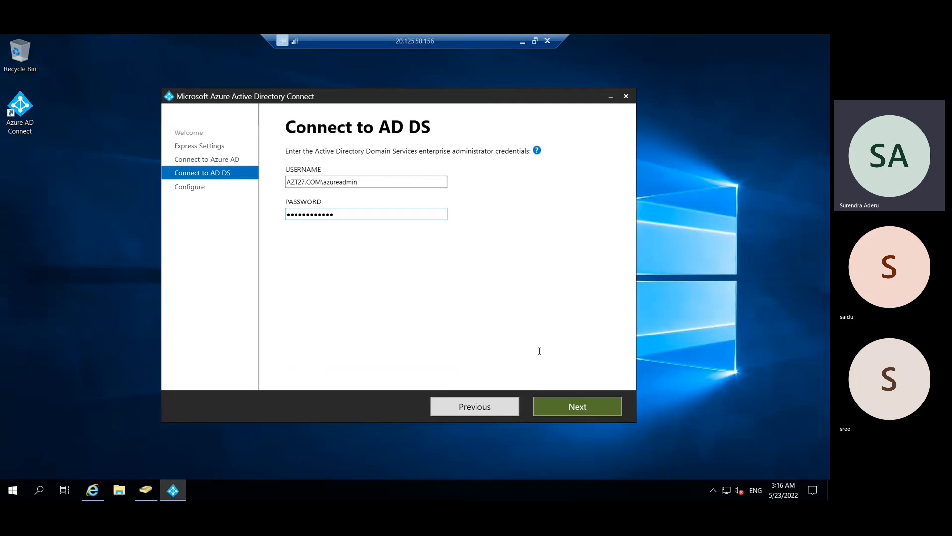
pyautogui.click(583, 410)
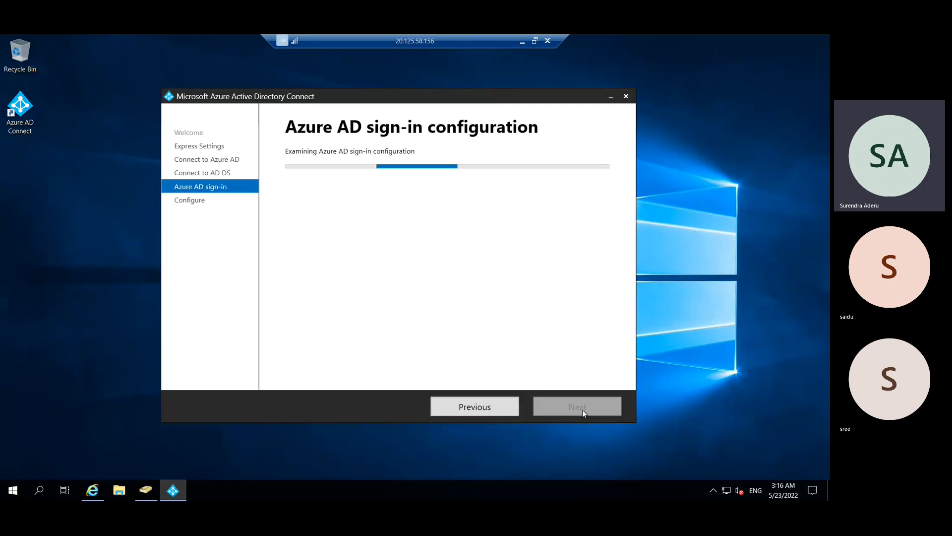
# - Minimize the remote session and bring the three-person Teams meeting window back to the front
pyautogui.click(523, 40)
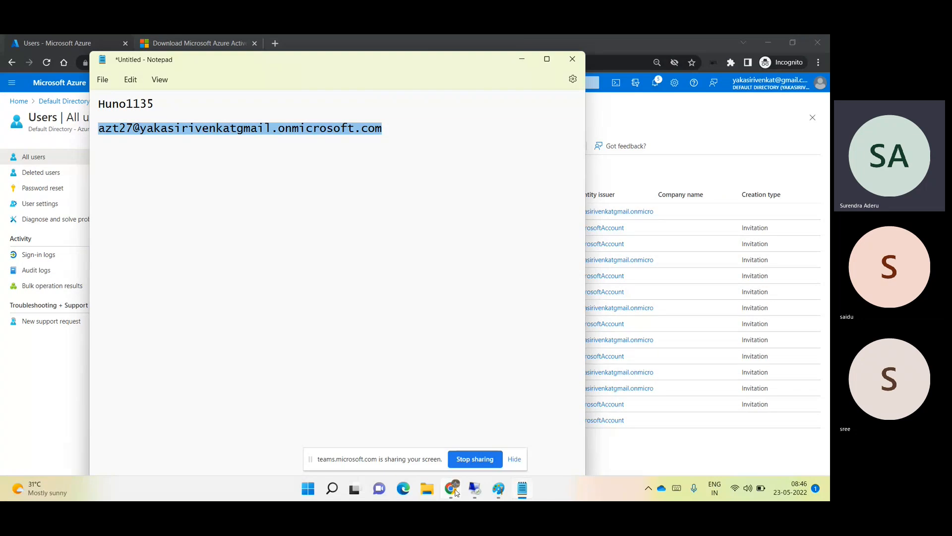
pyautogui.moveTo(455, 491)
pyautogui.click(332, 436)
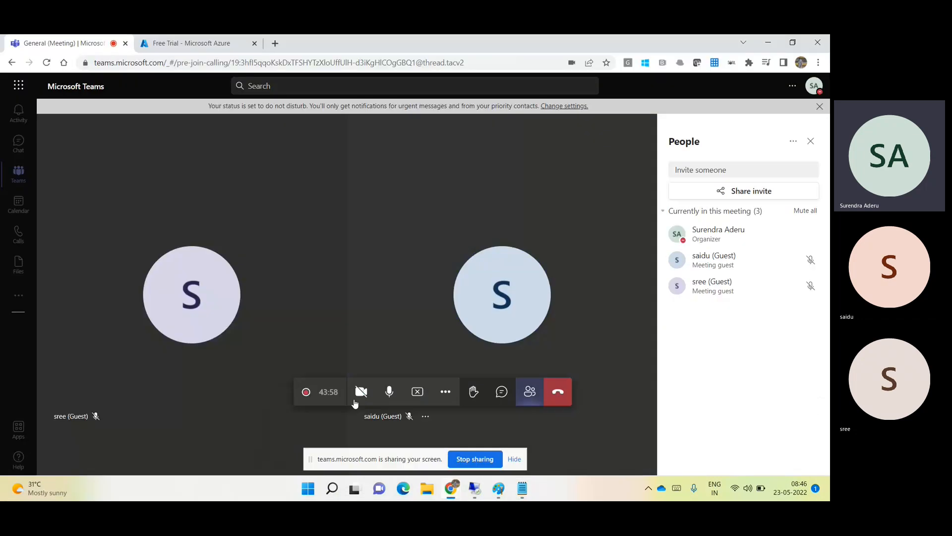
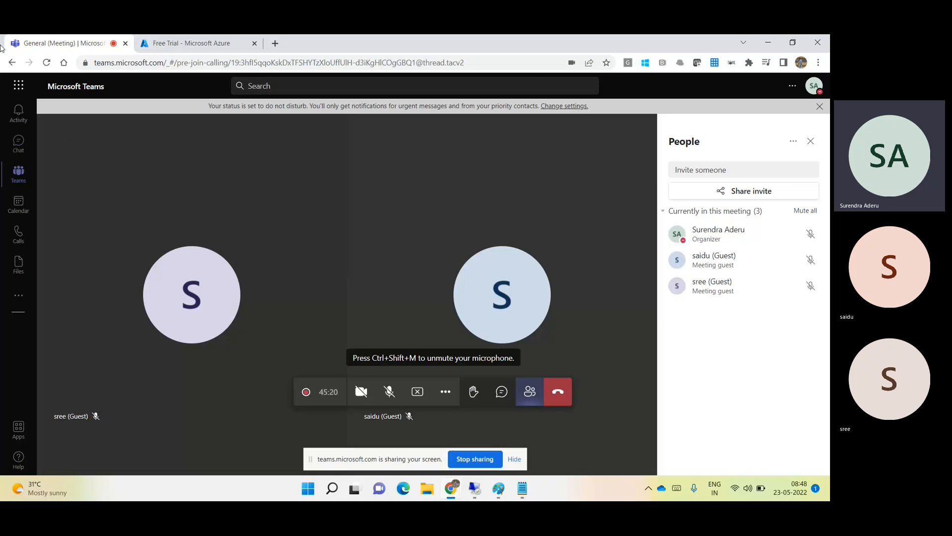
# - Unmute the Teams microphone and bring the remote server's Azure AD Connect sign-in page forward
pyautogui.click(388, 393)
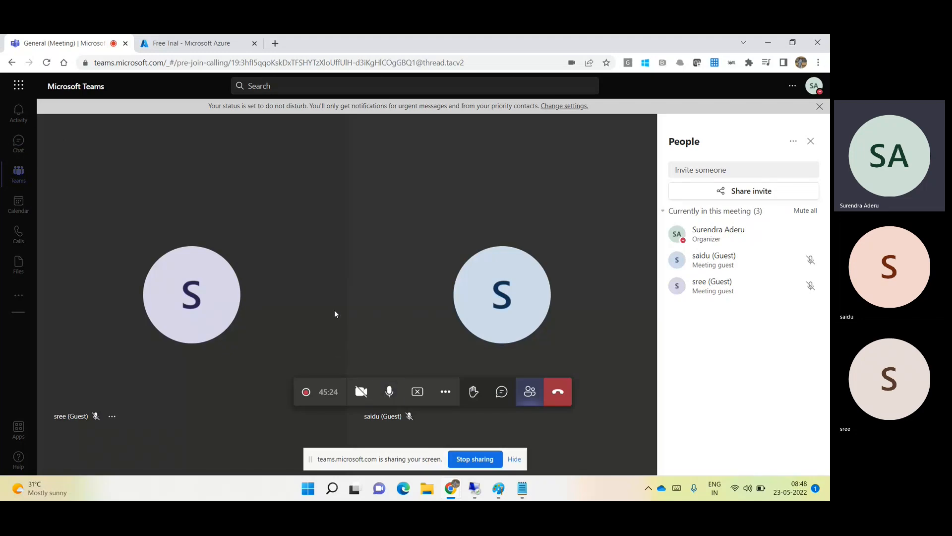
pyautogui.click(475, 488)
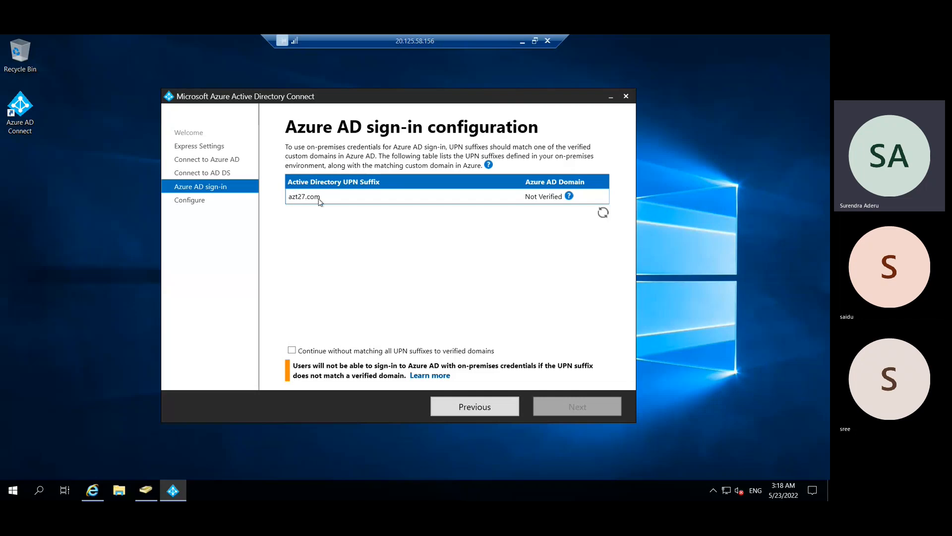
# - Read the help popup on why azt27.com is Not Verified, then leave the remote session
pyautogui.click(569, 196)
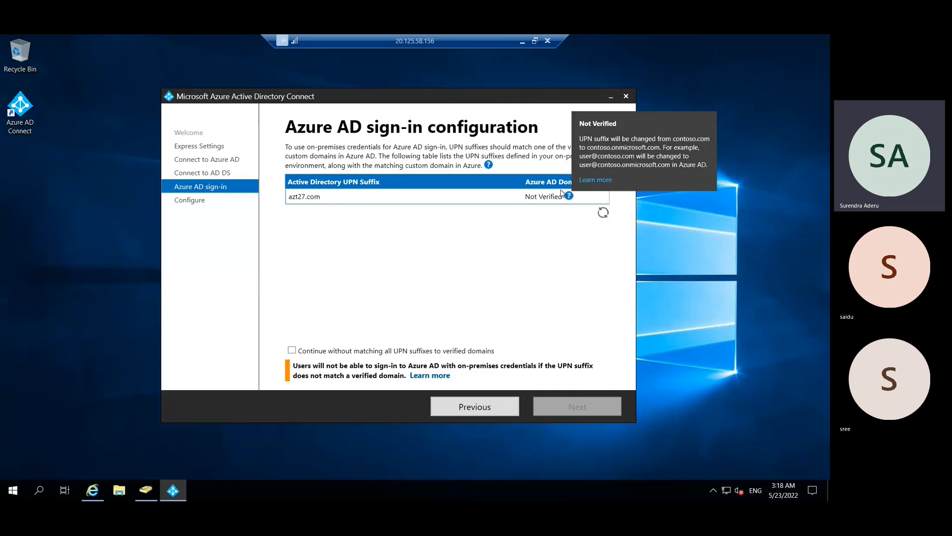
pyautogui.moveTo(569, 197)
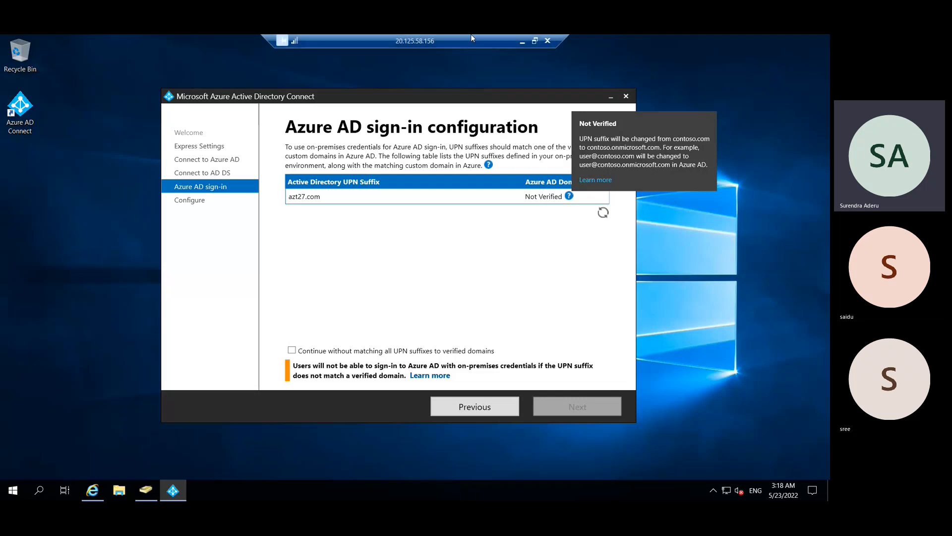
pyautogui.click(522, 41)
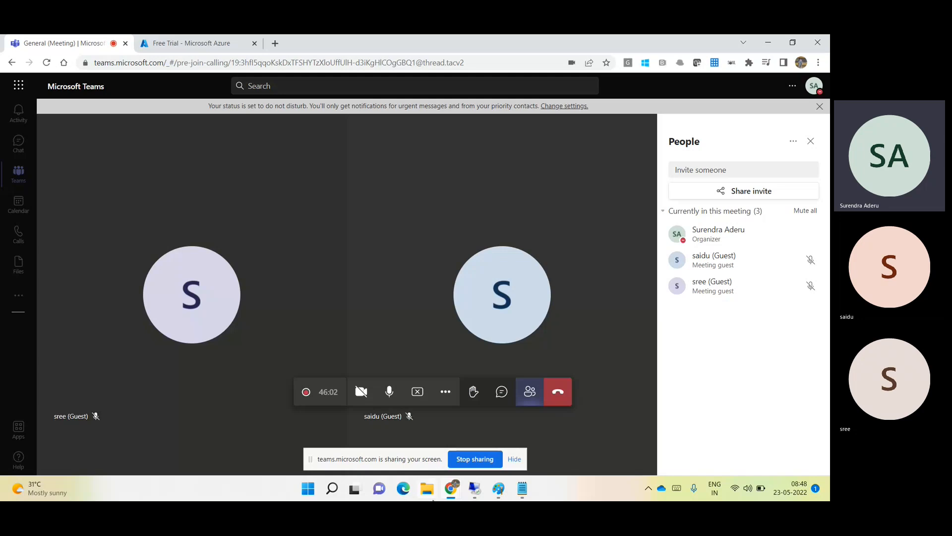
# - Confirm azt27.com is Unverified under Default Directory's Custom domain names, then return to the remote session
pyautogui.moveTo(453, 497)
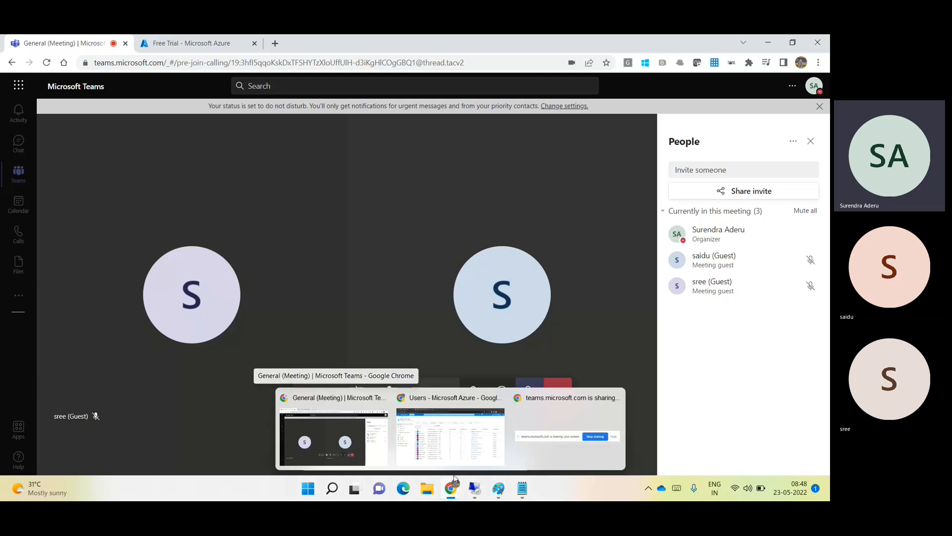
pyautogui.click(430, 433)
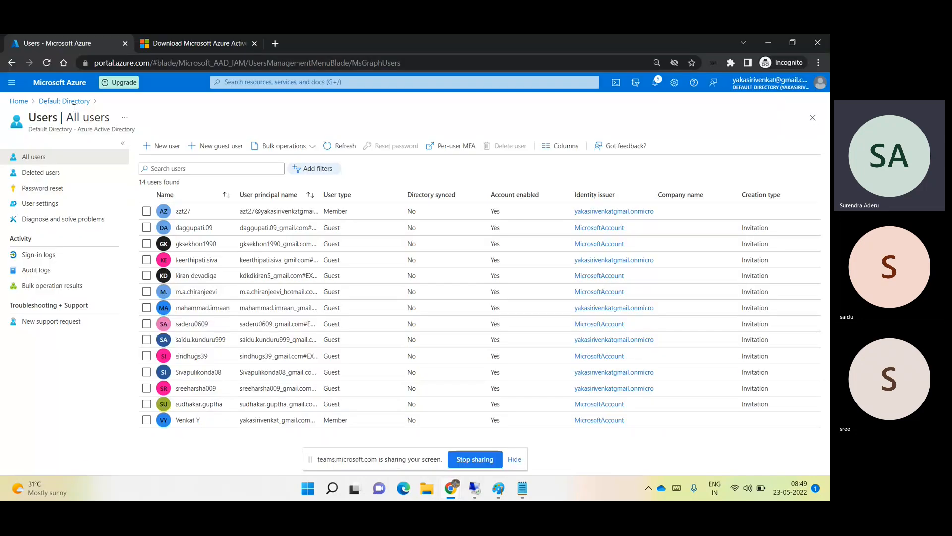
pyautogui.click(75, 100)
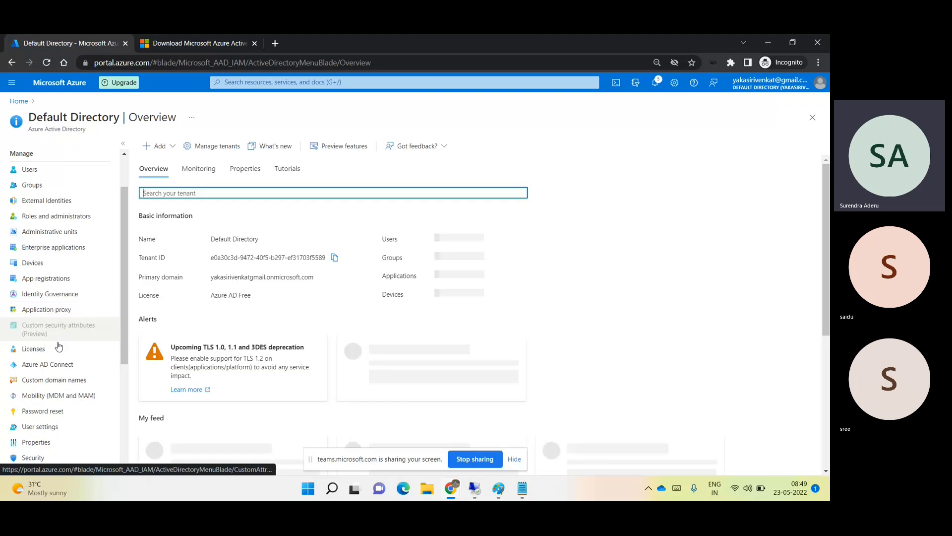
pyautogui.click(69, 380)
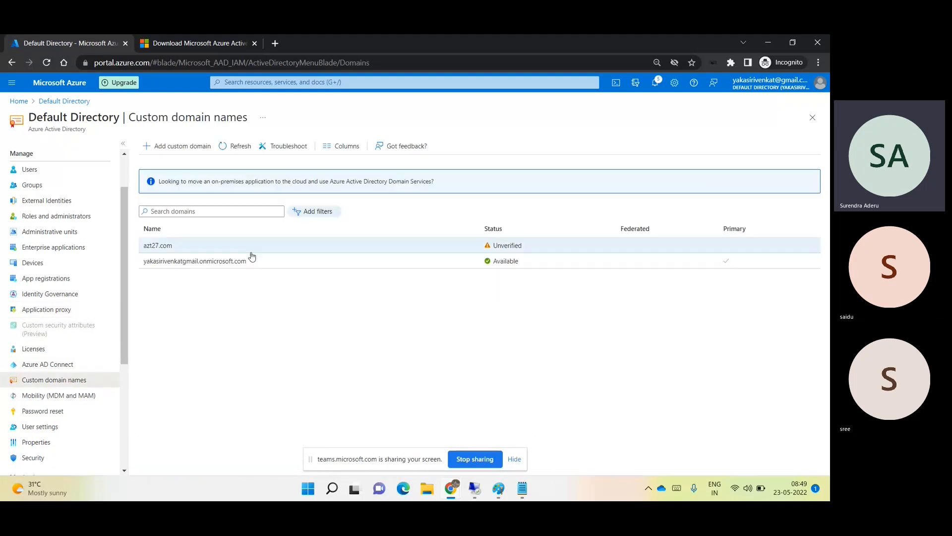
pyautogui.moveTo(493, 245); pyautogui.dragTo(527, 245)
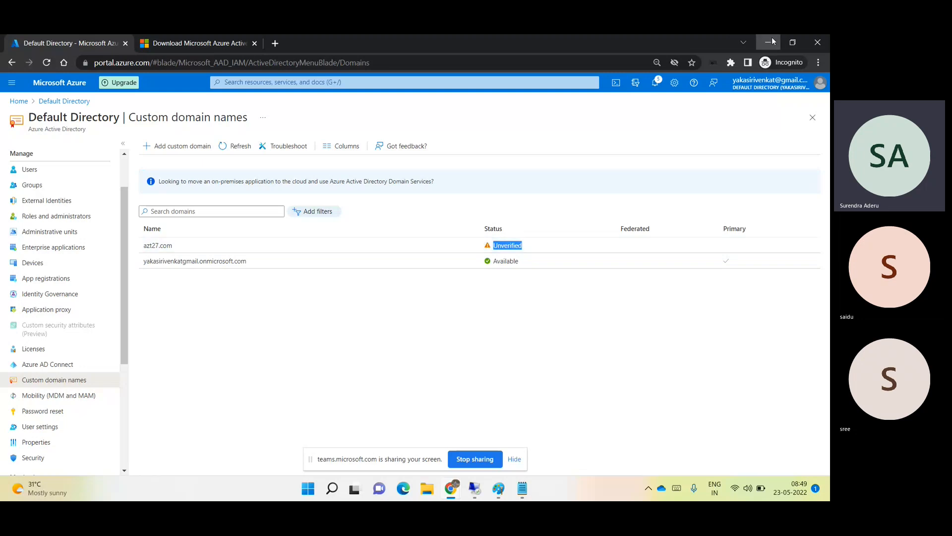
pyautogui.click(769, 42)
pyautogui.click(476, 491)
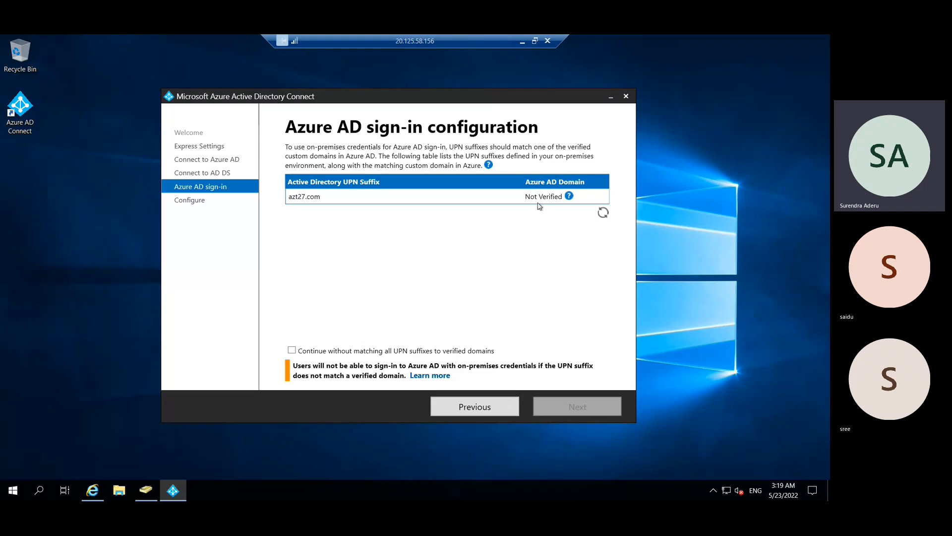
# - Allow continuing without matching all UPN suffixes to verified domains and advance to Ready to configure
pyautogui.click(292, 352)
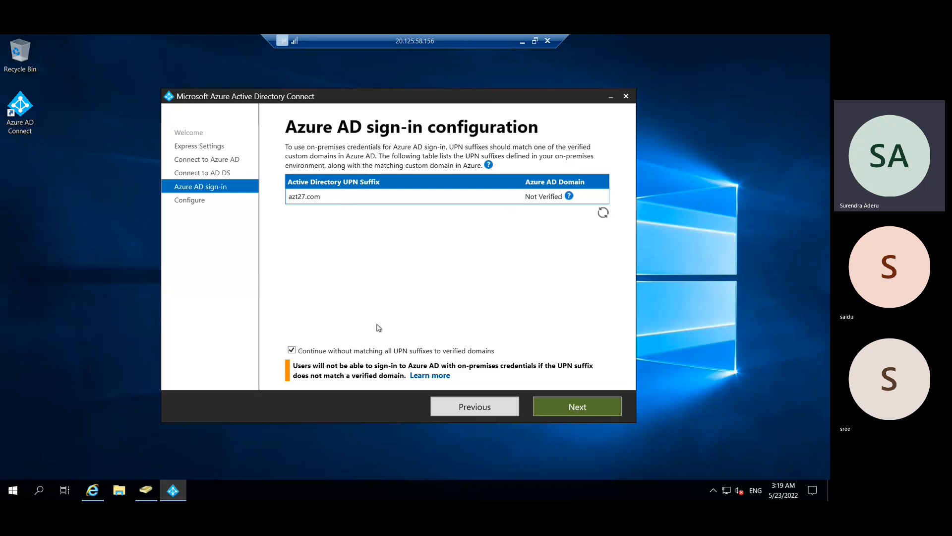
pyautogui.click(567, 413)
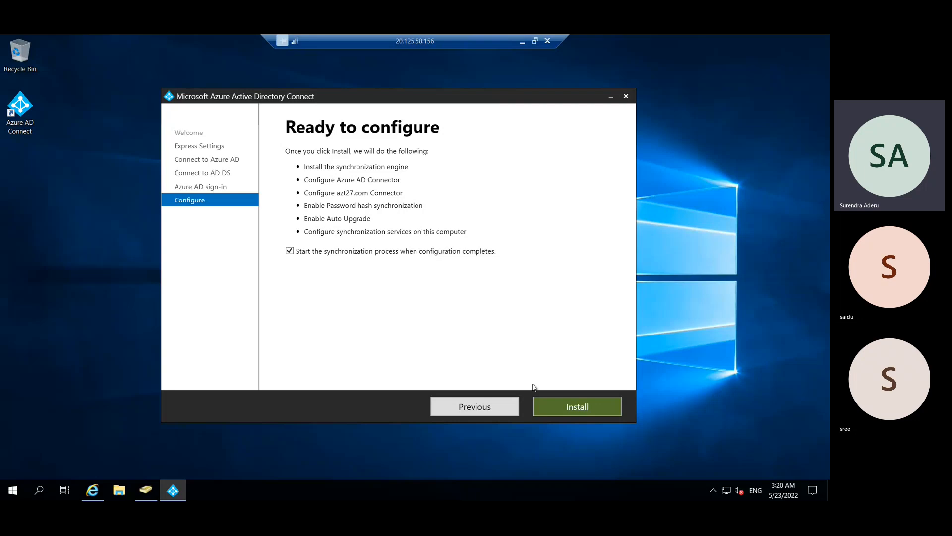
# - Start the Azure AD Connect installation and leave it running while returning to Teams
pyautogui.click(579, 410)
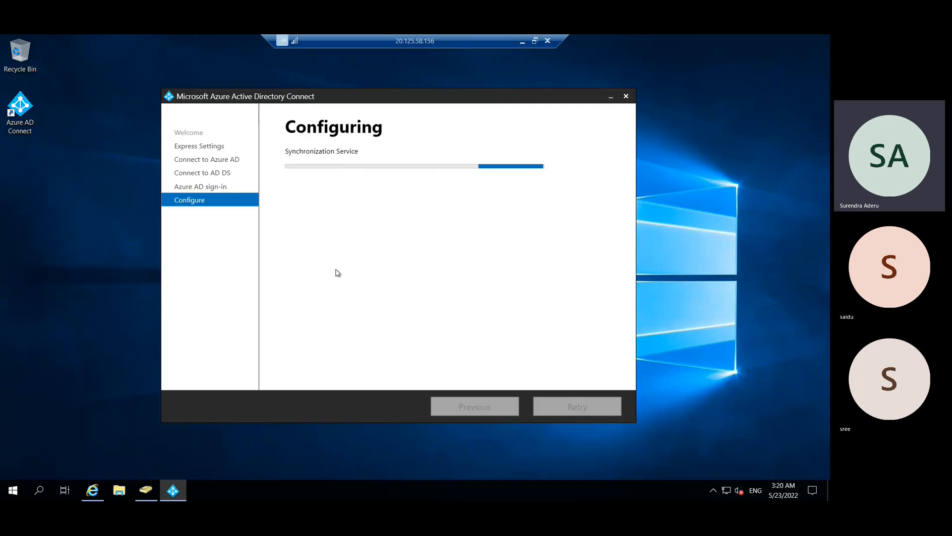
pyautogui.click(522, 40)
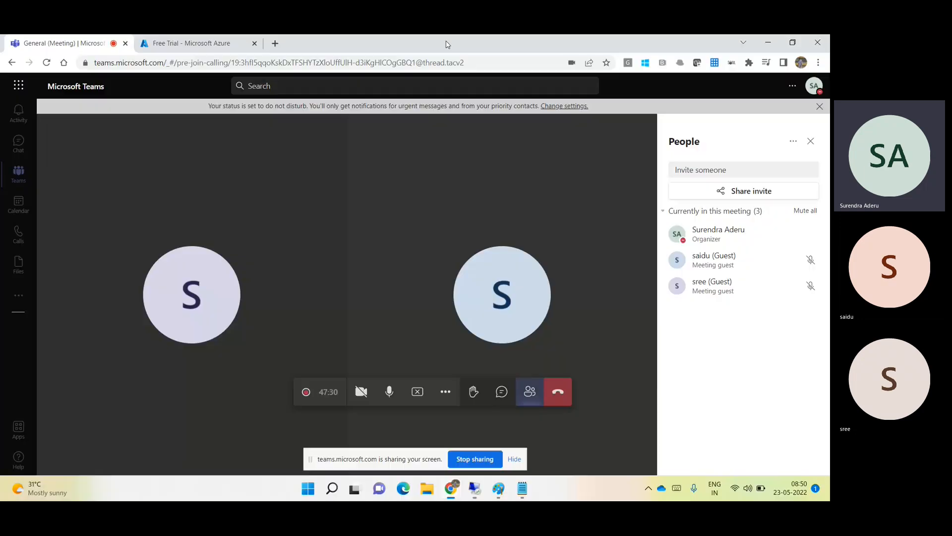
# - Show the Azure portal's All users list: 14 users, none directory synced
pyautogui.moveTo(460, 488)
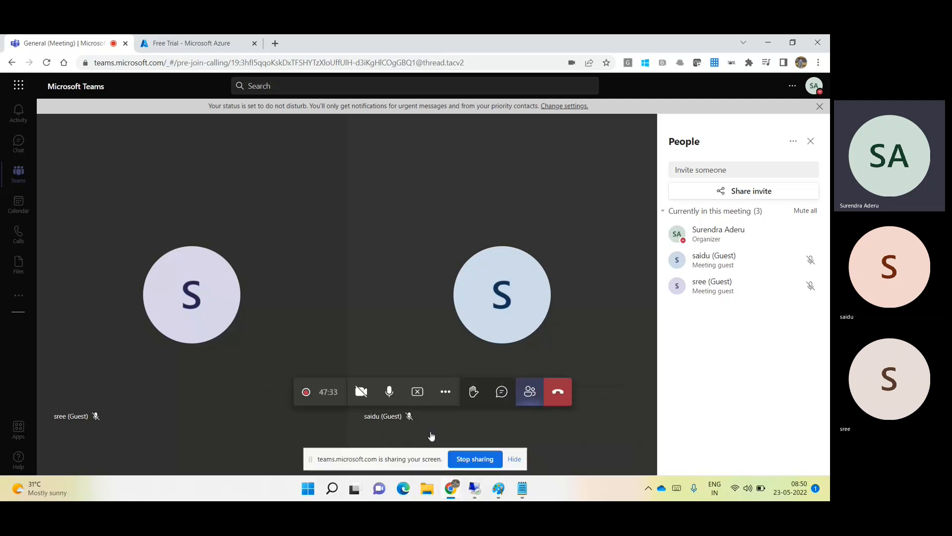
pyautogui.hotkey('alt', 'Tab')
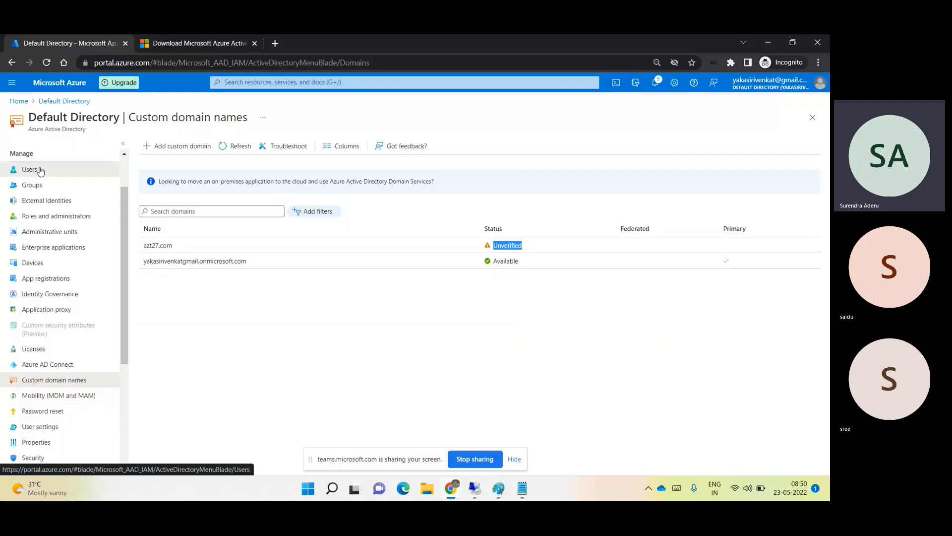
pyautogui.click(41, 171)
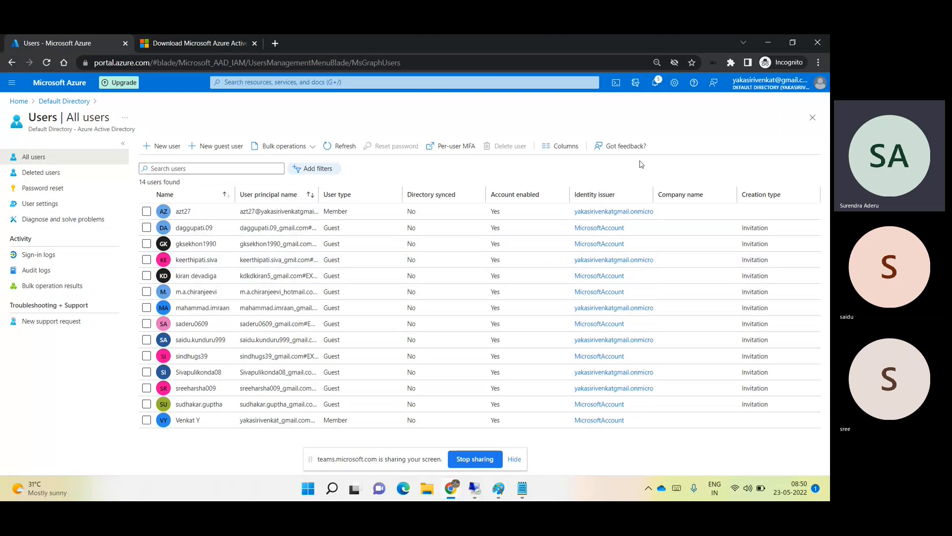
# - Minimize the Azure portal and restore the remote session to check the sync configuration progress
pyautogui.click(764, 37)
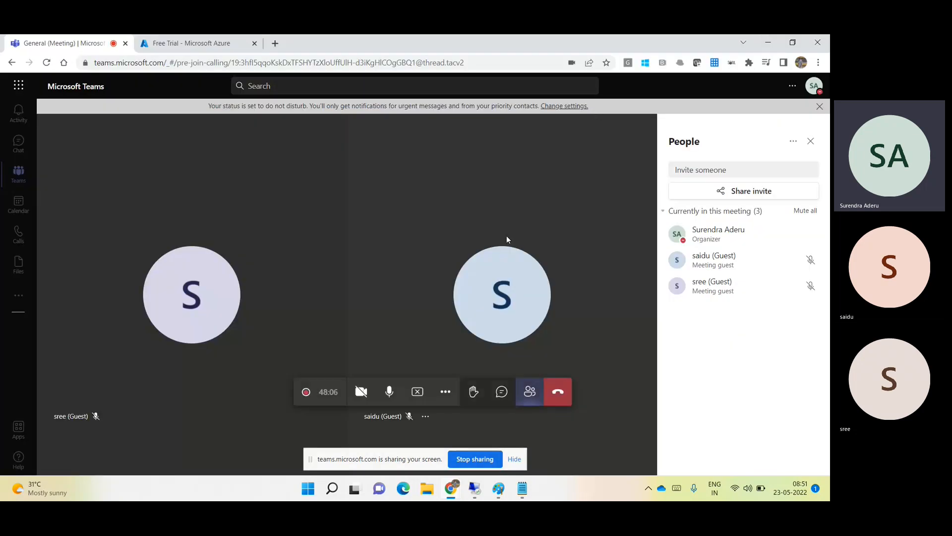
pyautogui.click(476, 488)
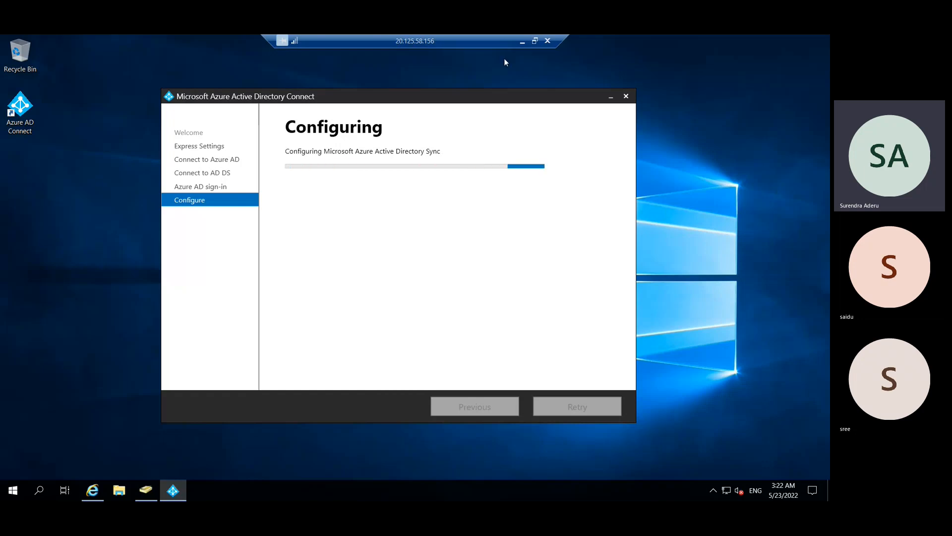
# - Leave the remote session while Azure Active Directory Sync configuration keeps running
pyautogui.click(522, 42)
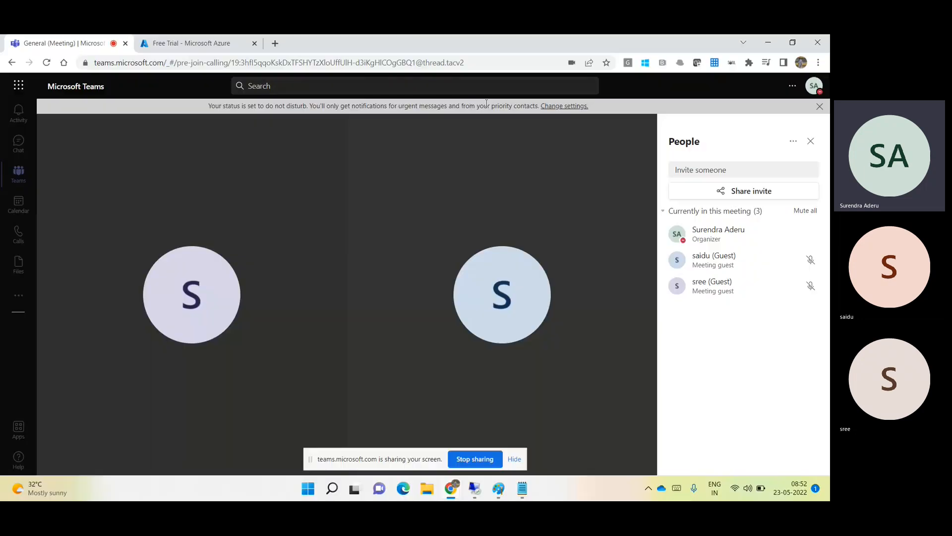
# - Refresh All users to 15 and highlight the new sync service account's Directory synced and Account enabled values
pyautogui.click(450, 489)
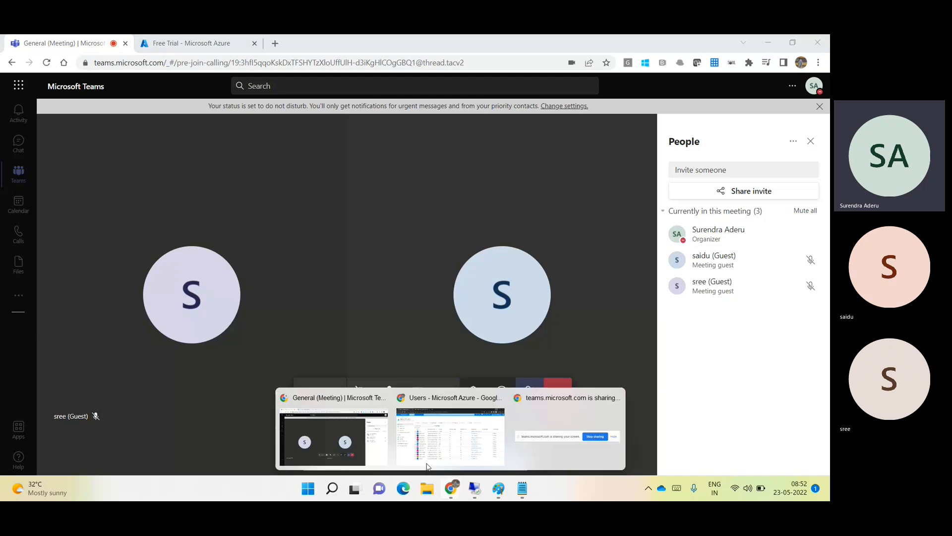
pyautogui.click(424, 452)
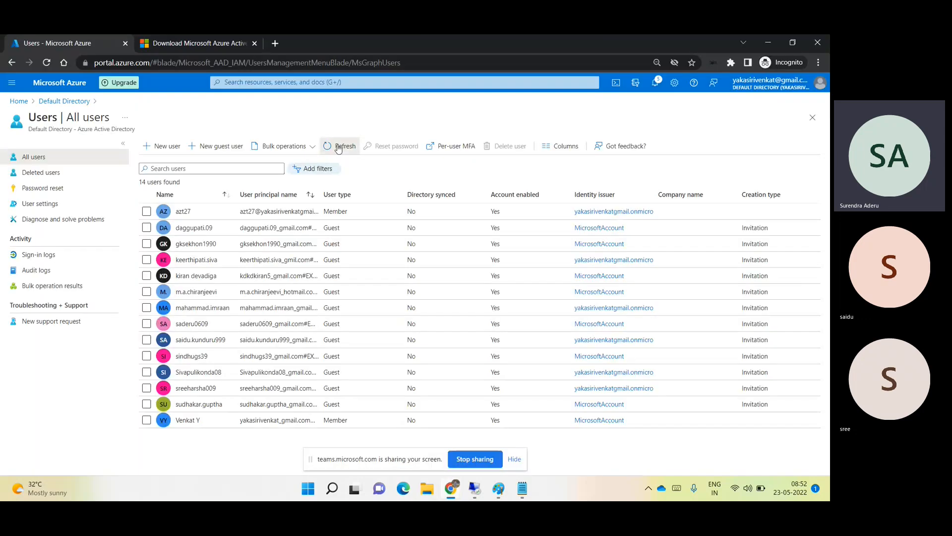
pyautogui.click(338, 147)
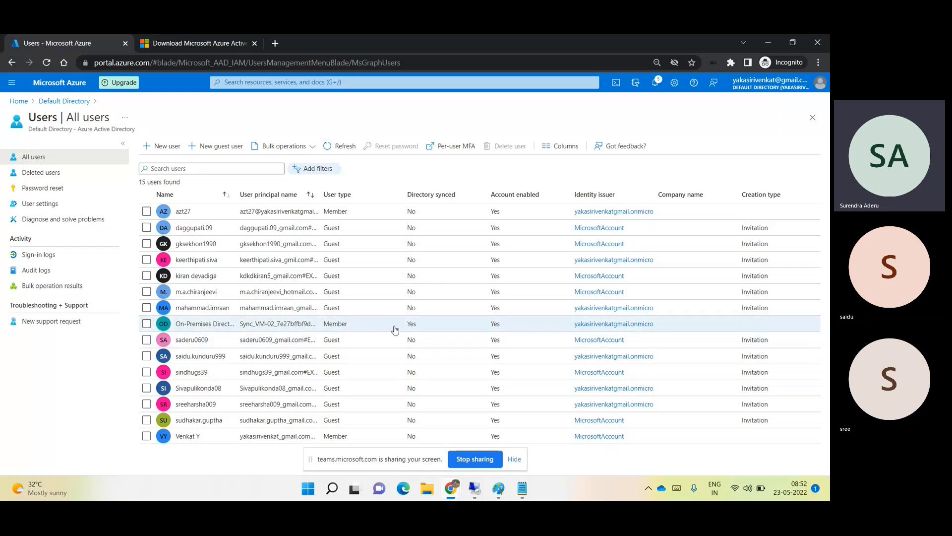
pyautogui.doubleClick(415, 325)
pyautogui.doubleClick(495, 325)
pyautogui.doubleClick(408, 325)
pyautogui.moveTo(475, 488)
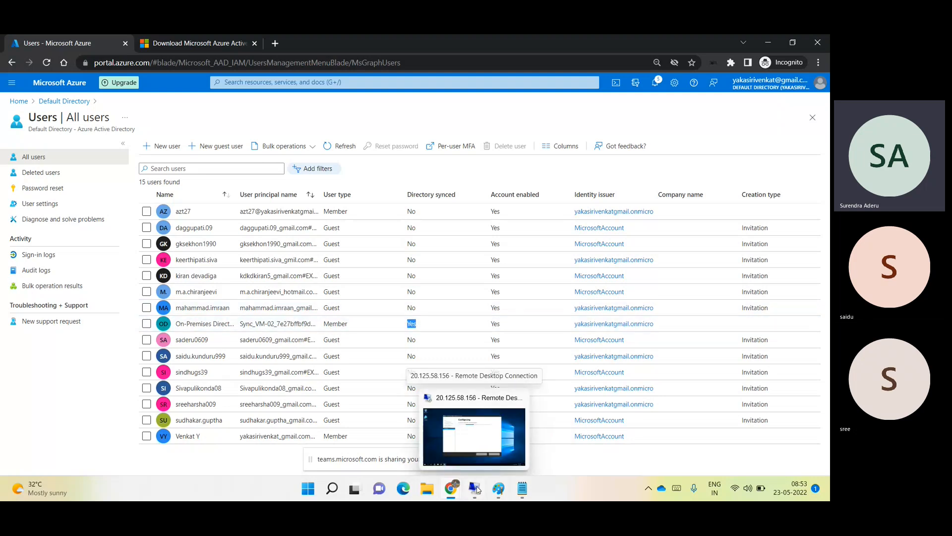
# - Exit the completed Azure AD Connect wizard, then refresh the Azure users list, still showing 15 users
pyautogui.click(475, 489)
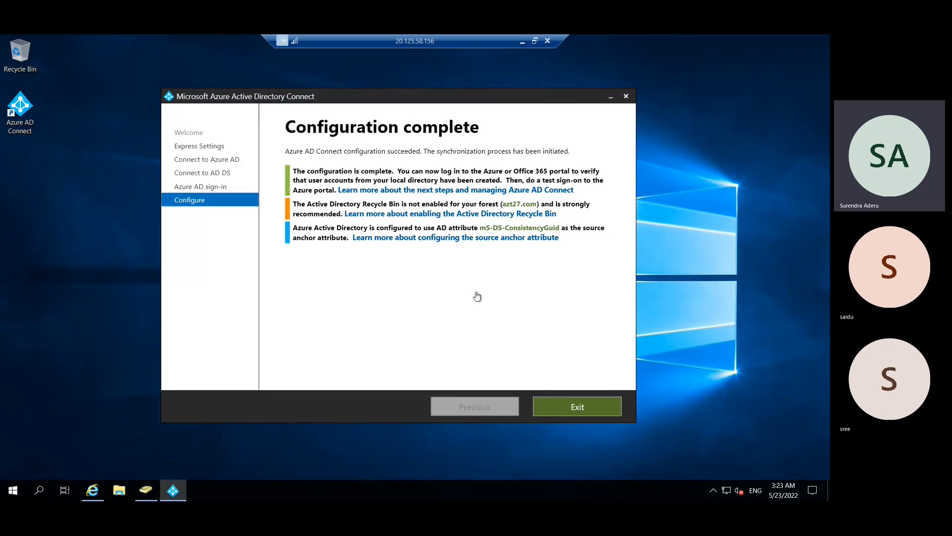
pyautogui.click(615, 411)
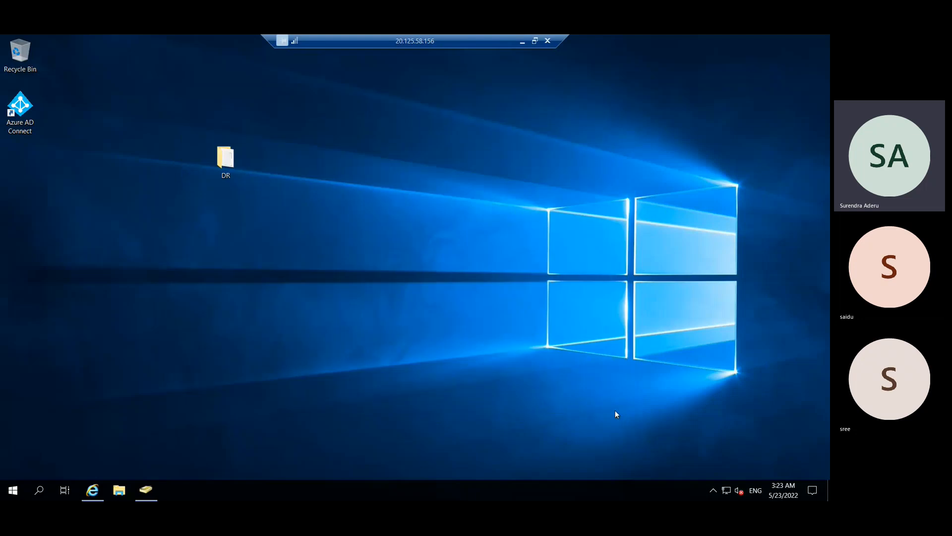
pyautogui.click(522, 41)
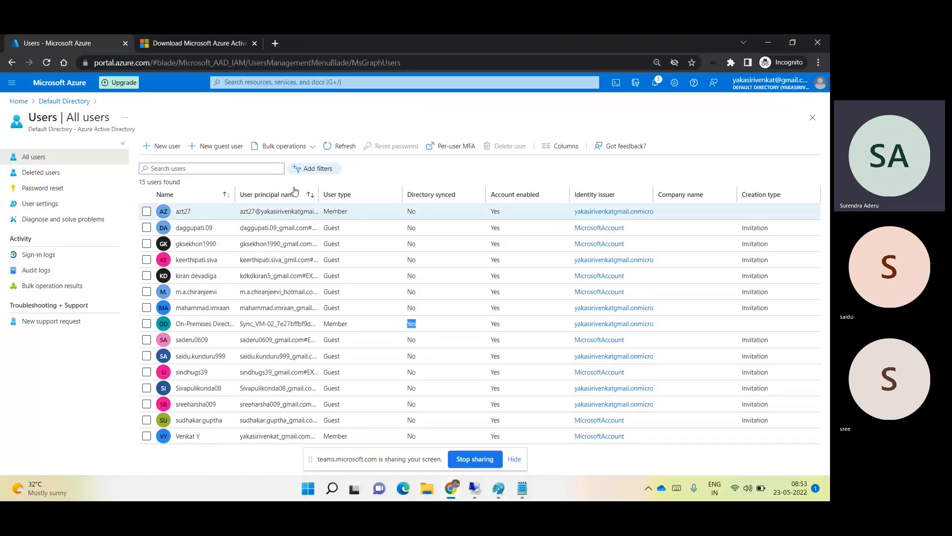
pyautogui.click(333, 149)
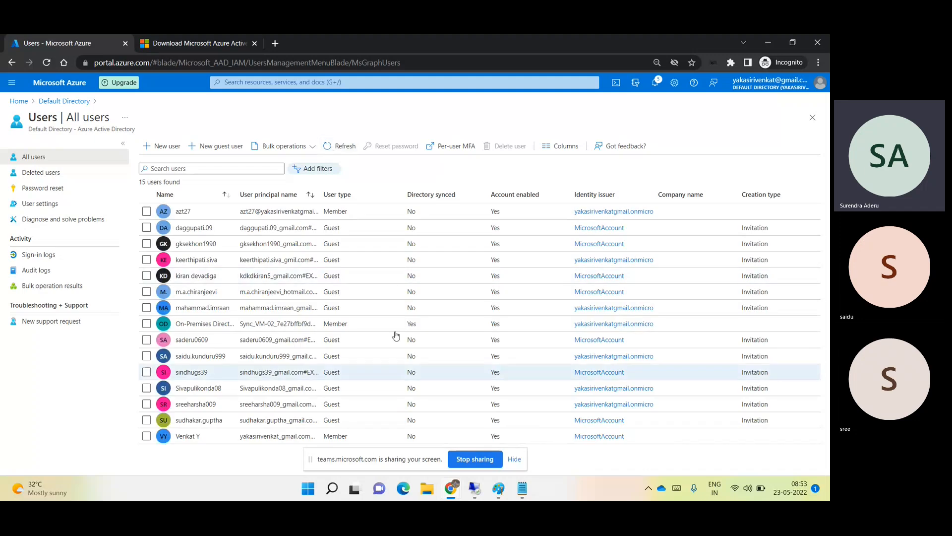
# - Back on the remote server, search for 'ad c', then expand the Azure AD Connect folder in the app list
pyautogui.click(483, 489)
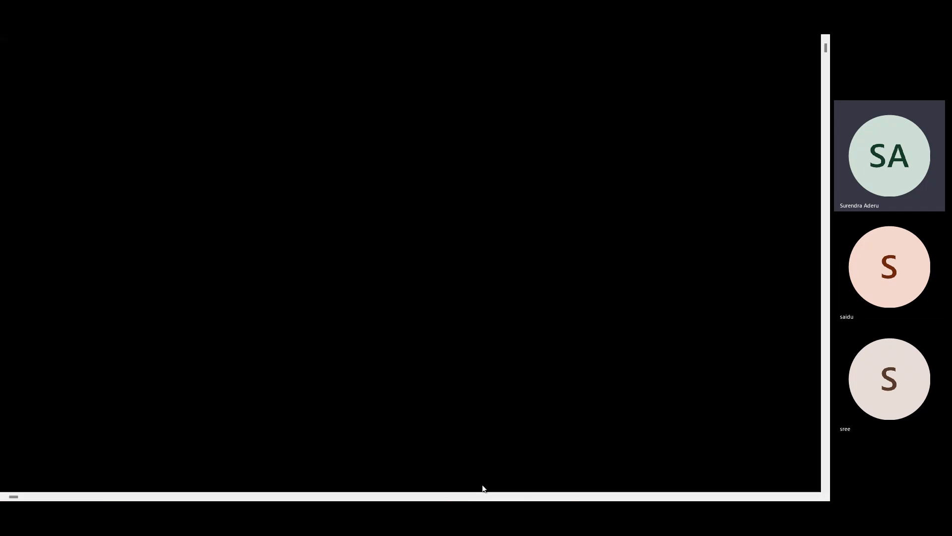
pyautogui.click(14, 491)
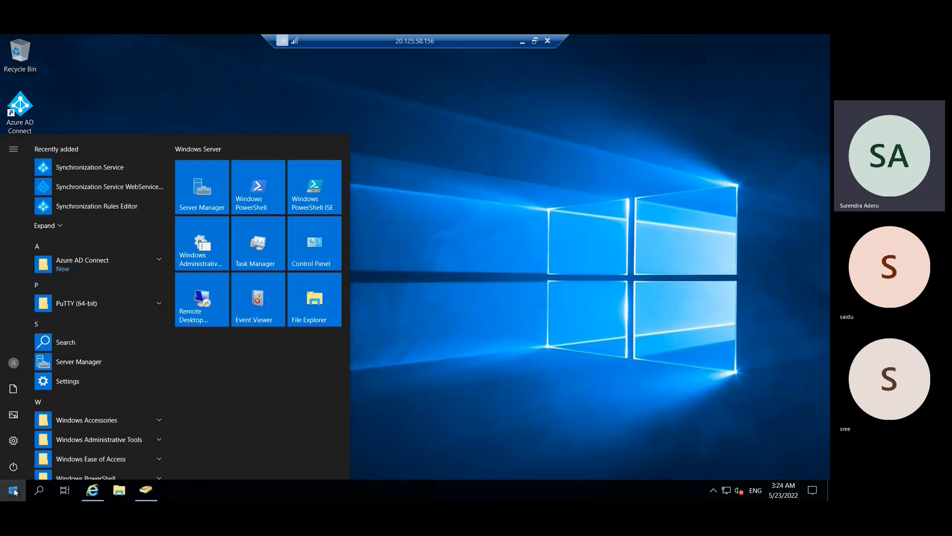
pyautogui.write('ad')
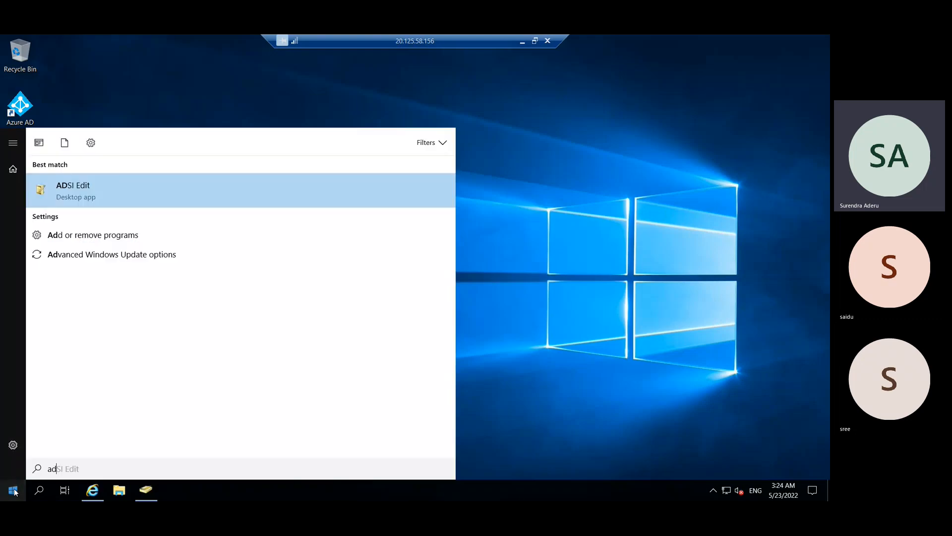
pyautogui.write('c')
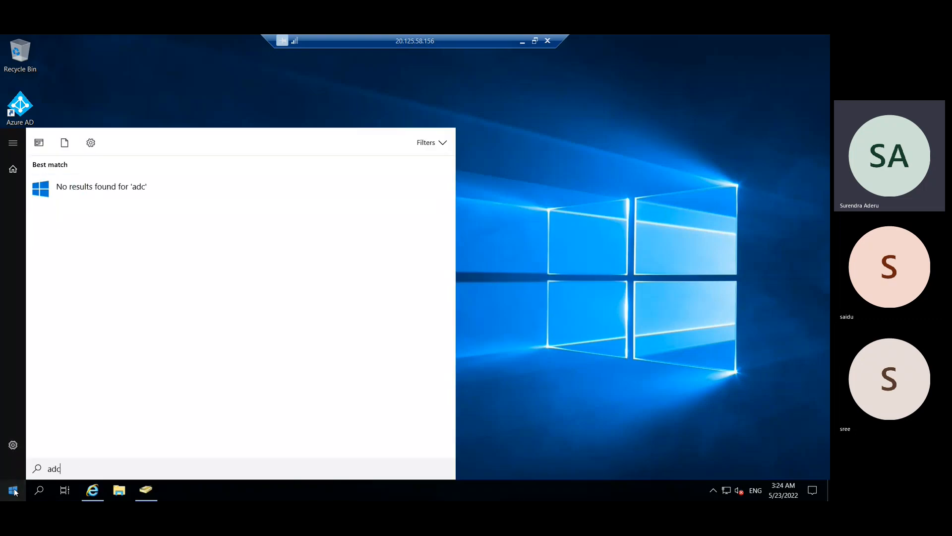
pyautogui.press('BackSpace')
pyautogui.press('BackSpace')
pyautogui.press('BackSpace')
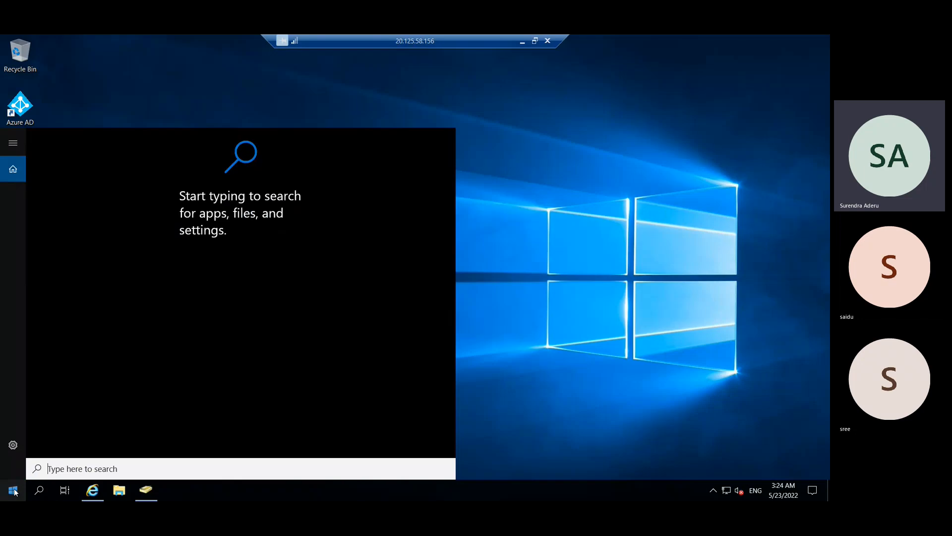
pyautogui.write('ad c')
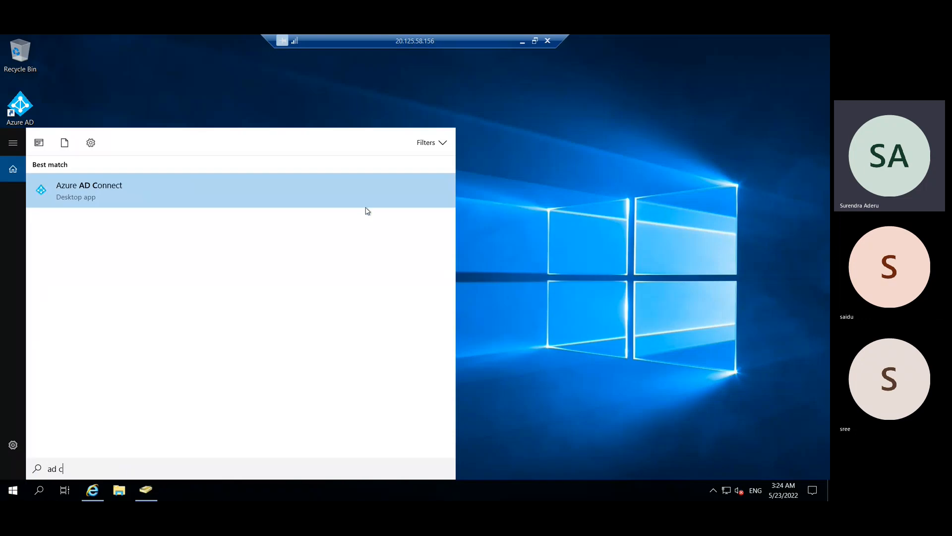
pyautogui.click(501, 291)
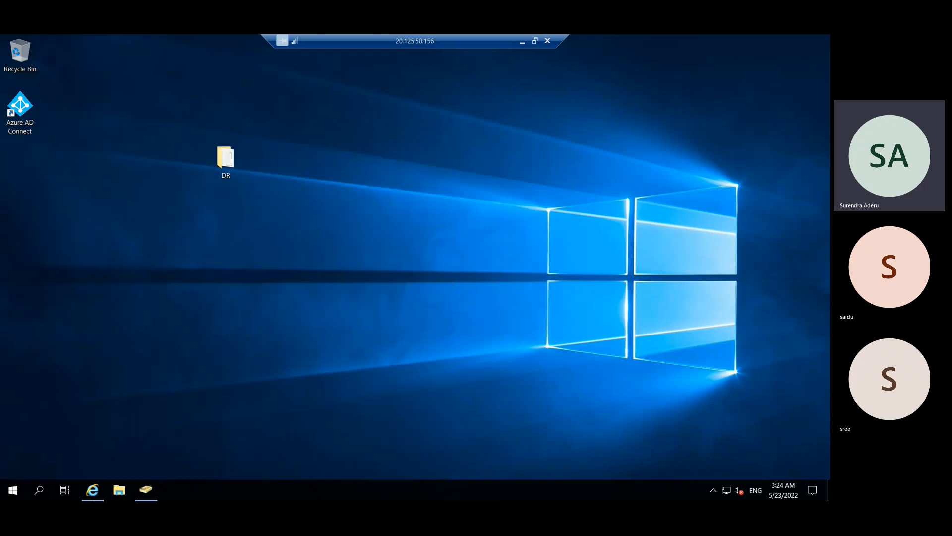
pyautogui.click(17, 491)
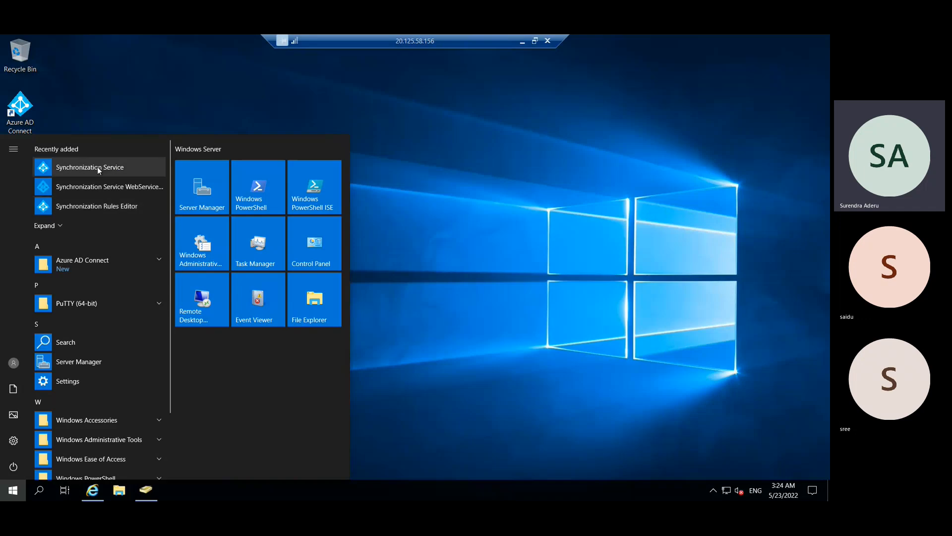
pyautogui.click(148, 263)
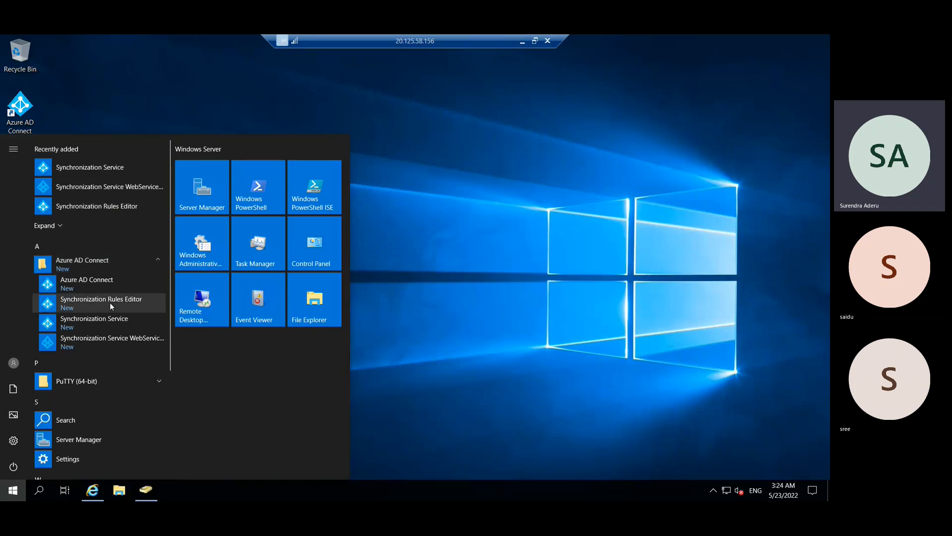
# - Launch Synchronization Service Manager and inspect the full import, export and azt27.com full sync statistics
pyautogui.click(72, 167)
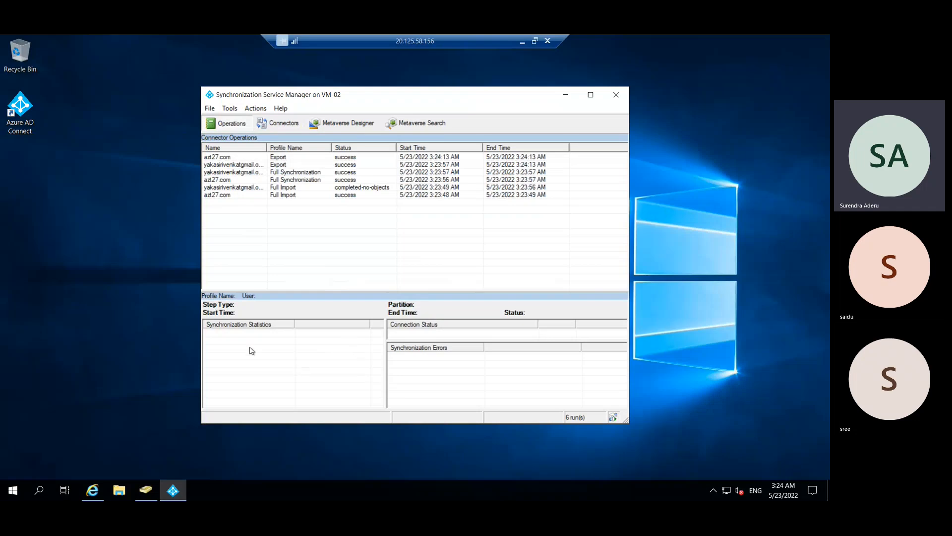
pyautogui.click(257, 187)
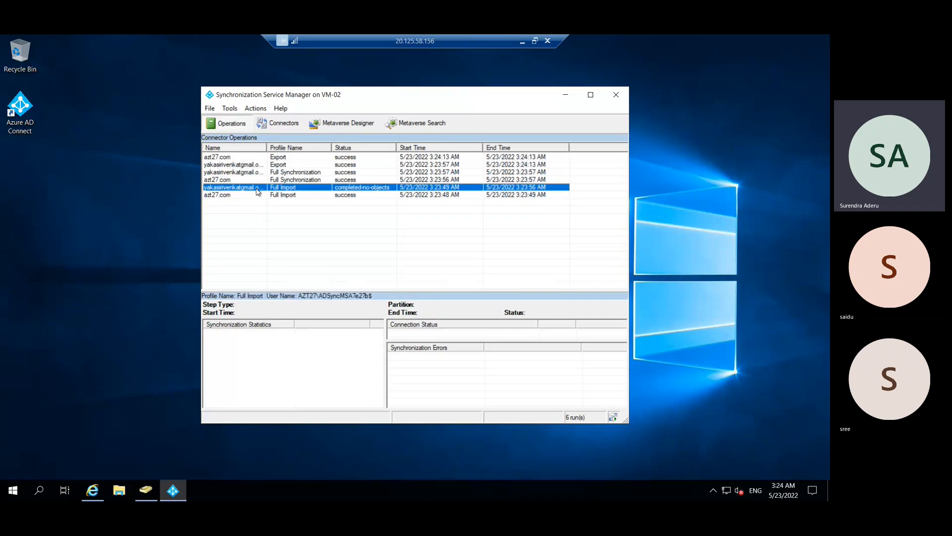
pyautogui.click(265, 165)
pyautogui.click(271, 158)
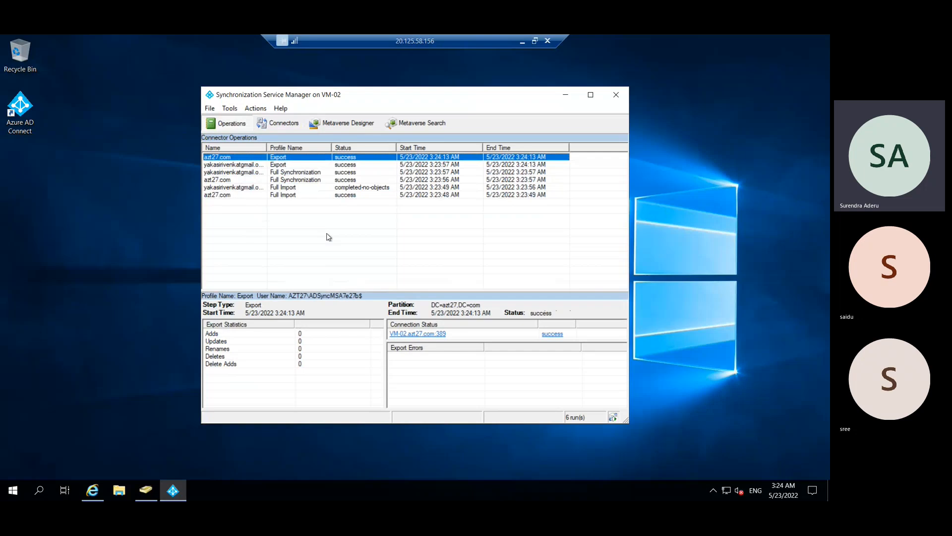
pyautogui.click(280, 166)
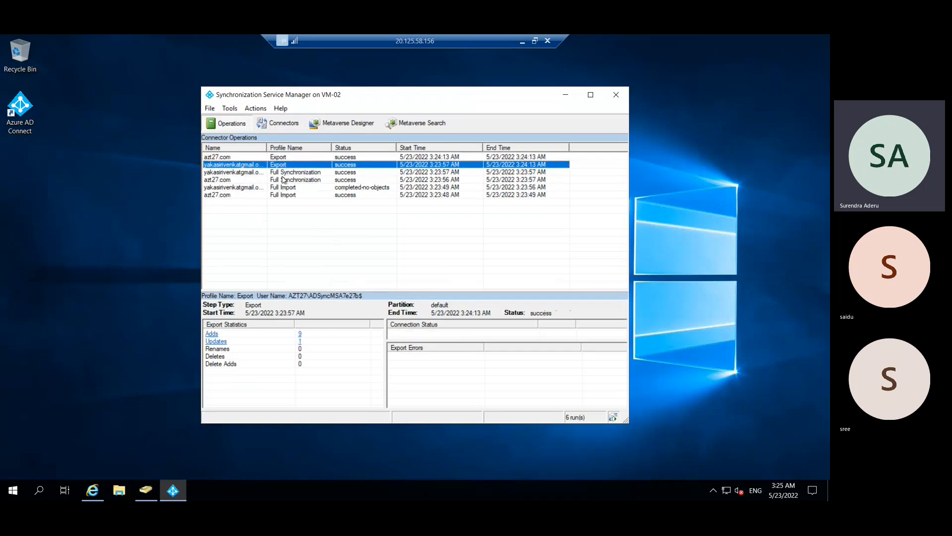
pyautogui.click(286, 181)
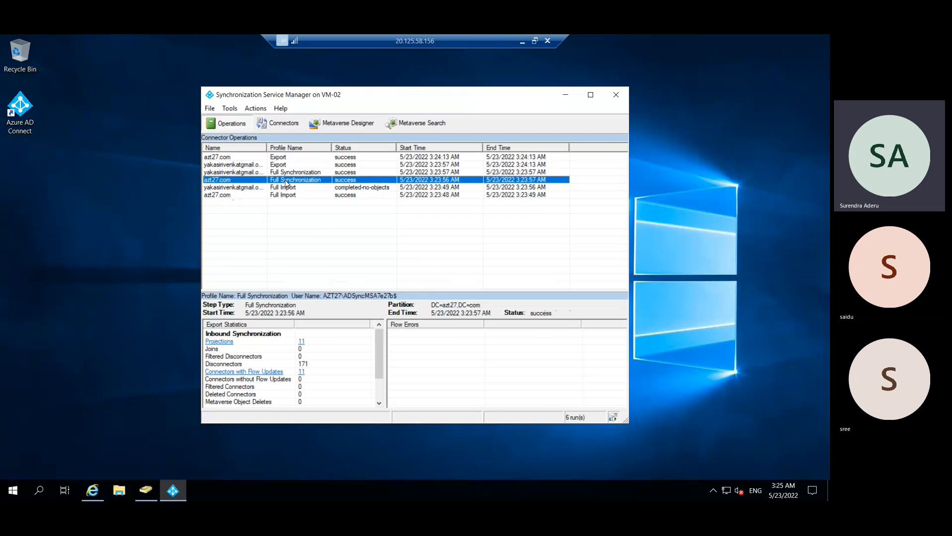
# - Refresh the Azure users list, select user01 and user02, then open Default Directory's All groups
pyautogui.hotkey('alt', 'Tab')
pyautogui.click(334, 150)
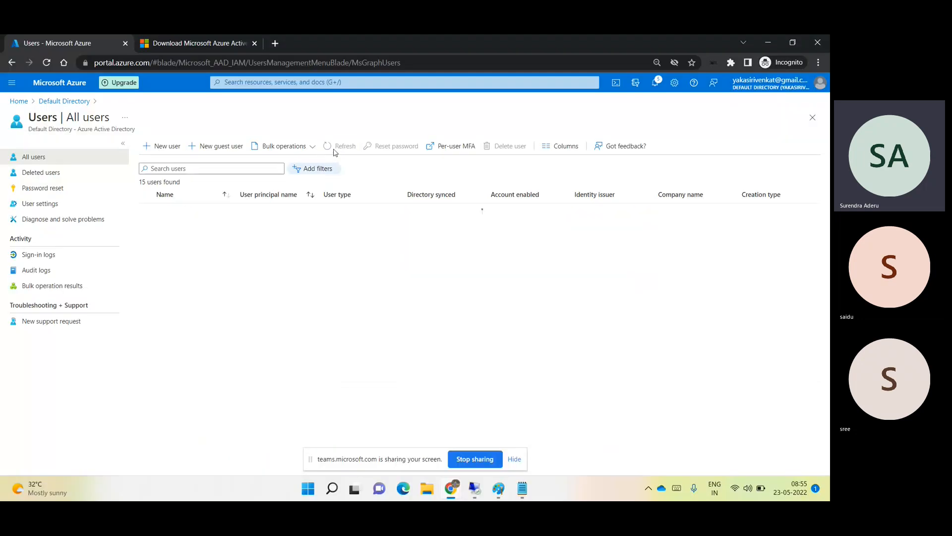
pyautogui.click(514, 458)
pyautogui.scroll(-1, 411, 449)
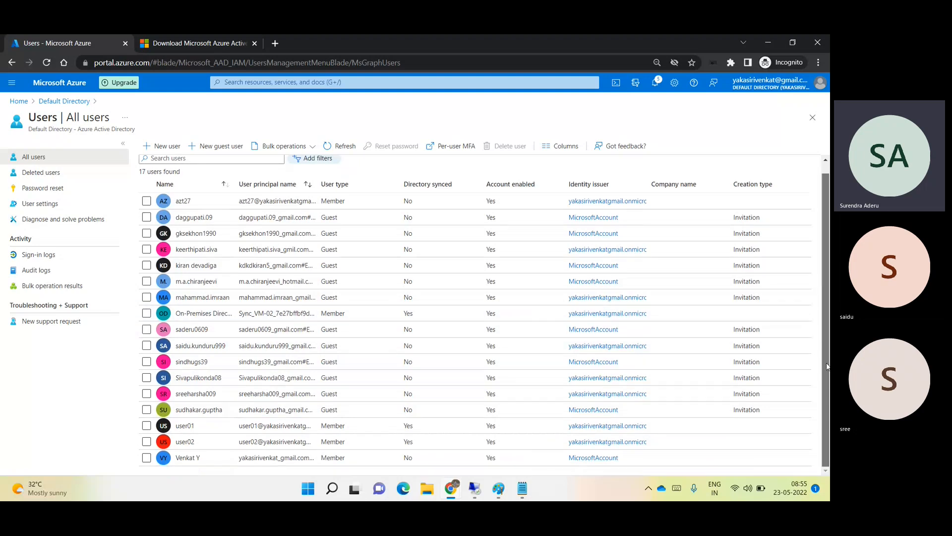
pyautogui.click(146, 426)
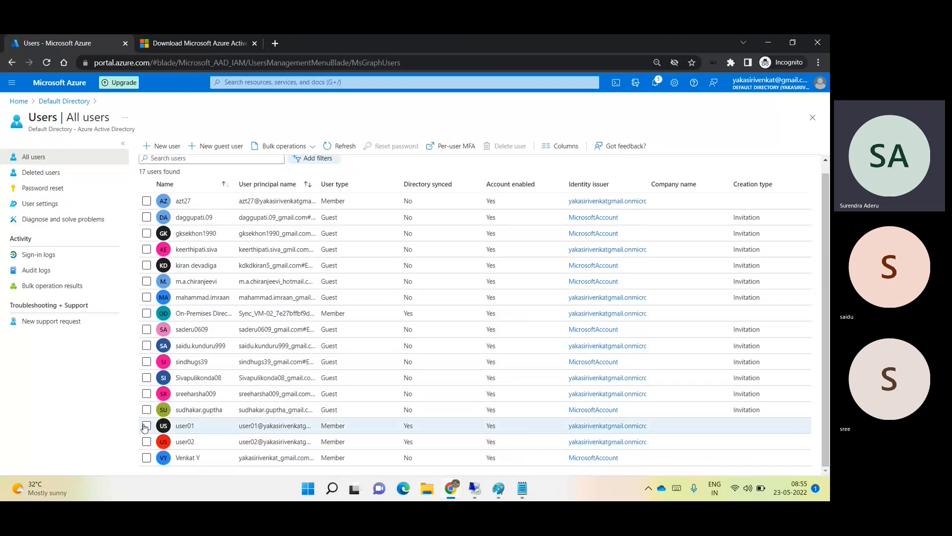
pyautogui.click(146, 442)
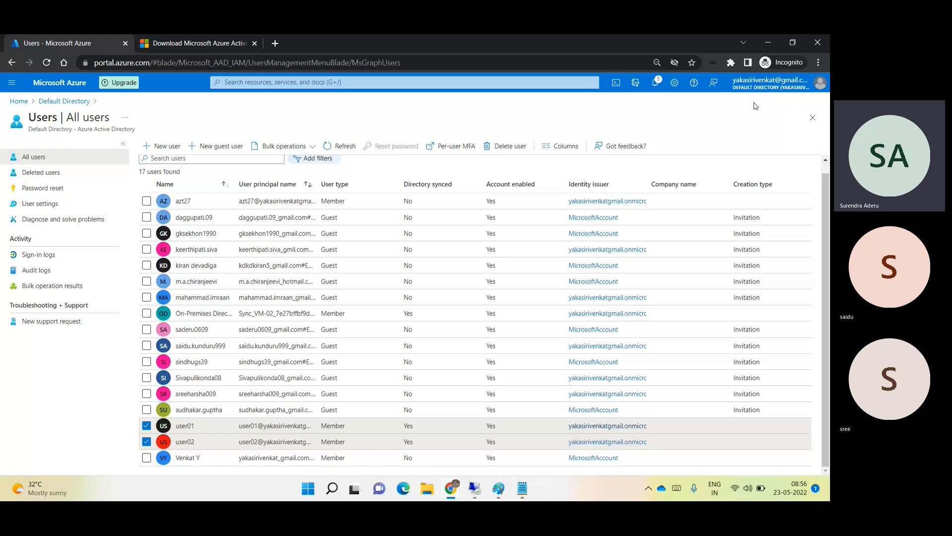
pyautogui.click(67, 103)
pyautogui.click(64, 185)
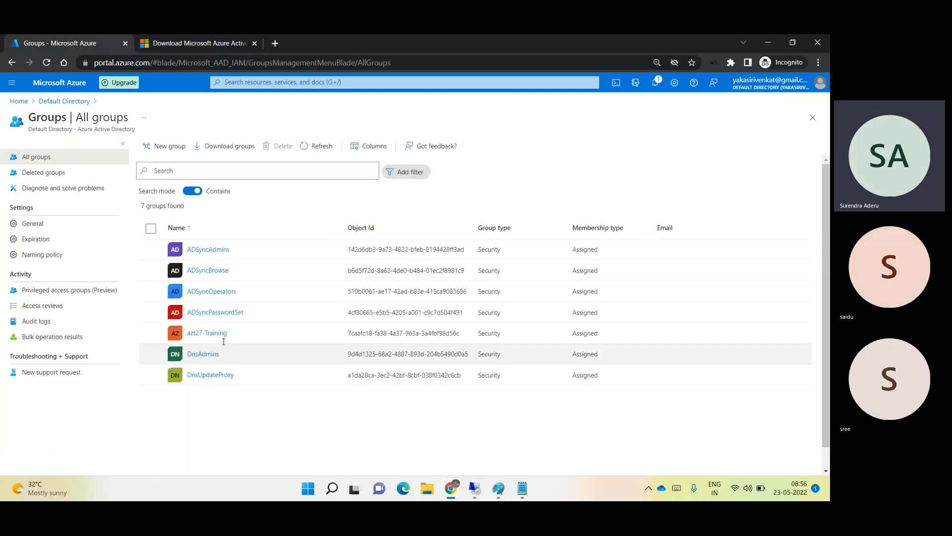
# - Highlight the azt27-Training group name, then close the Groups blade back to the directory overview
pyautogui.click(194, 333)
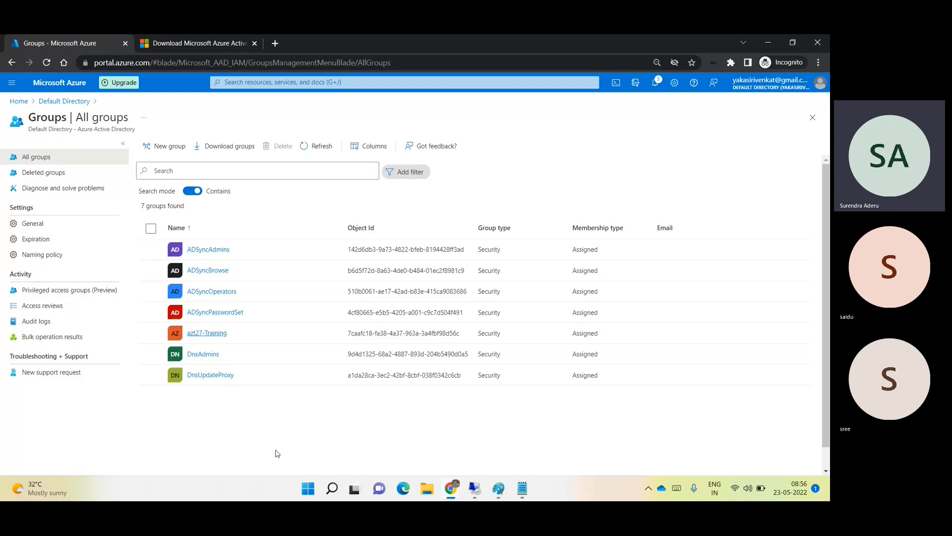
pyautogui.tripleClick(219, 333)
pyautogui.click(269, 416)
pyautogui.click(812, 119)
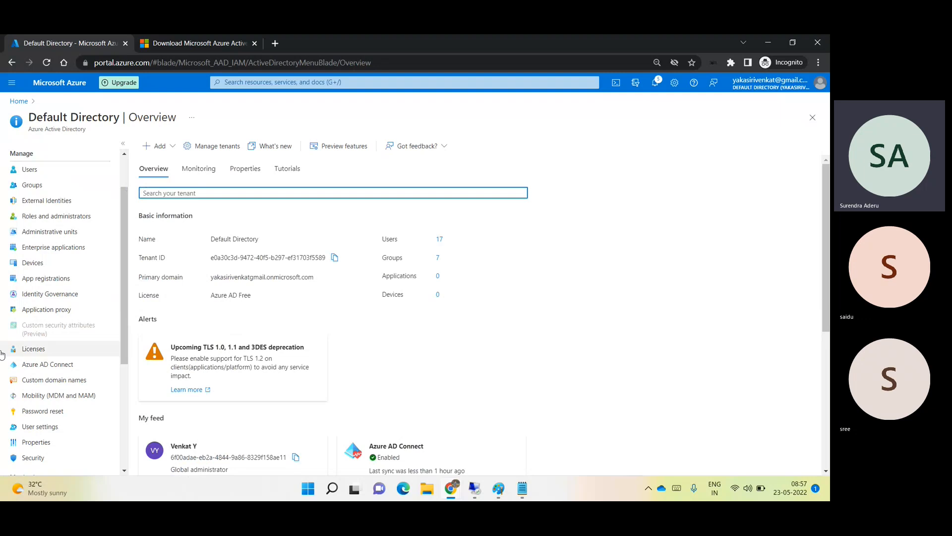
# - Open Users under Default Directory's Manage section to list all 17 users
pyautogui.click(54, 169)
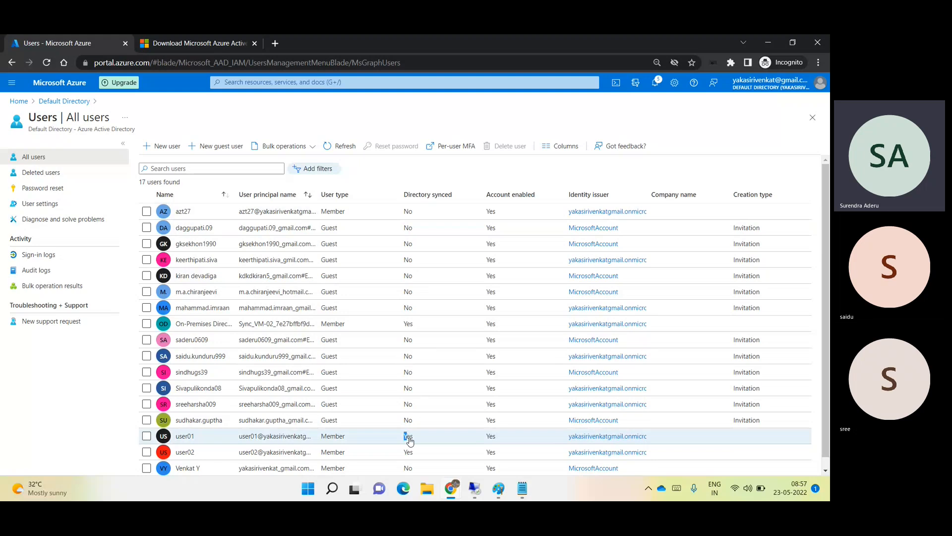
# - Highlight user02's 'Yes' and azt27's 'No' Directory synced values, then go back to Overview
pyautogui.moveTo(403, 452)
pyautogui.mouseDown()
pyautogui.moveTo(416, 455)
pyautogui.moveTo(415, 439)
pyautogui.mouseUp()
pyautogui.moveTo(404, 212); pyautogui.dragTo(417, 221)
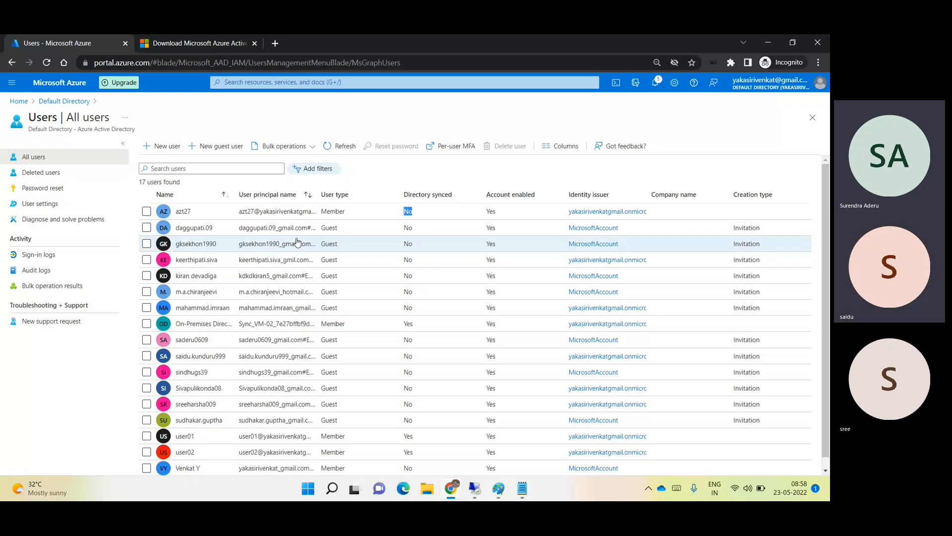
pyautogui.click(400, 171)
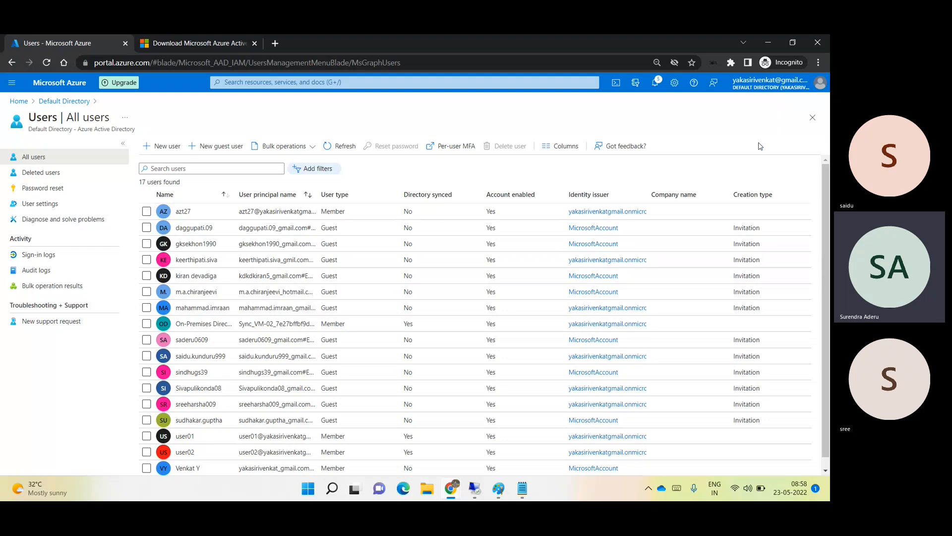
pyautogui.hotkey('alt', 'Left')
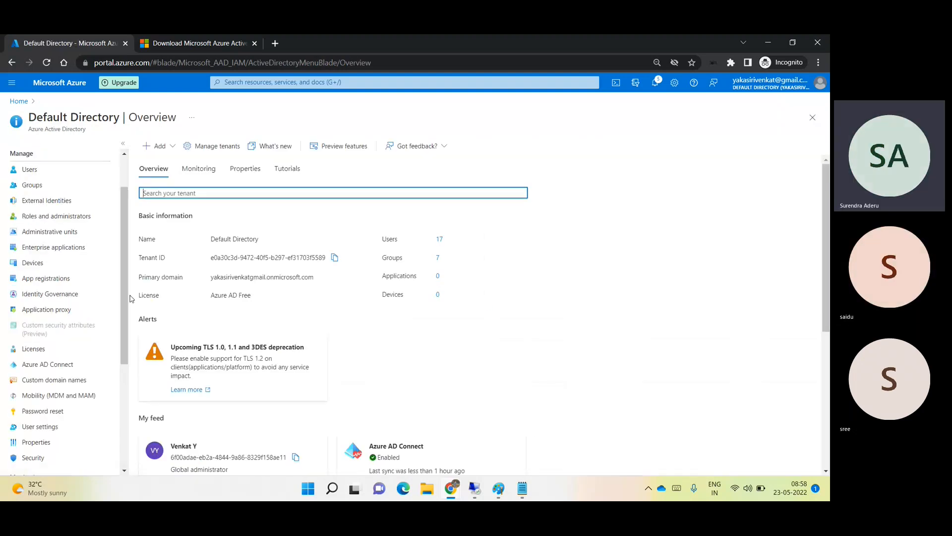
# - Switch to the Teams 'General (Meeting)' window through the Chrome taskbar preview
pyautogui.click(453, 496)
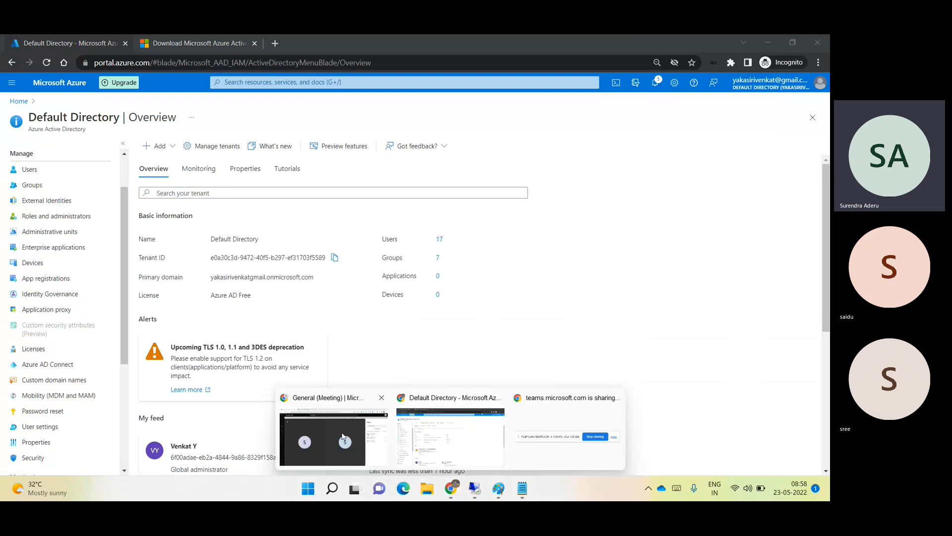
pyautogui.click(342, 437)
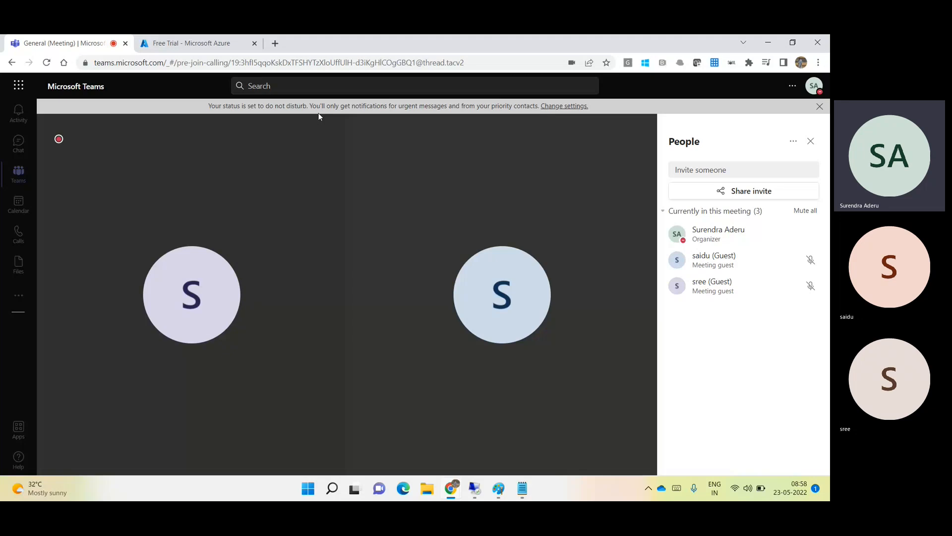
# - Stop sharing the screen in the Teams meeting using the call control bar
pyautogui.moveTo(329, 169)
pyautogui.moveTo(401, 259)
pyautogui.moveTo(401, 255)
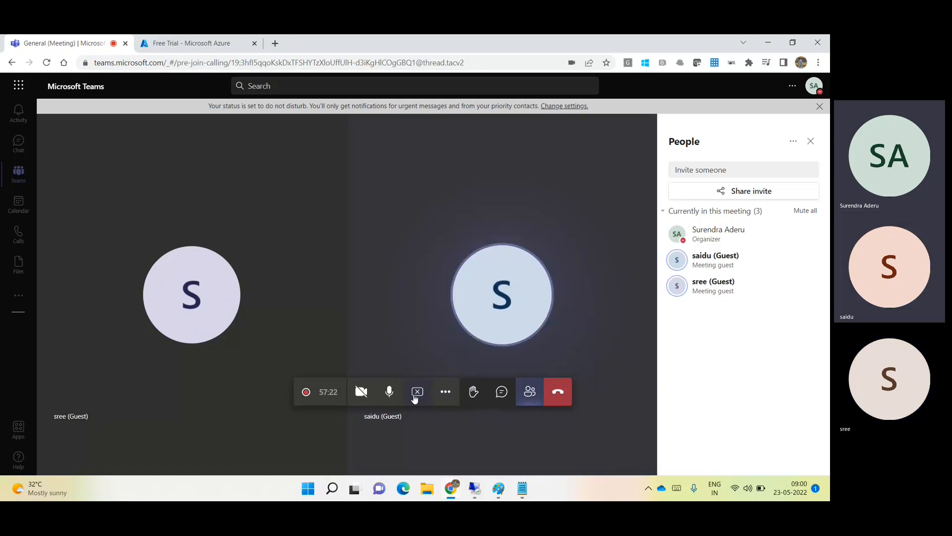
pyautogui.click(417, 392)
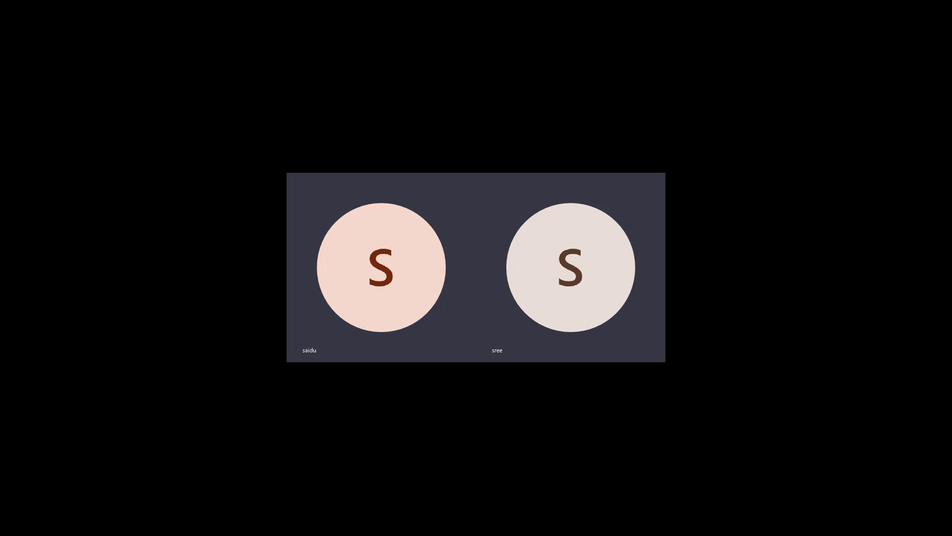